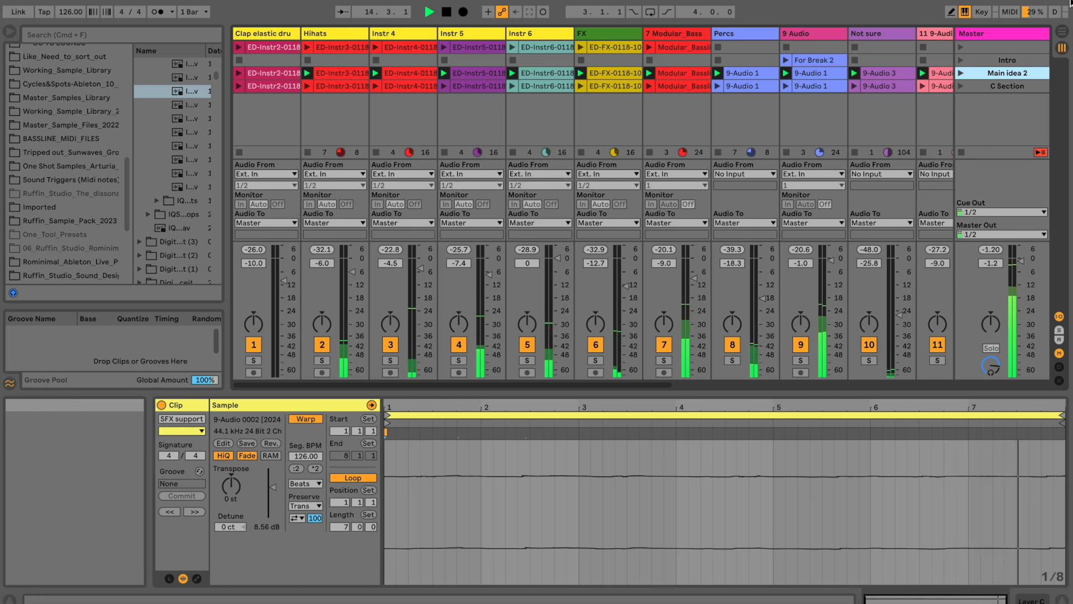
# Capture the playing clips into a new scene named "Main idea no clap" and colour that scene green.
pyautogui.press('super+shift+i')
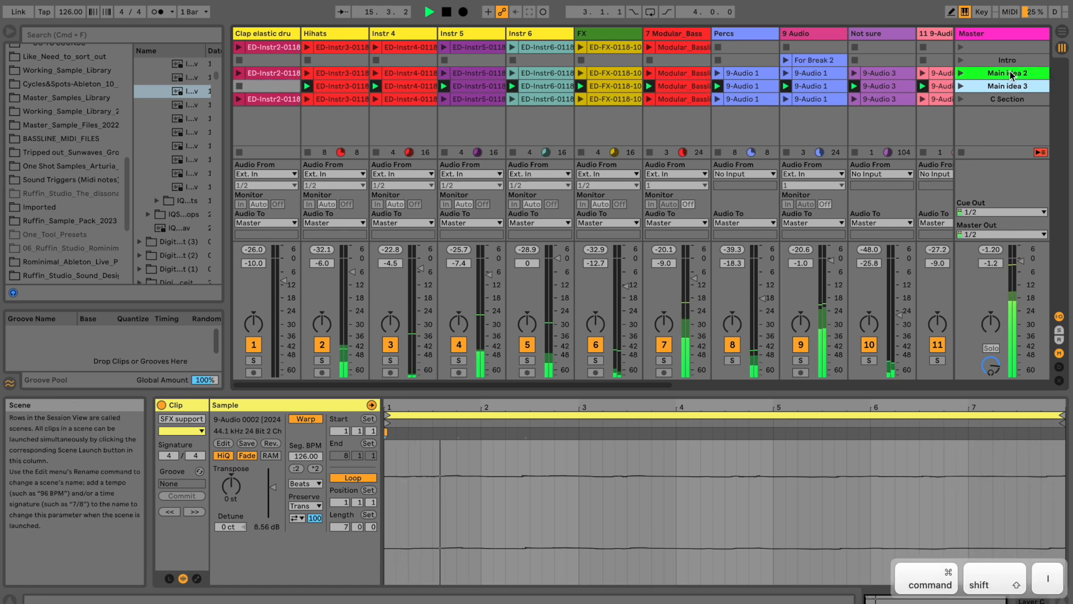
pyautogui.press('super+r')
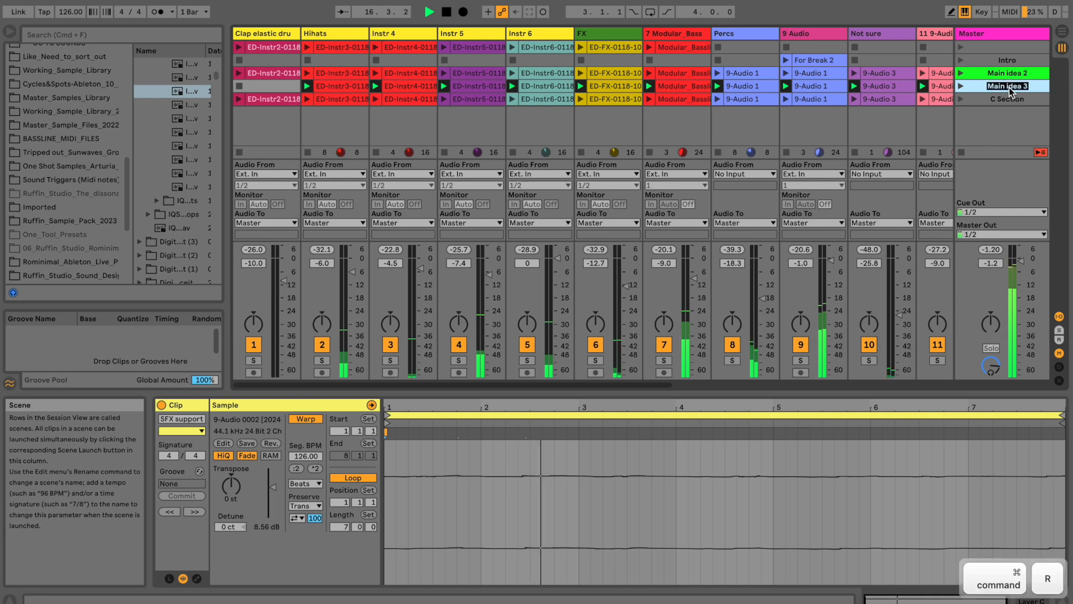
pyautogui.press('Right')
pyautogui.press('BackSpace')
pyautogui.press('BackSpace')
pyautogui.press('BackSpace')
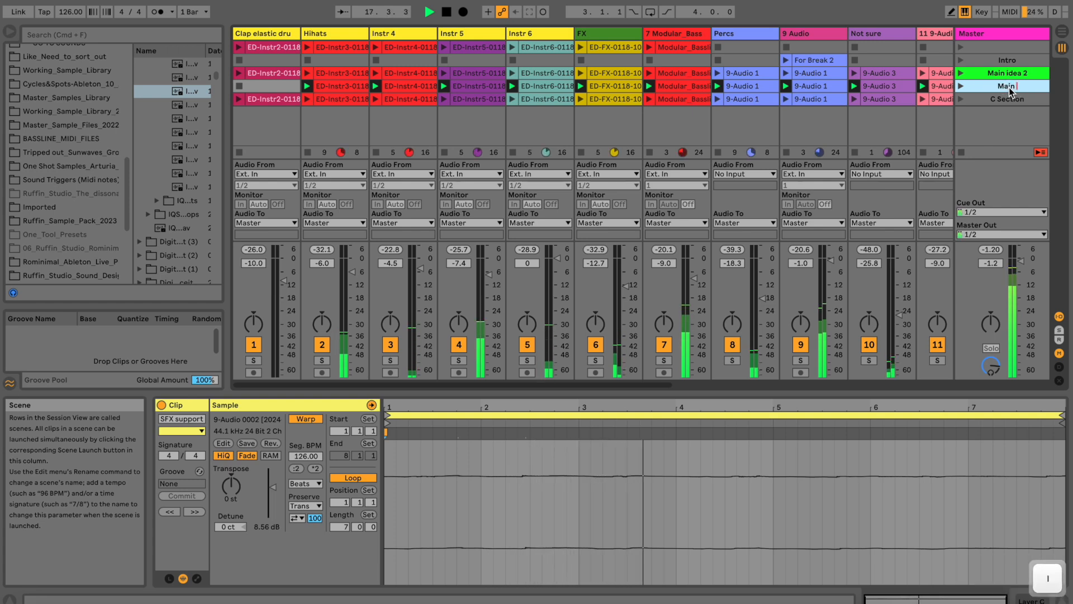
pyautogui.write('a no clap')
pyautogui.press('Return')
pyautogui.rightClick(1008, 87)
pyautogui.click(897, 302)
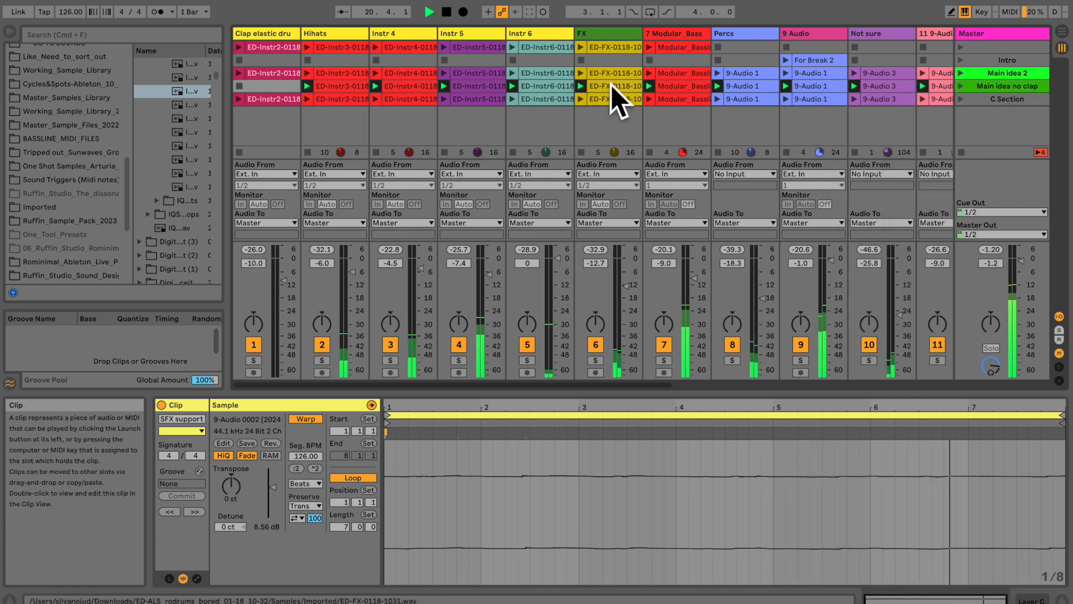
# Launch the "Main idea 2" and "Main idea no clap" scenes alternately, finishing on "Main idea 2".
pyautogui.click(962, 75)
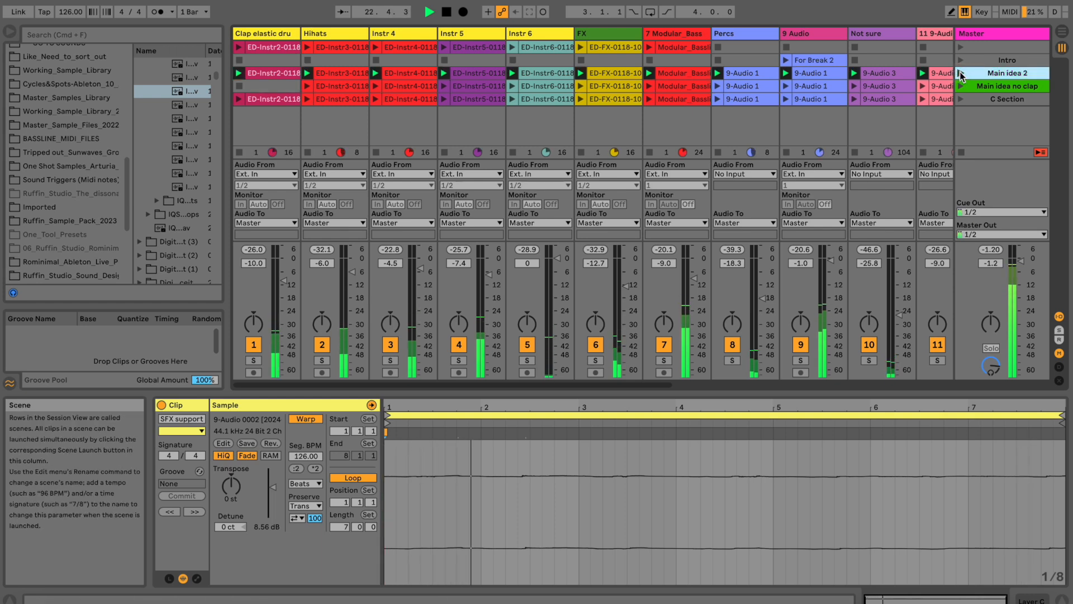
pyautogui.press('Return')
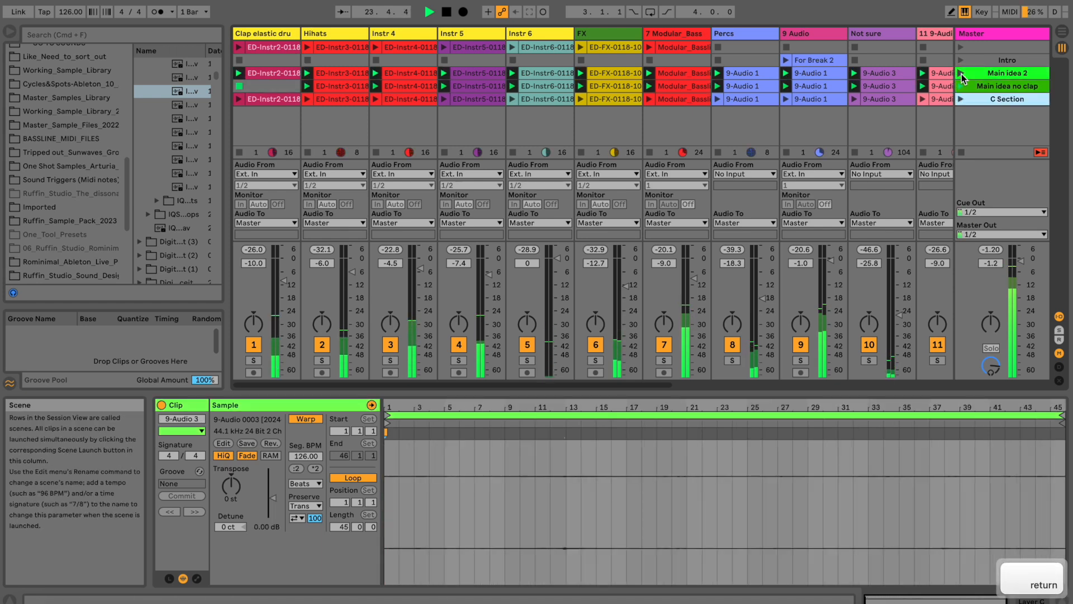
pyautogui.click(961, 74)
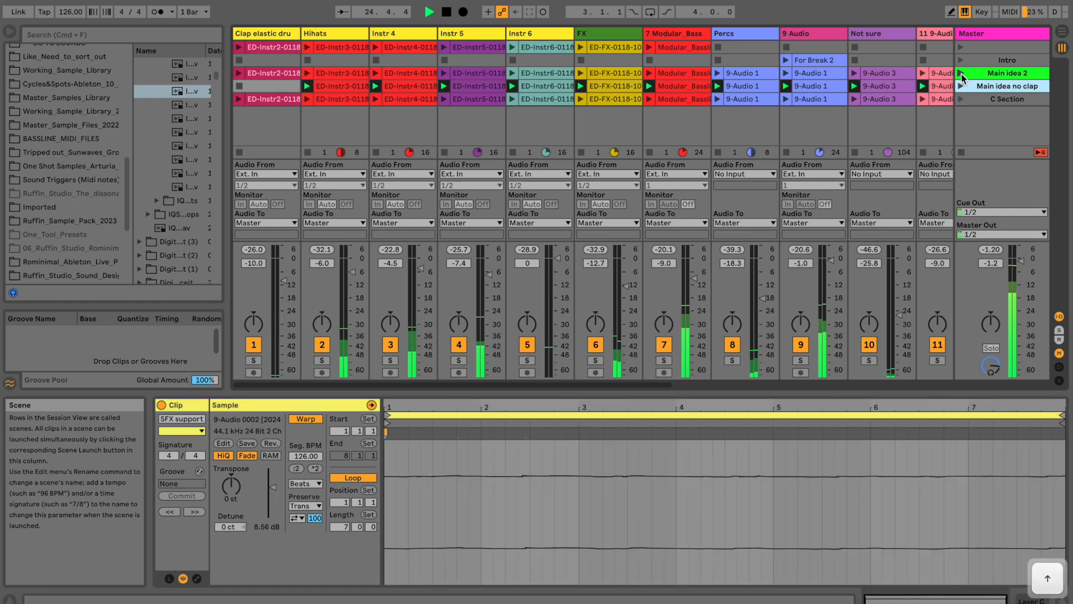
pyautogui.press('Return')
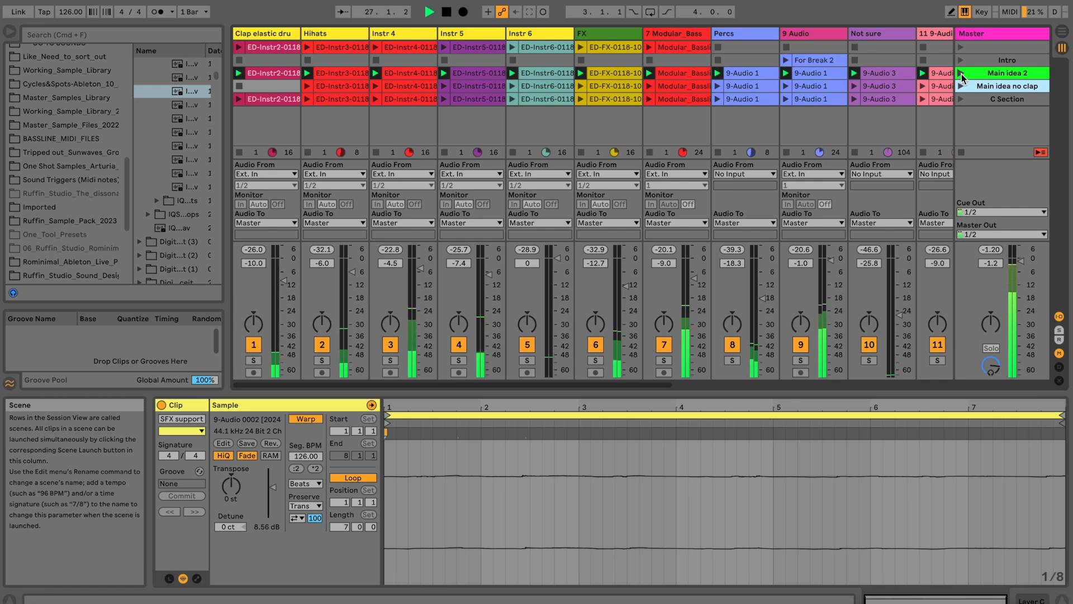
pyautogui.press('Return')
pyautogui.press('Up')
pyautogui.press('Up')
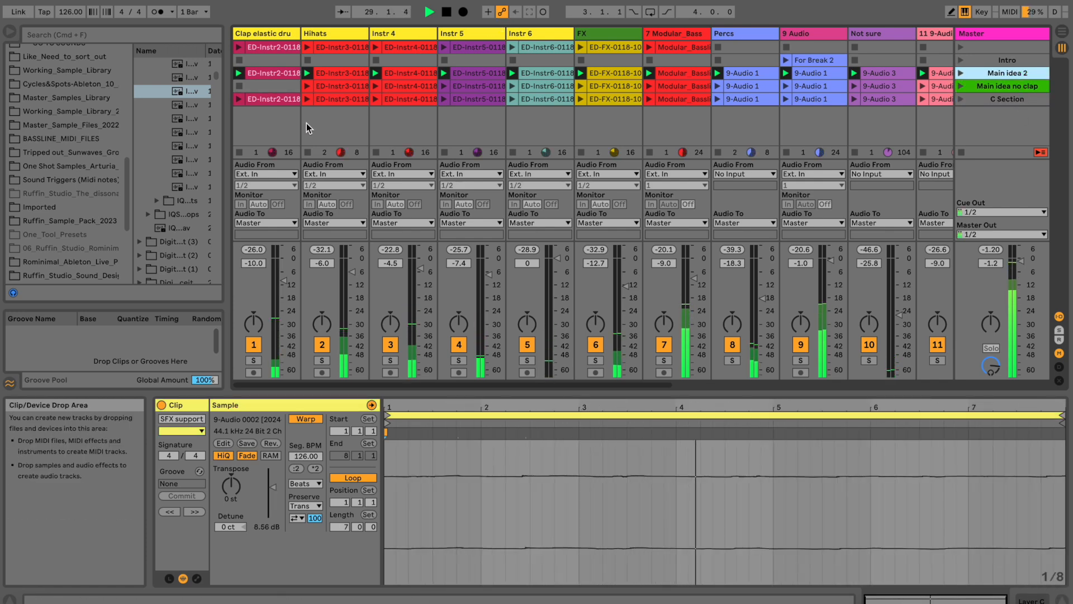
# Stop the Hihats track and capture the remaining playing clips into a new scene named "Main idea 3 No hats".
pyautogui.click(308, 152)
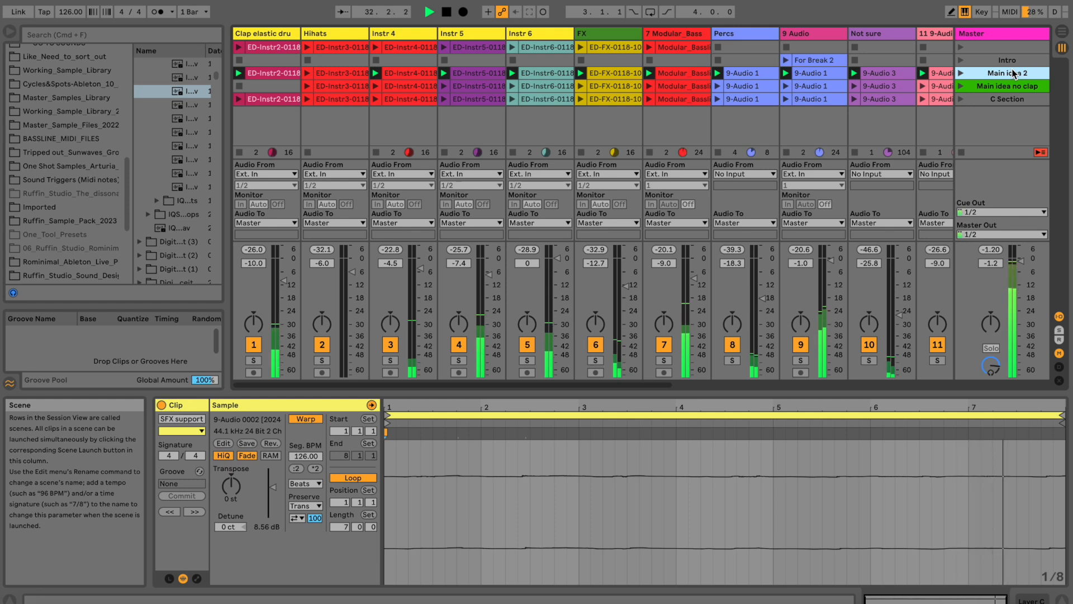
pyautogui.press('super+shift+i')
pyautogui.press('super+r')
pyautogui.press('Right')
pyautogui.write('No hats')
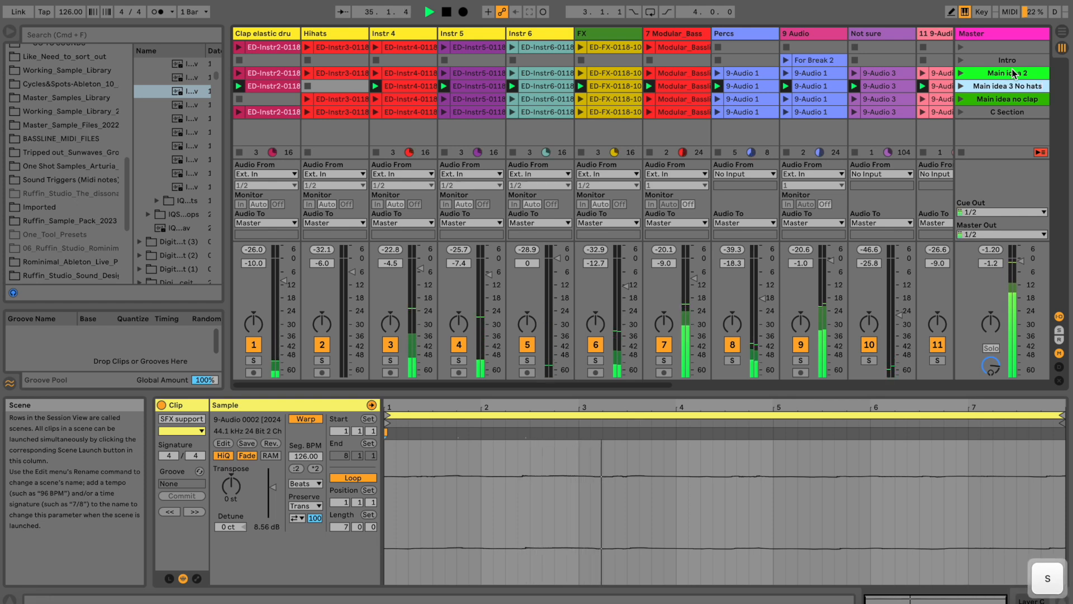
pyautogui.press('Return')
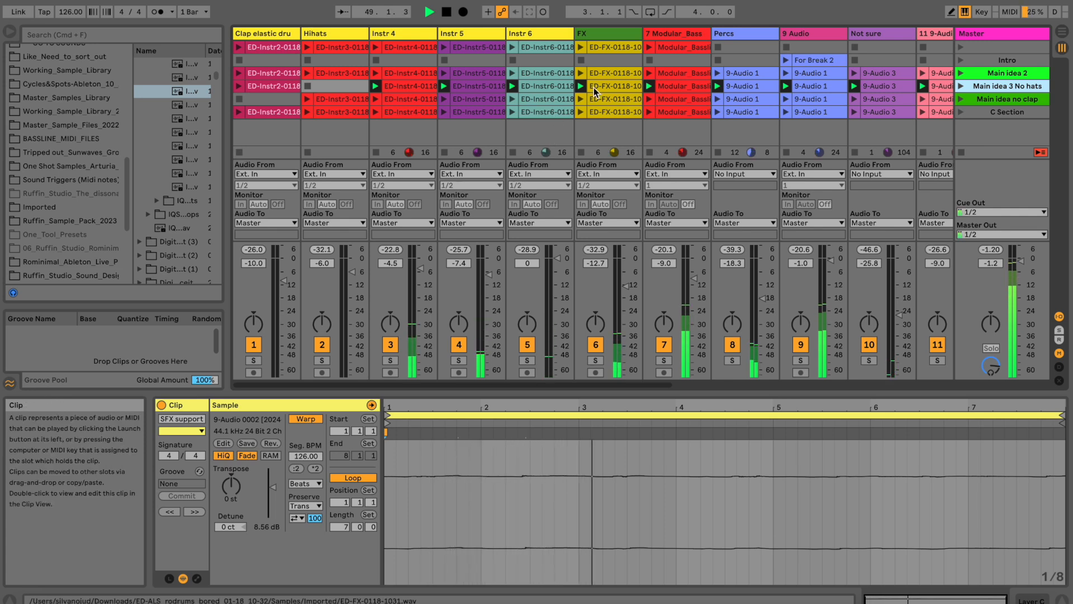
# Capture the clips playing without clap and hats into a new scene named "Main idea 3 No hats1 clap".
pyautogui.press('super+shift+i')
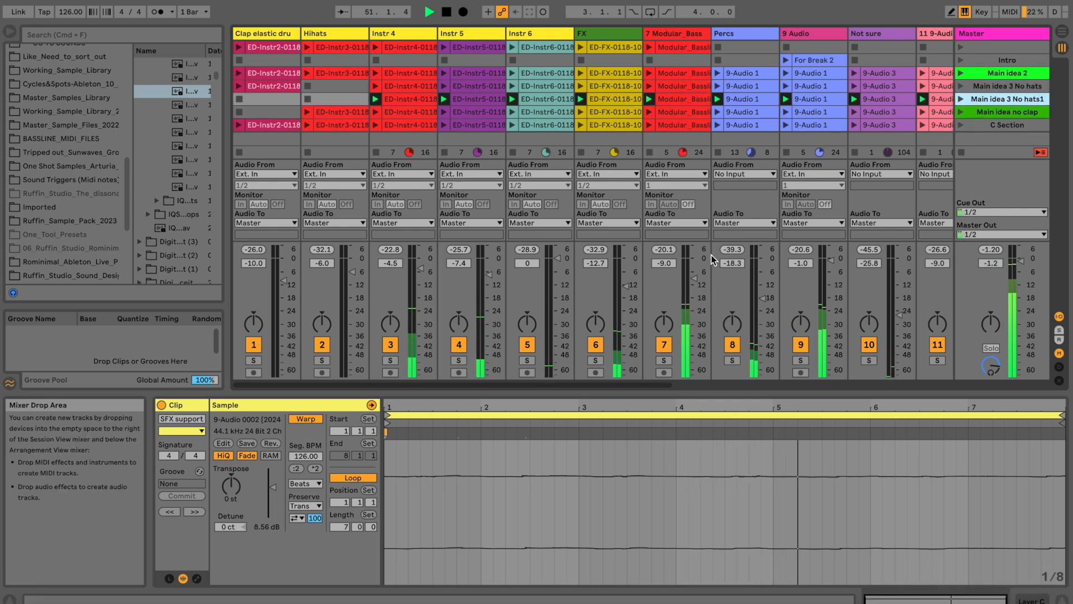
pyautogui.press('super+r')
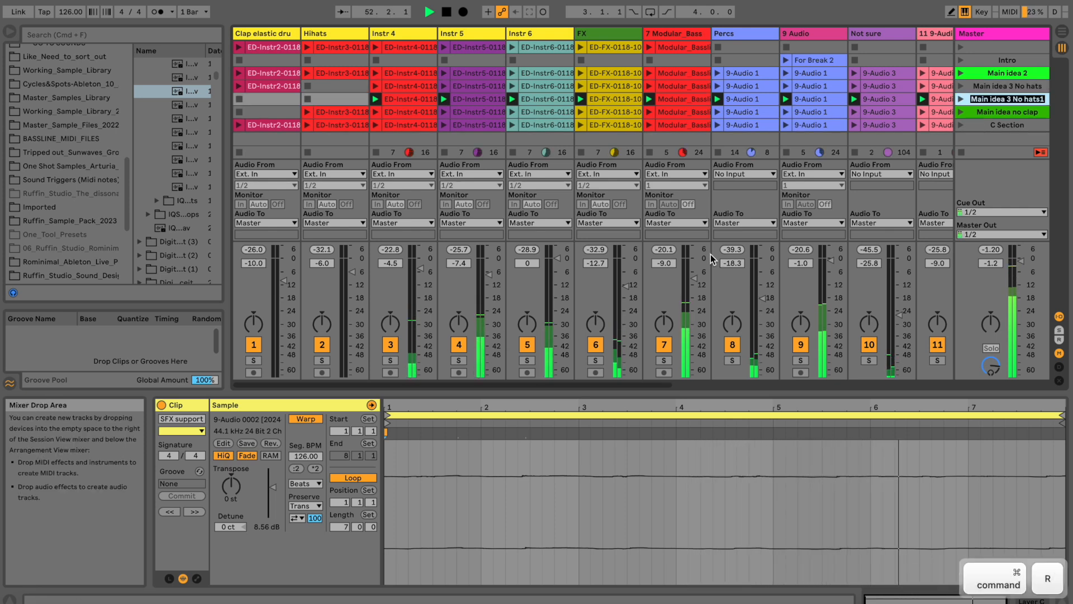
pyautogui.press('Right')
pyautogui.write('clap')
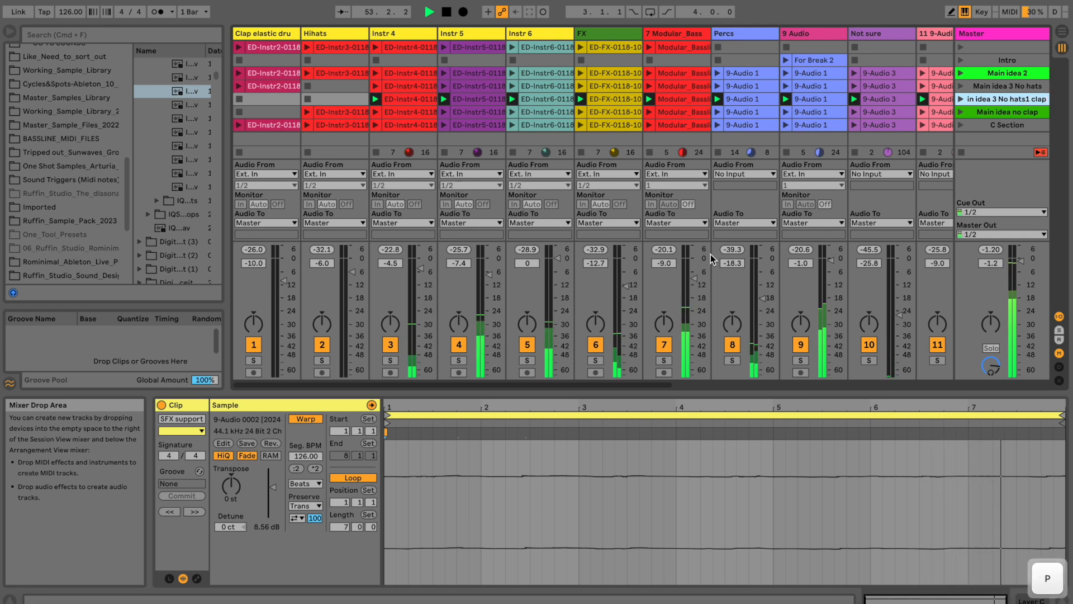
pyautogui.press('Return')
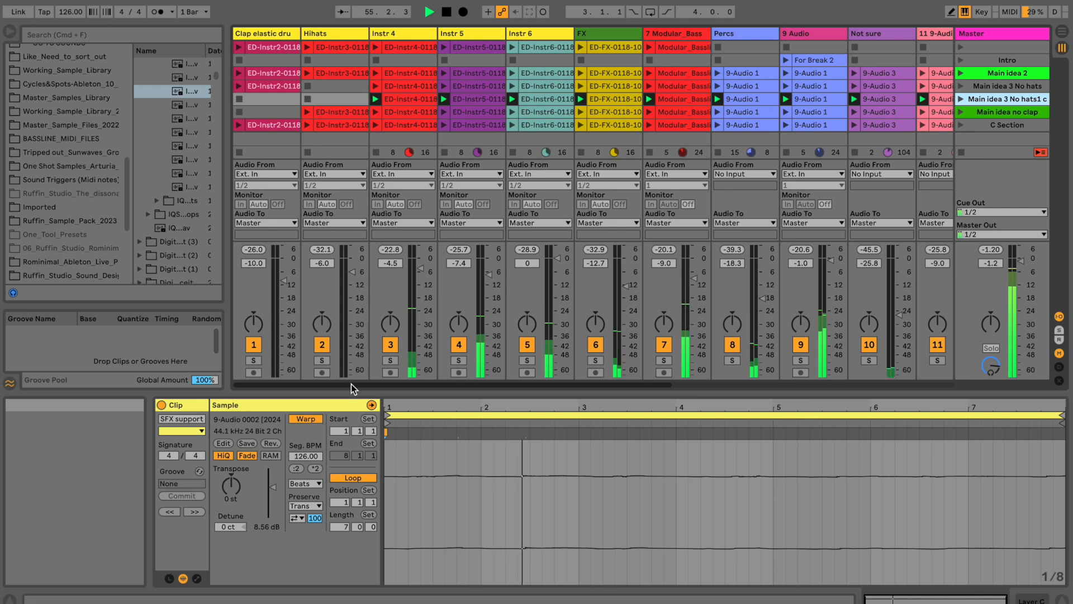
# Launch the 9-Audio 3 clip of the C Section scene on the Layer C track and capture the playing clips as a new scene.
pyautogui.moveTo(355, 384); pyautogui.dragTo(489, 384)
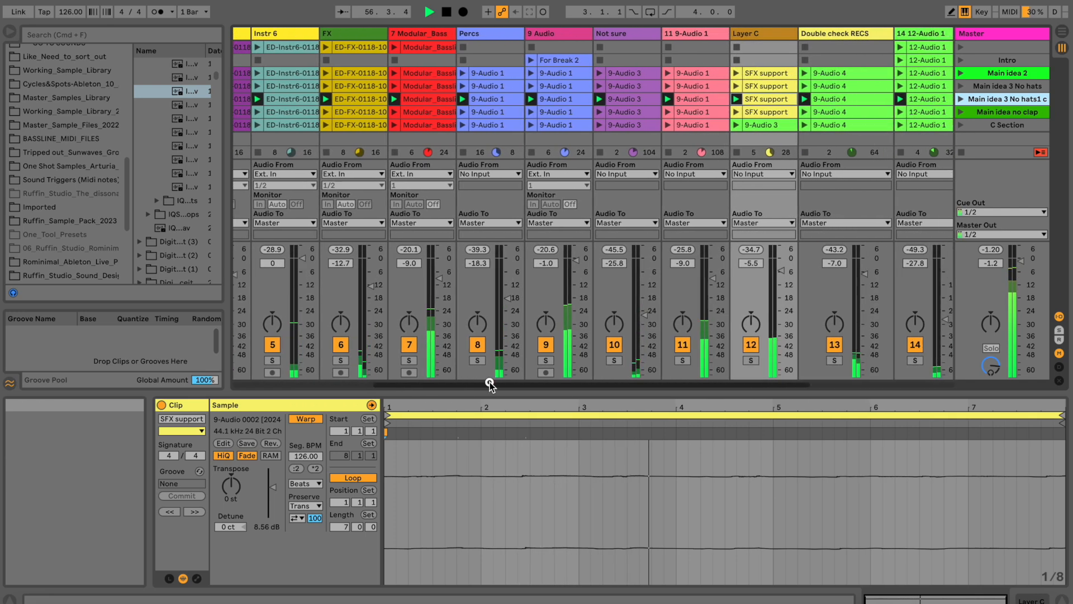
pyautogui.click(736, 125)
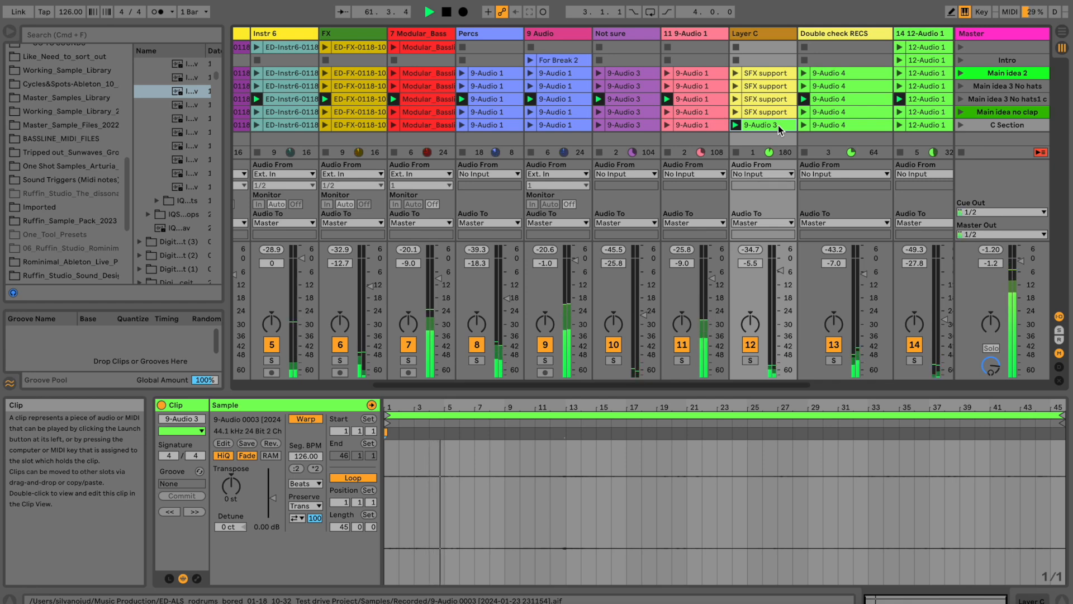
pyautogui.press('super+shift+i')
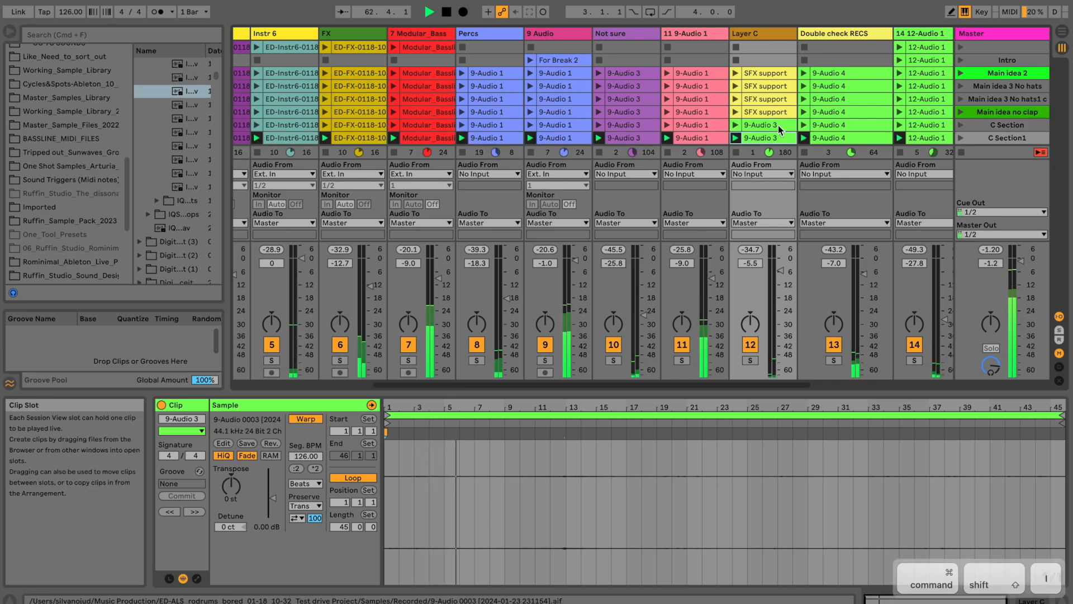
# Extend the name of the captured C Section1 scene so it begins with "C Section1 no clap / Ha".
pyautogui.press('super+r')
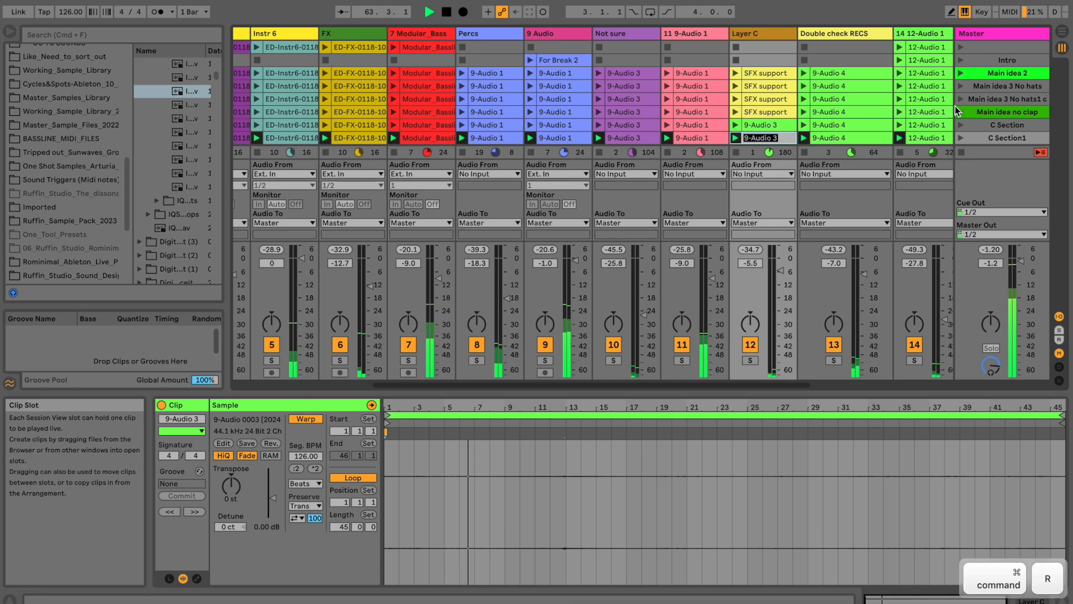
pyautogui.click(1028, 138)
pyautogui.press('super+r')
pyautogui.press('Right')
pyautogui.write('no clap / H')
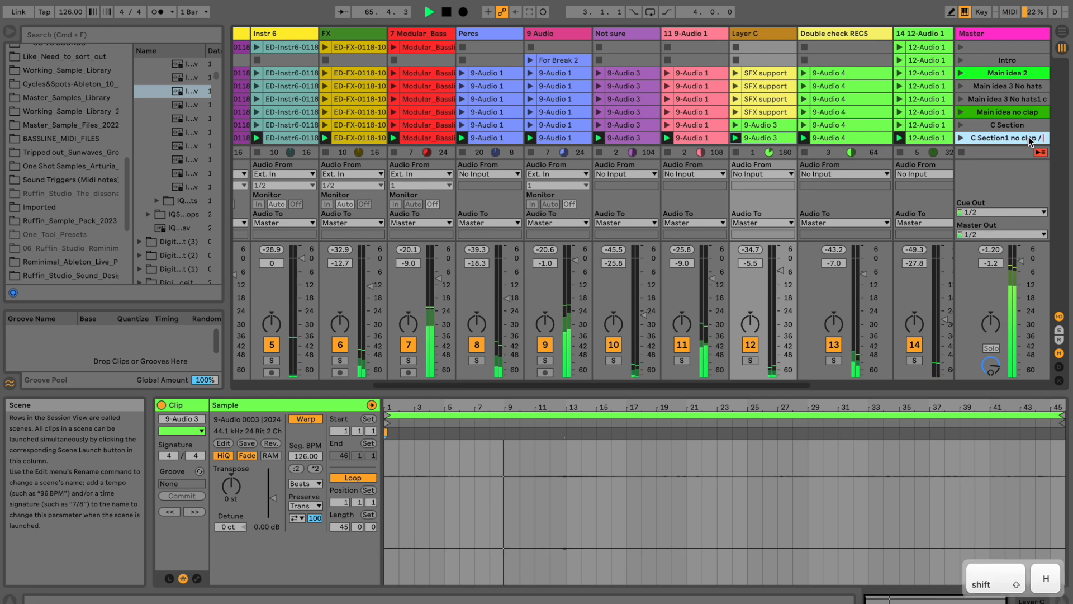
pyautogui.press('Return')
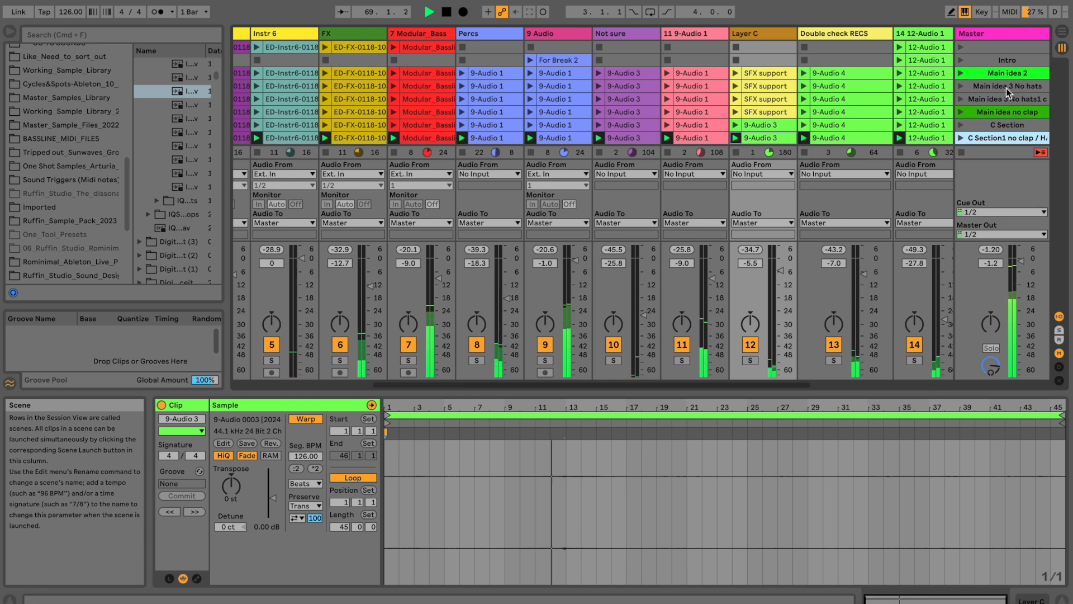
# Capture a new scene from "Main idea no clap" with the C Section 9-Audio 3 clip playing on the Layer C track.
pyautogui.press('Up')
pyautogui.press('Up')
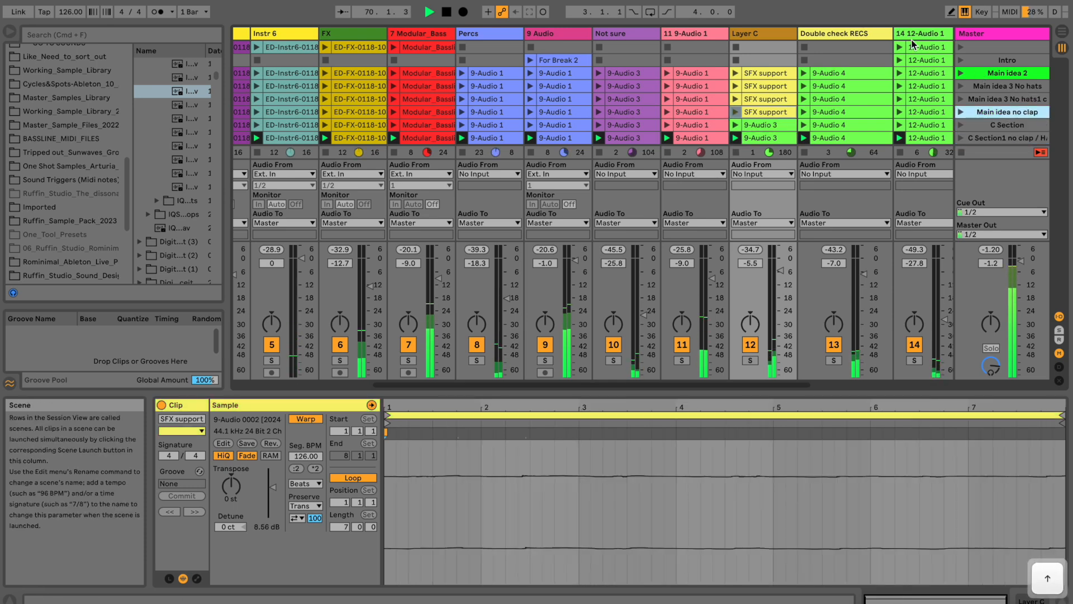
pyautogui.press('Return')
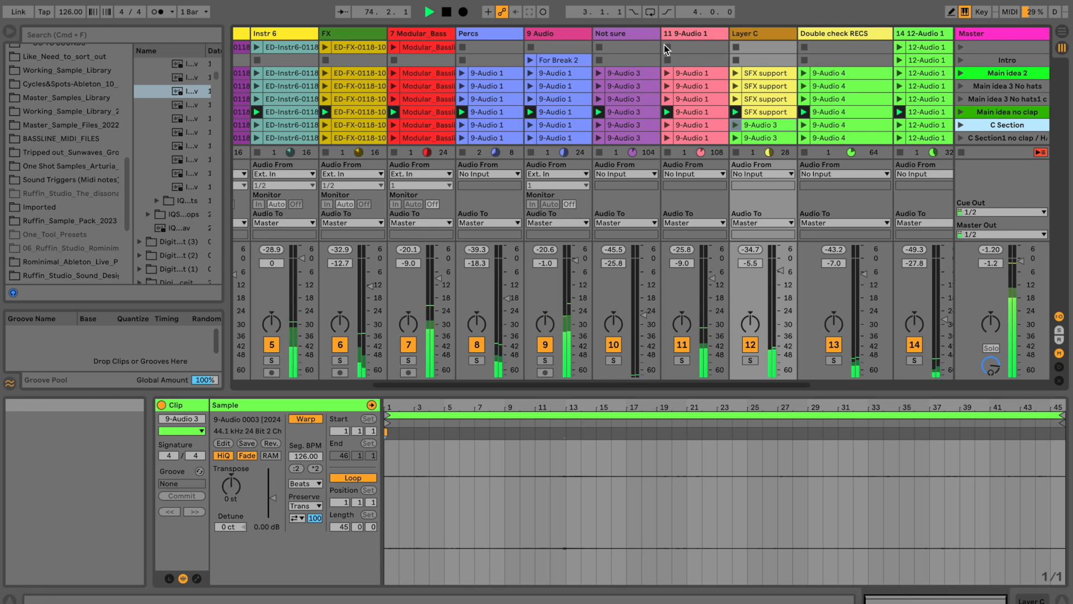
pyautogui.click(736, 124)
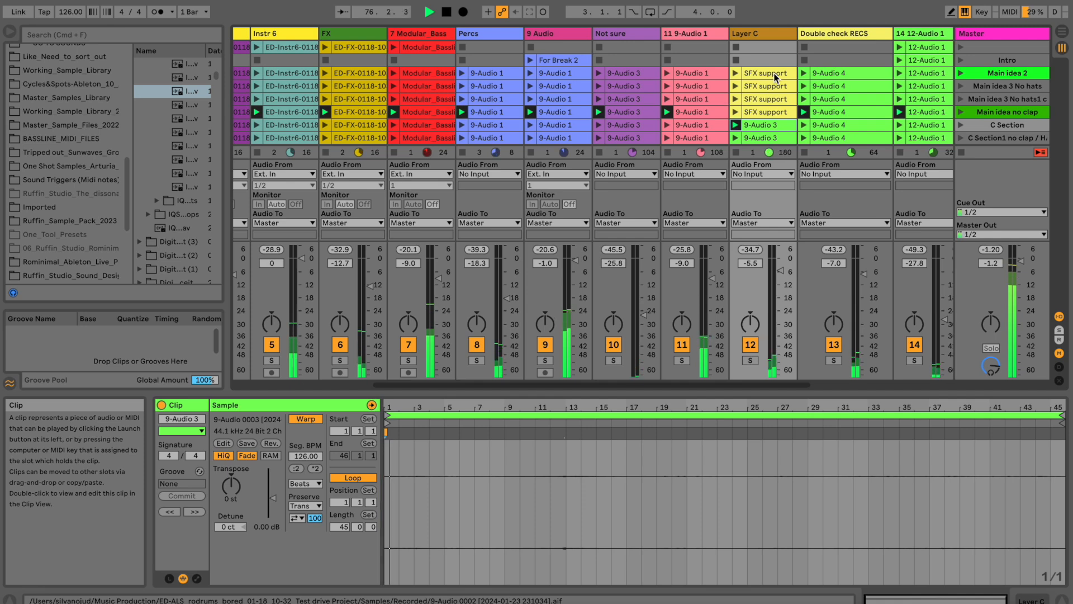
pyautogui.press('super+shift+i')
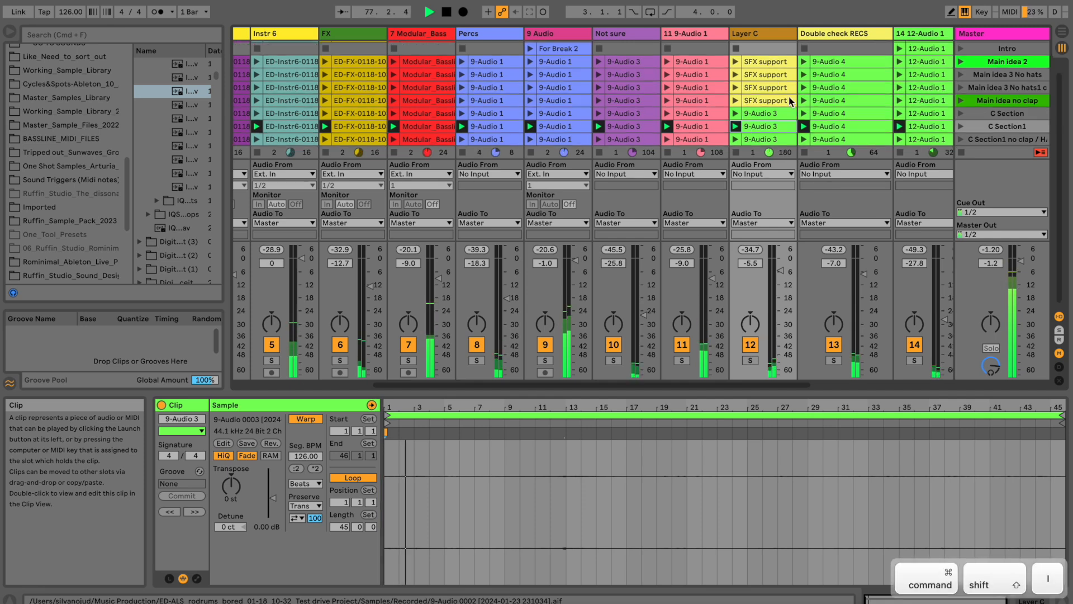
# Reorder the scenes so that the "C Section1 no clap" scene sits directly above the "C Section1" scene.
pyautogui.click(992, 126)
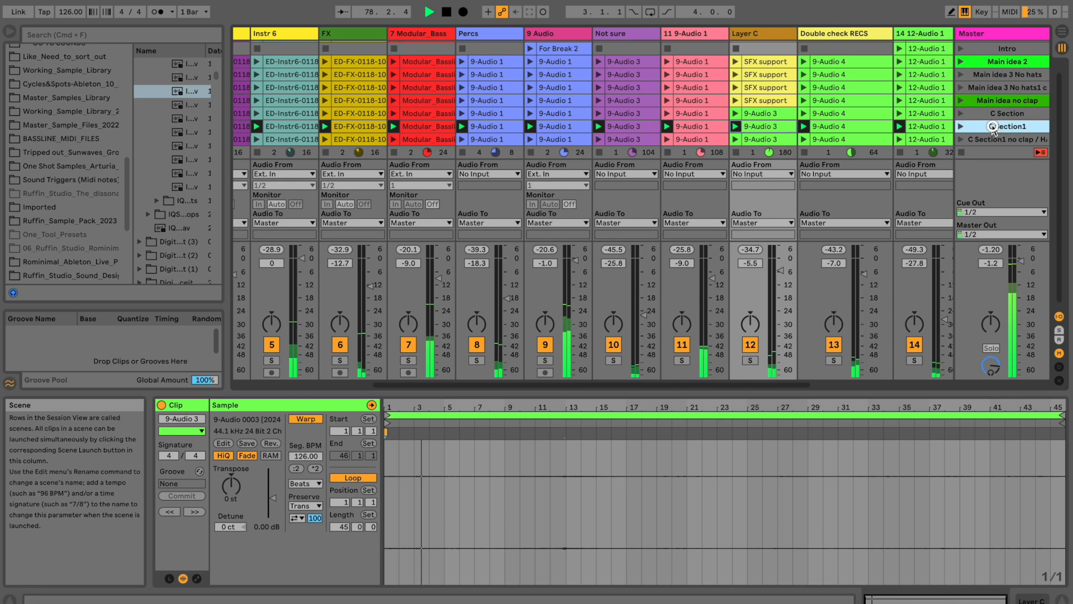
pyautogui.click(995, 140)
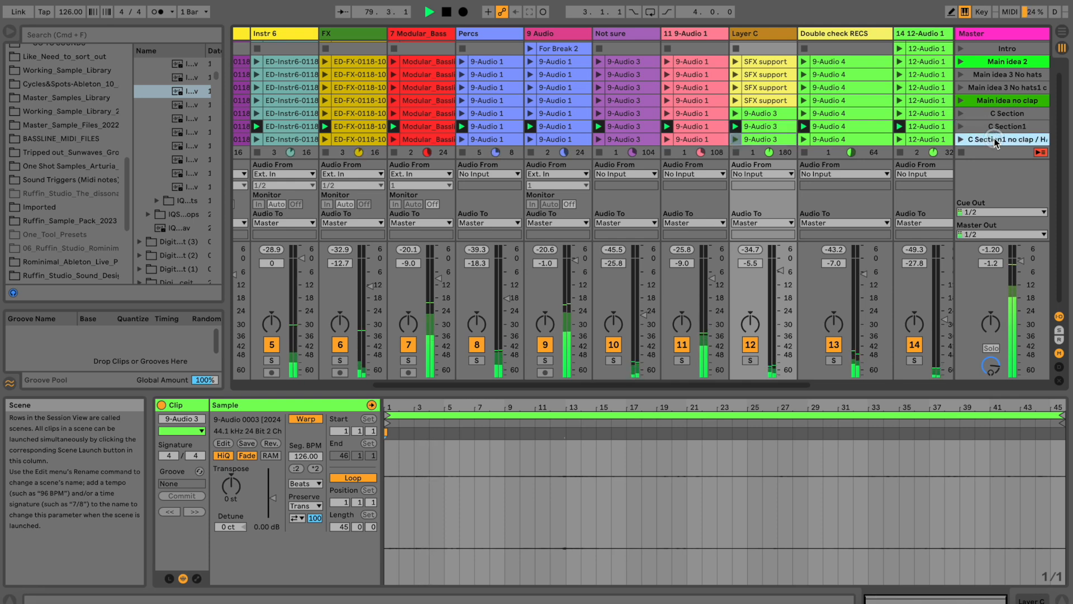
pyautogui.press('super+r')
pyautogui.press('Return')
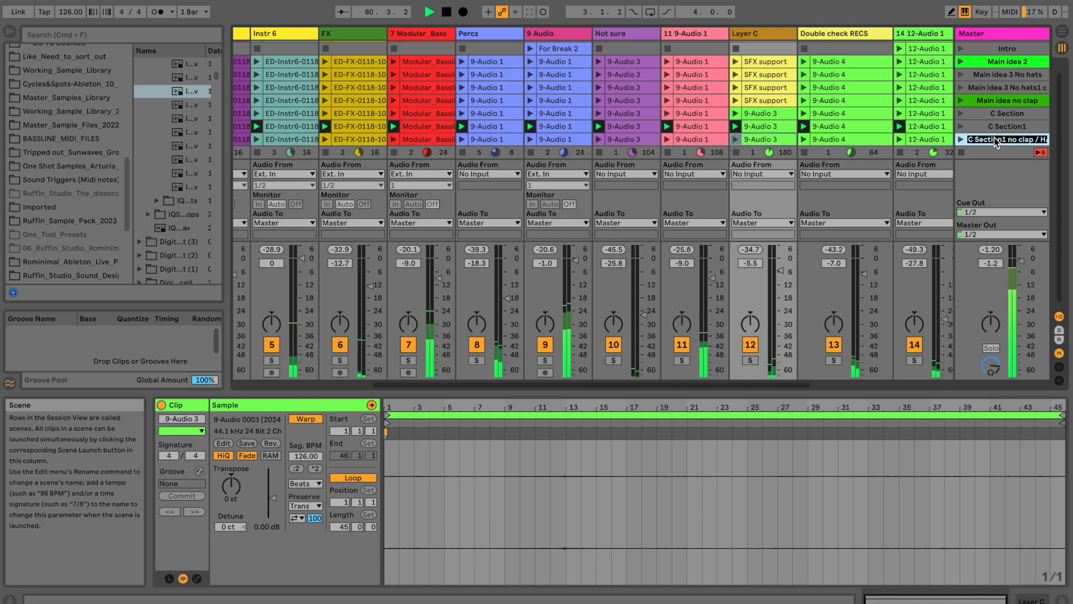
pyautogui.moveTo(995, 130); pyautogui.dragTo(989, 133)
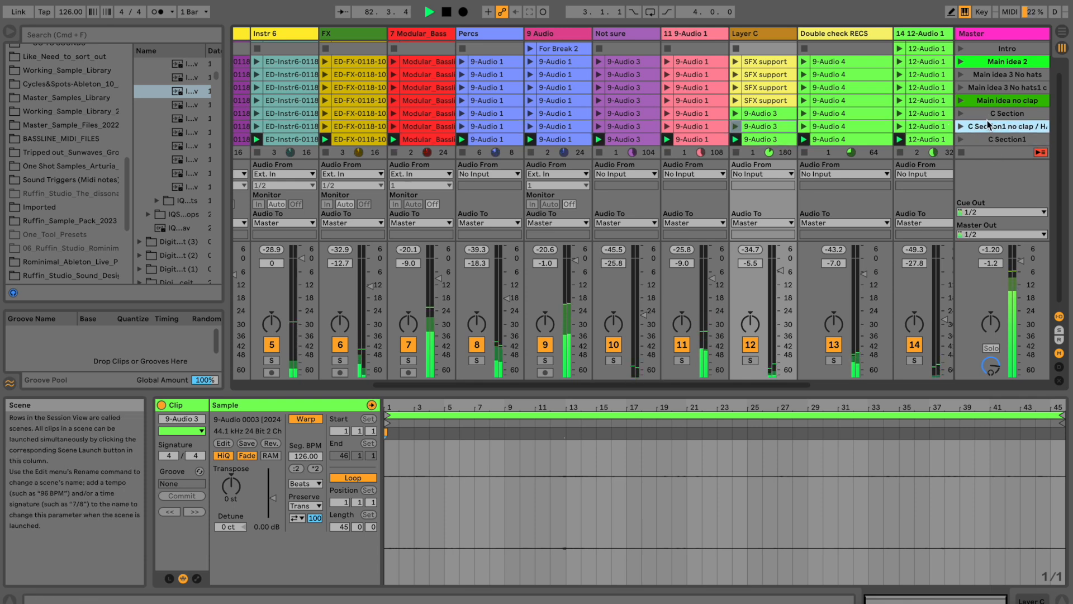
# Launch the "C Section1 no clap" and "C Section1" scenes in turn and move the scene selection to "Main idea 2".
pyautogui.press('Return')
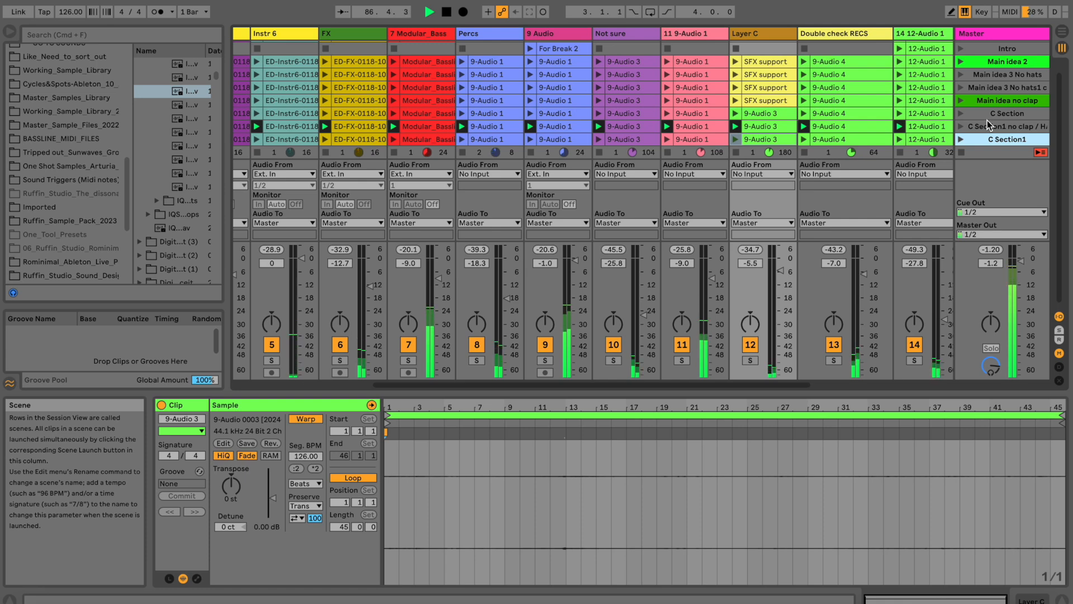
pyautogui.press('Return')
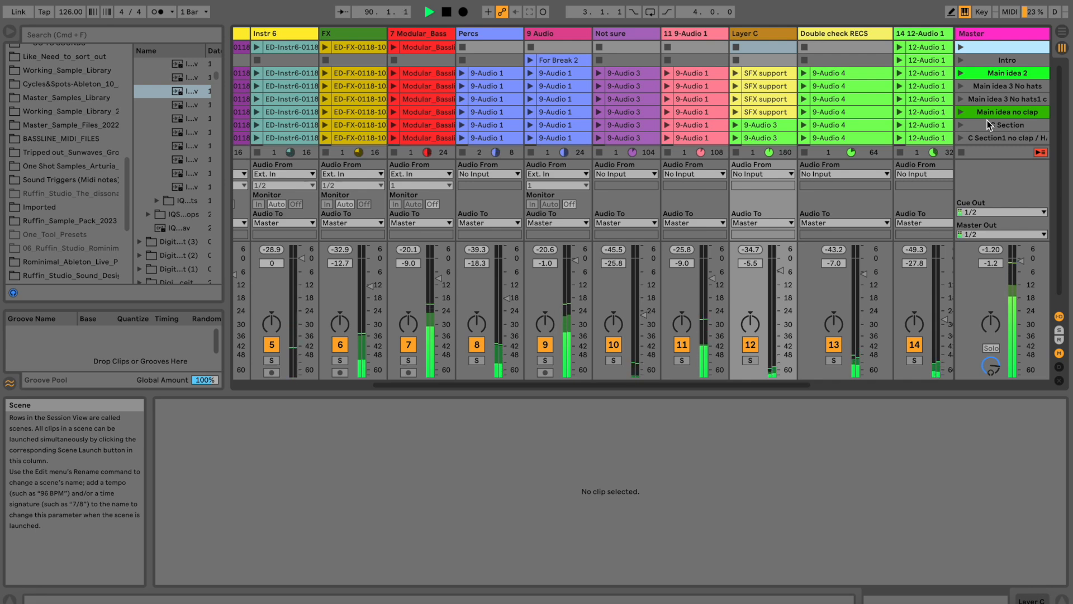
pyautogui.press('Down')
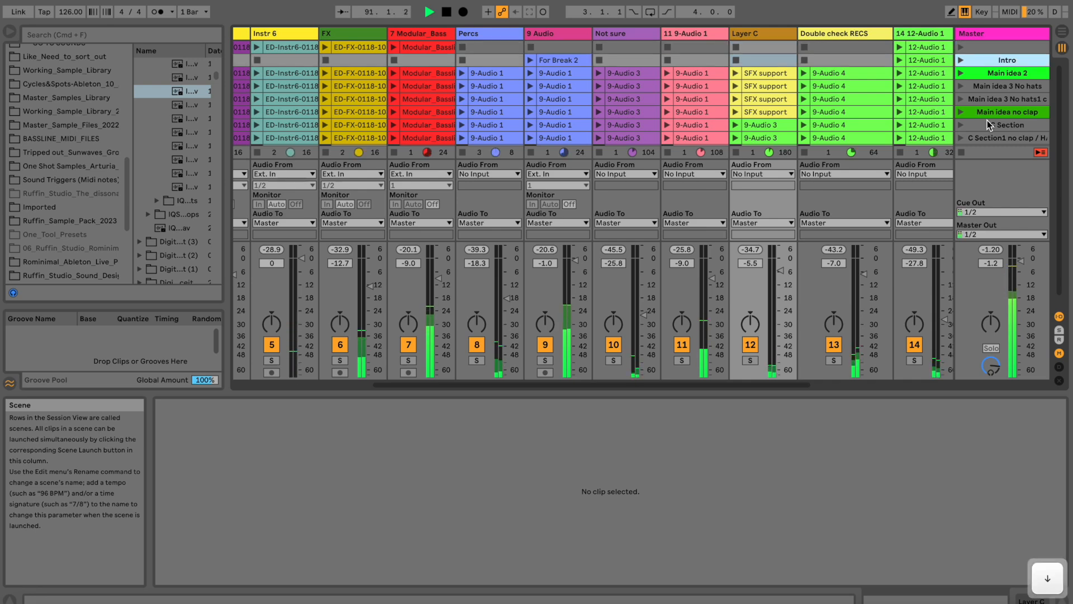
pyautogui.press('Down')
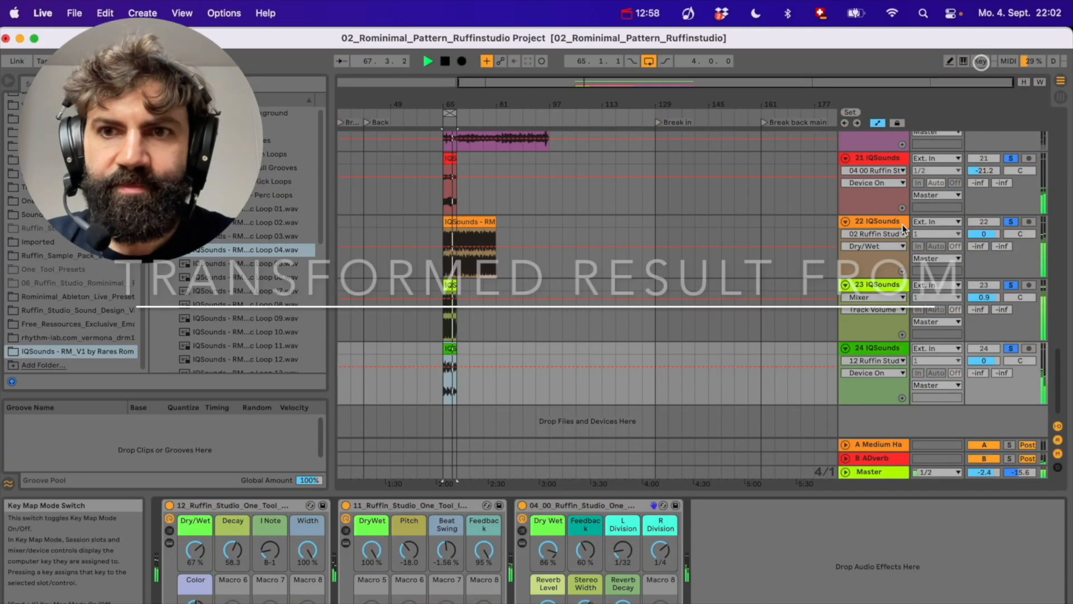
# Select the 23 IQSounds track in the arrangement.
pyautogui.click(880, 285)
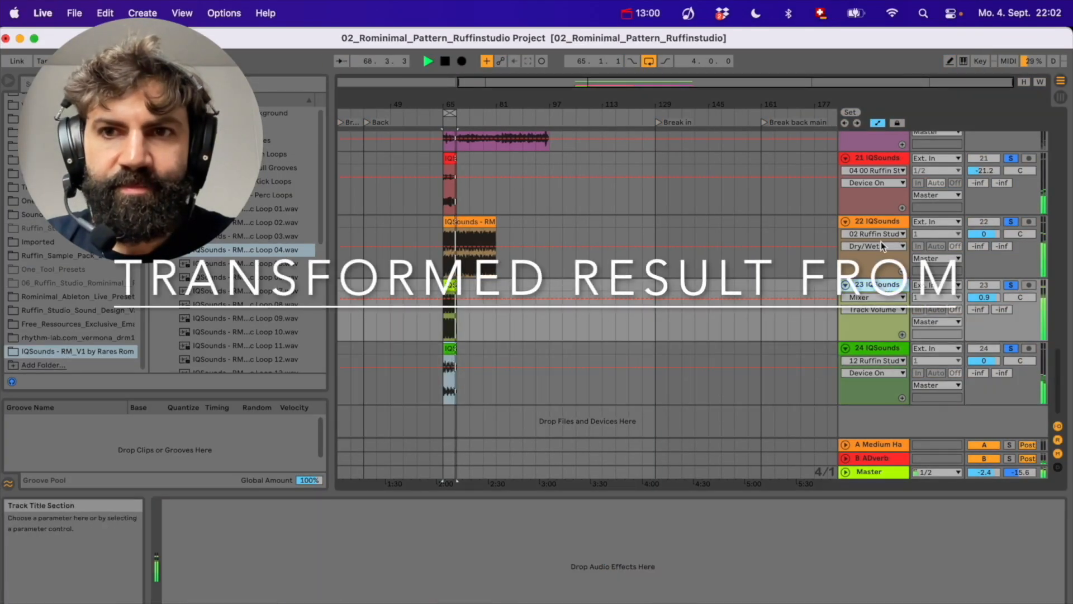
# Select the 22 IQSounds track and compare the playing loop with the key-mapped effect racks bypassed and re-enabled.
pyautogui.click(880, 221)
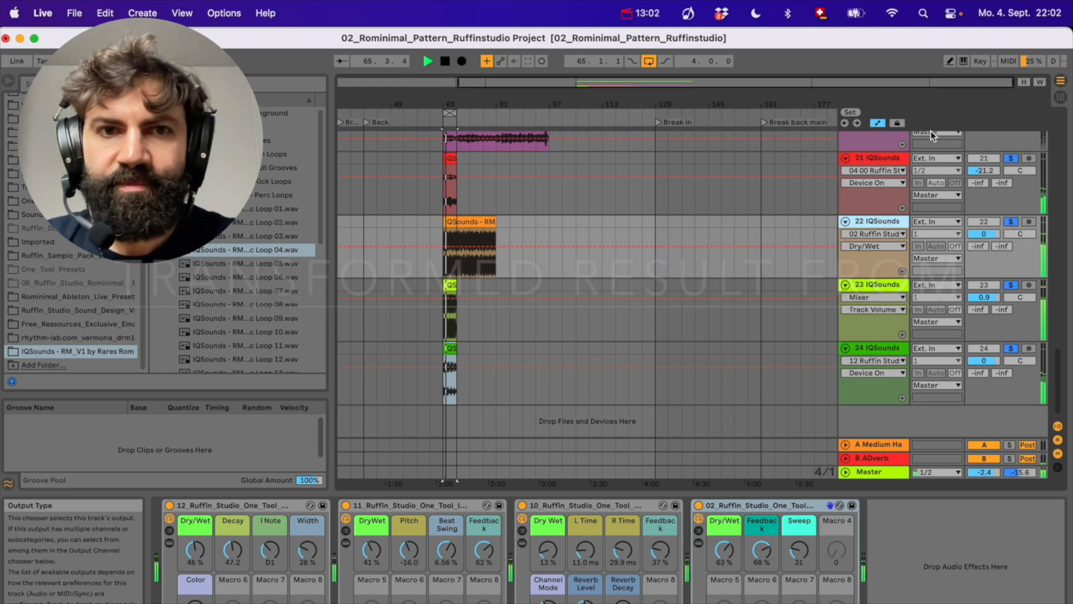
pyautogui.press('m')
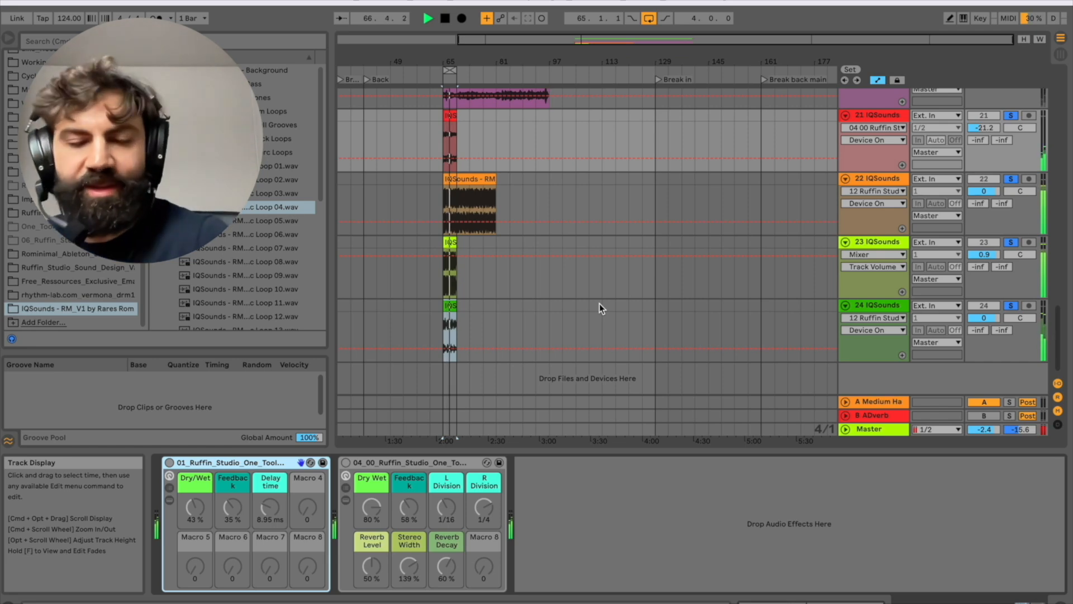
pyautogui.press('m')
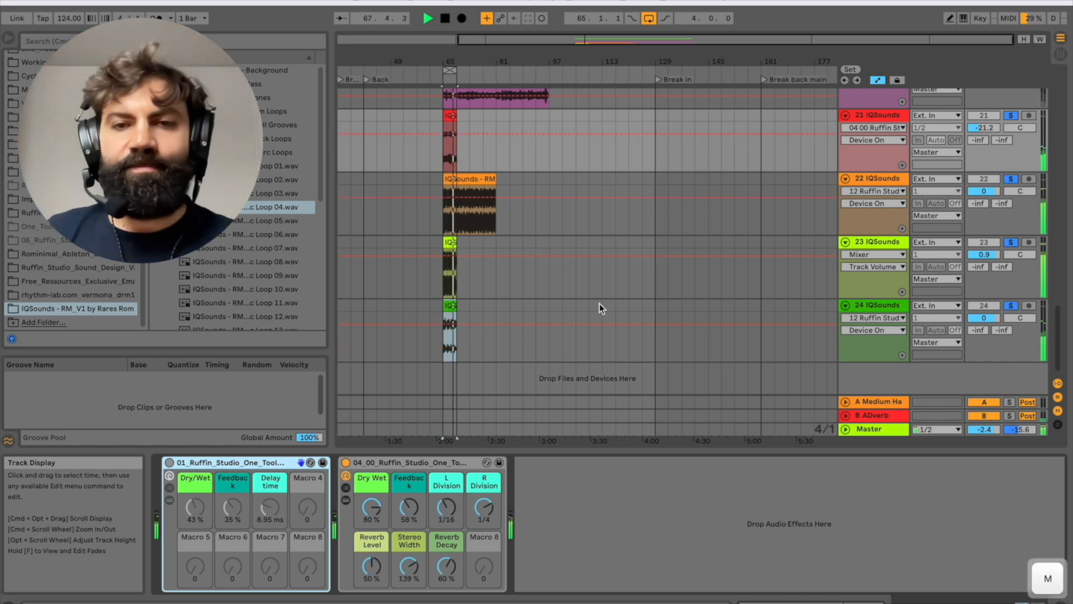
pyautogui.press('space')
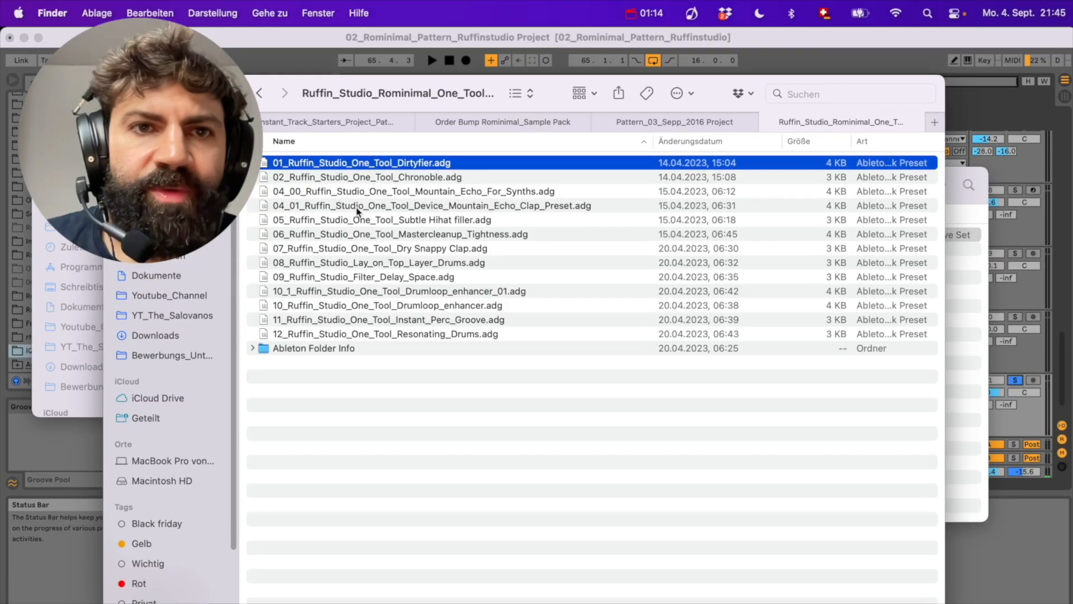
# Load the 01_Ruffin_Studio_One_Tool_Dirtyfier.adg preset onto the 21 IQSounds track and raise its Dry/Wet amount during playback.
pyautogui.moveTo(369, 170); pyautogui.dragTo(345, 578)
pyautogui.press('space')
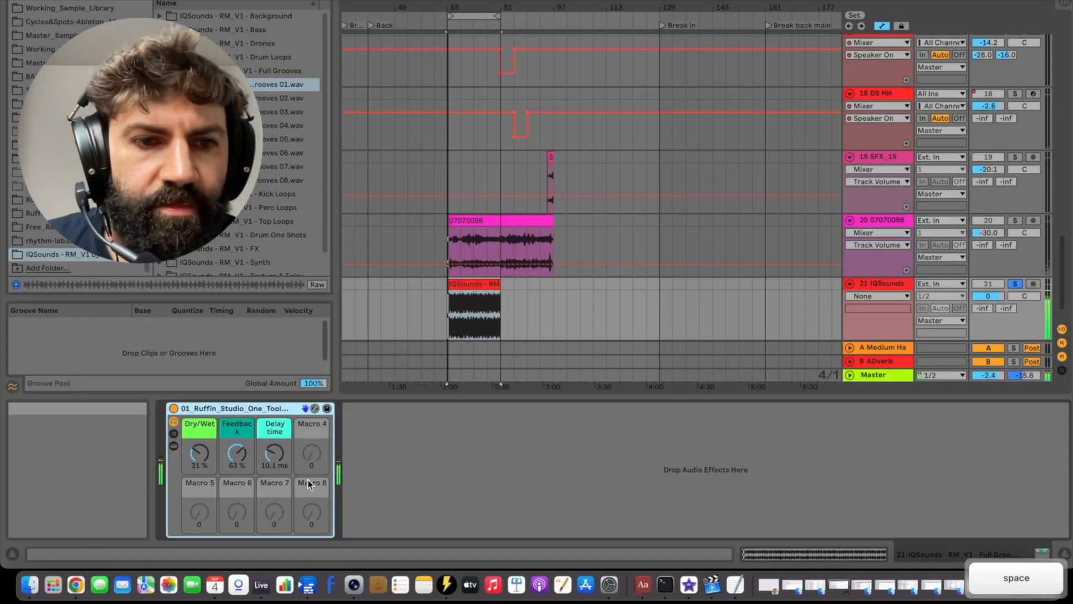
pyautogui.moveTo(207, 455); pyautogui.dragTo(204, 451)
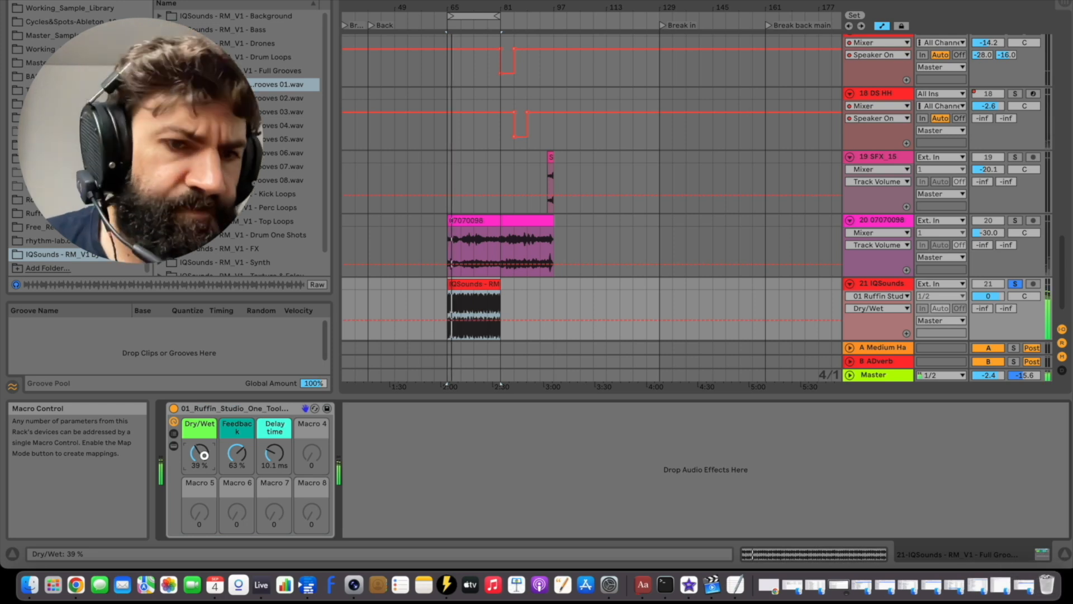
pyautogui.moveTo(204, 454)
pyautogui.mouseDown()
pyautogui.moveTo(204, 465)
pyautogui.moveTo(205, 447)
pyautogui.mouseUp()
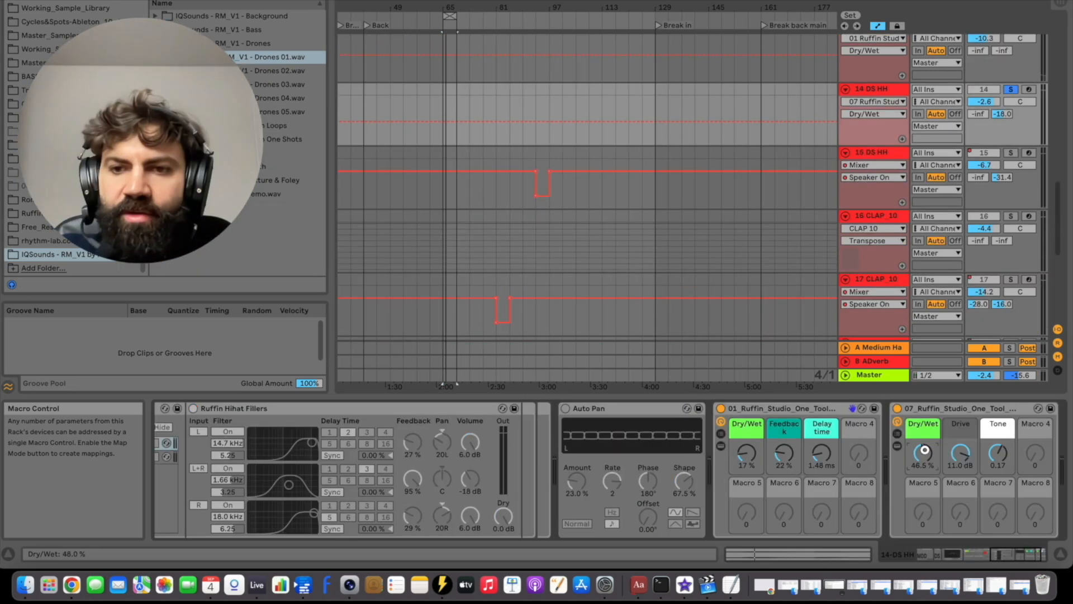
# On the 14 DS HH track, adjust the 07 rack's Dry/Wet, and tune the 01 rack's Delay time to about 16.5 ms and its Dry/Wet.
pyautogui.moveTo(925, 450); pyautogui.dragTo(925, 450)
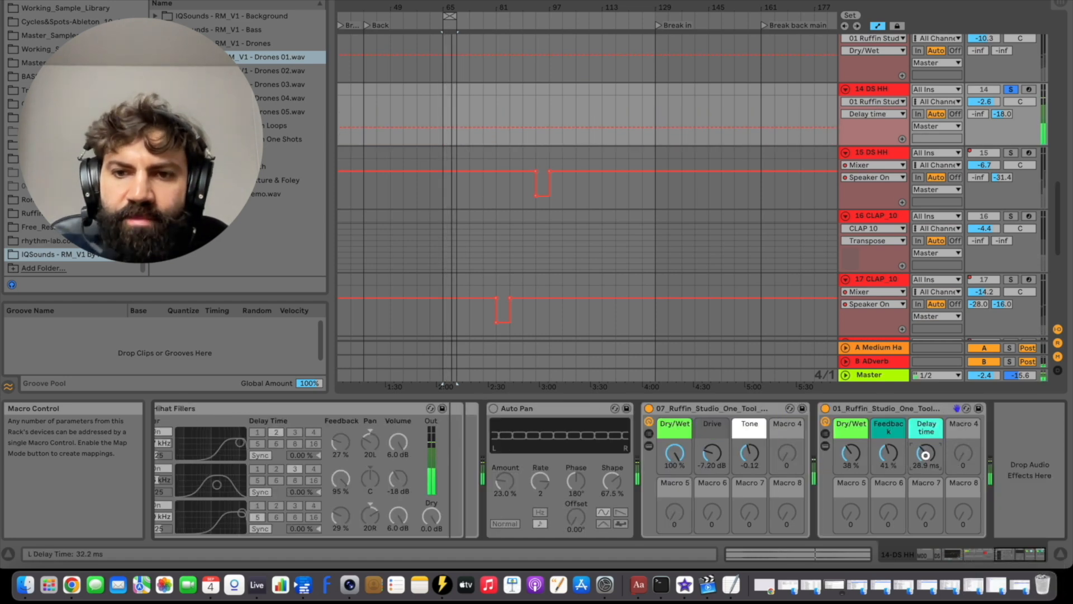
pyautogui.moveTo(925, 456); pyautogui.dragTo(926, 455)
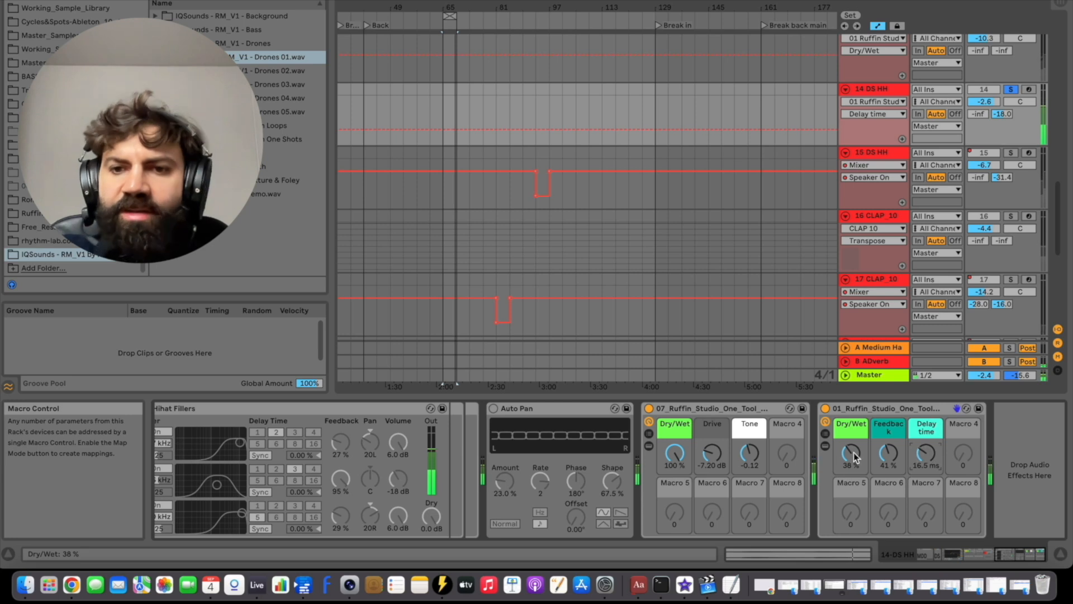
pyautogui.moveTo(852, 453); pyautogui.dragTo(853, 455)
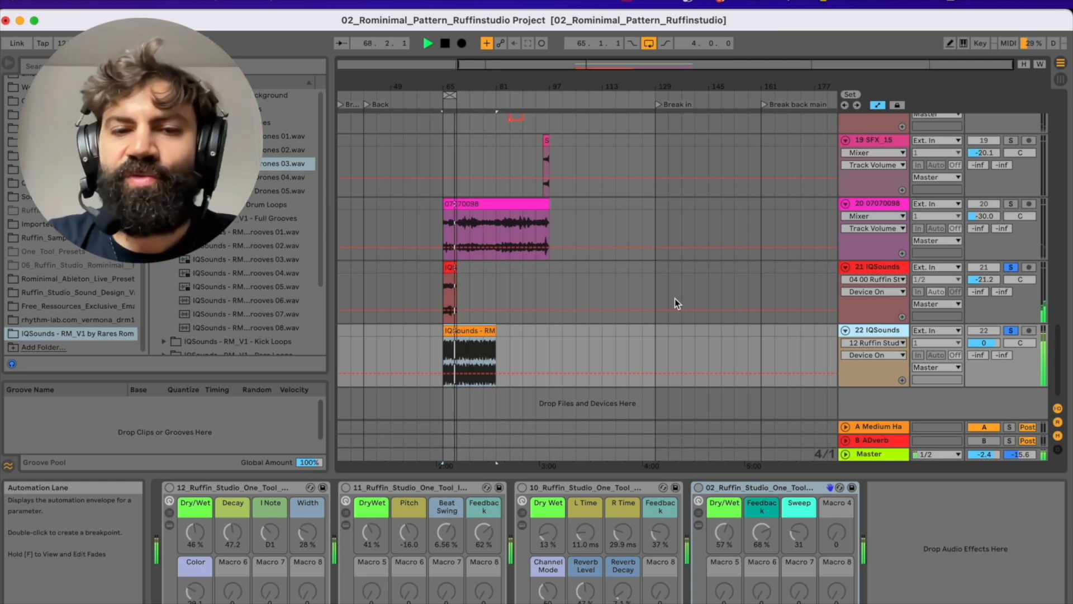
# Select the 22 IQSounds track and raise the Dry/Wet amount of its 02_Ruffin_Studio_One_Tool rack.
pyautogui.click(675, 299)
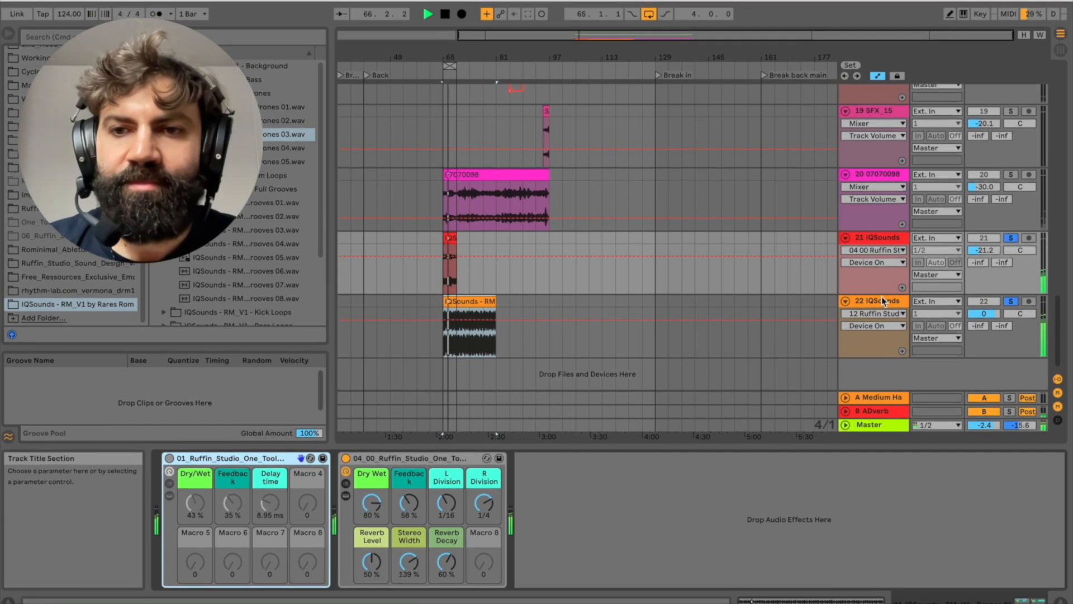
pyautogui.click(878, 327)
pyautogui.moveTo(734, 447); pyautogui.dragTo(734, 441)
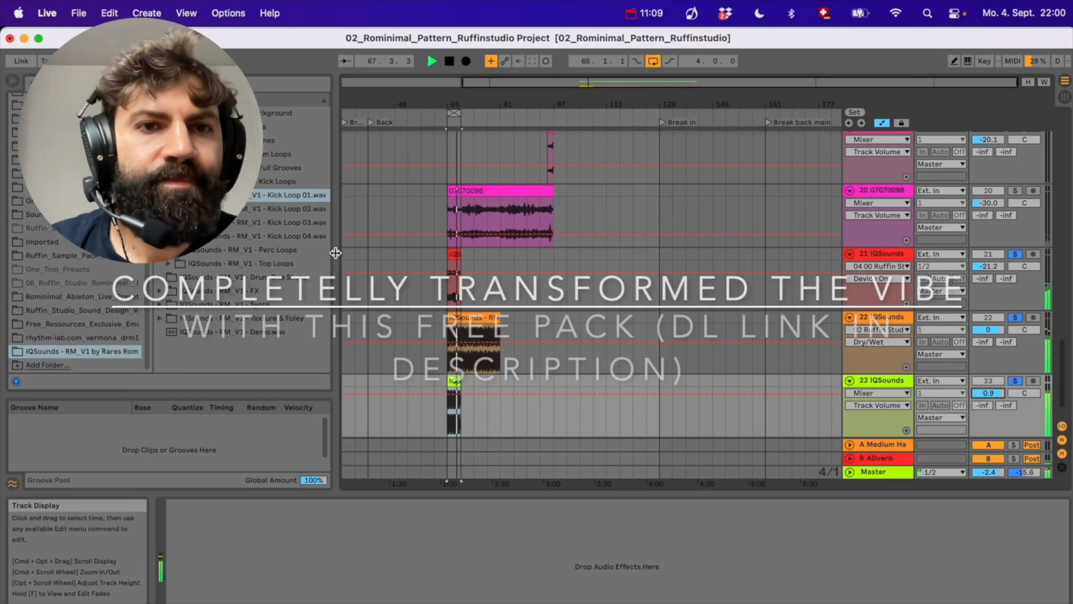
# Place Perc Loop 04 from the IQSounds Perc Loops folder on a new audio track in the arrangement and solo that track.
pyautogui.click(169, 250)
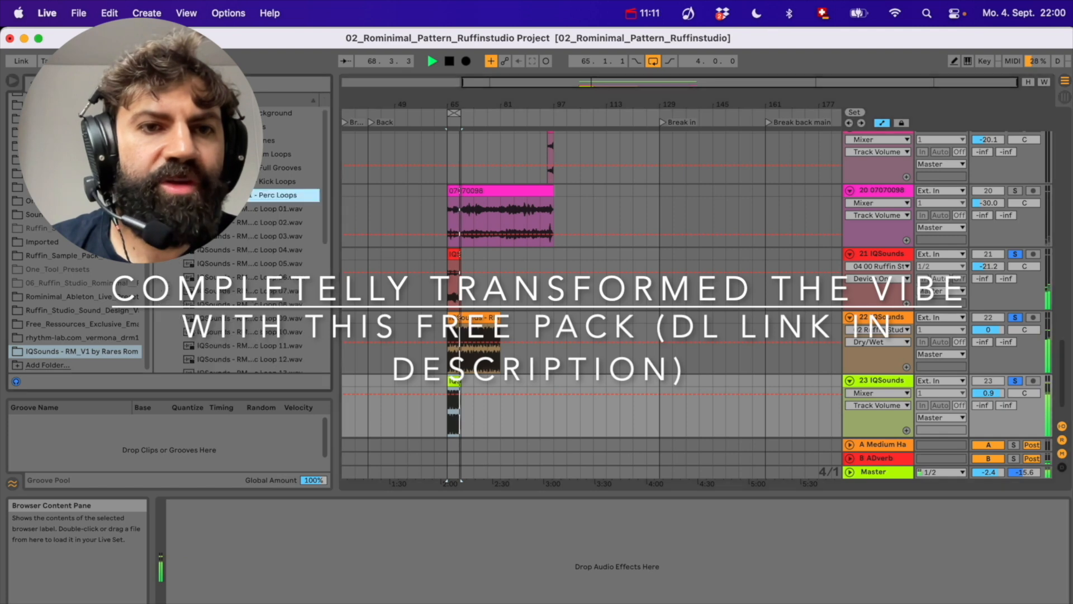
pyautogui.click(228, 250)
pyautogui.moveTo(238, 255); pyautogui.dragTo(457, 302)
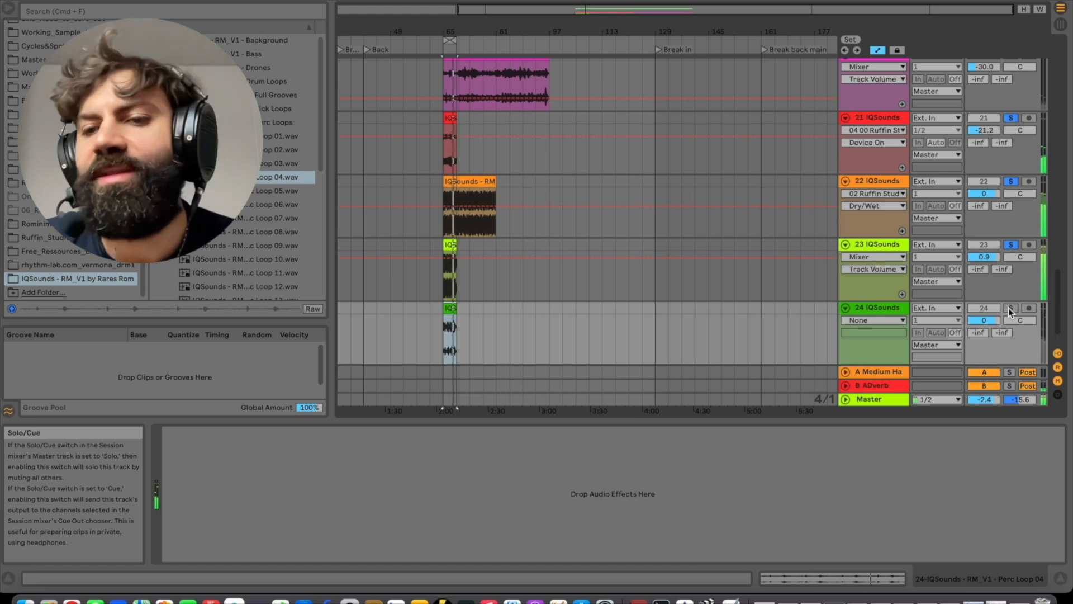
pyautogui.click(1010, 308)
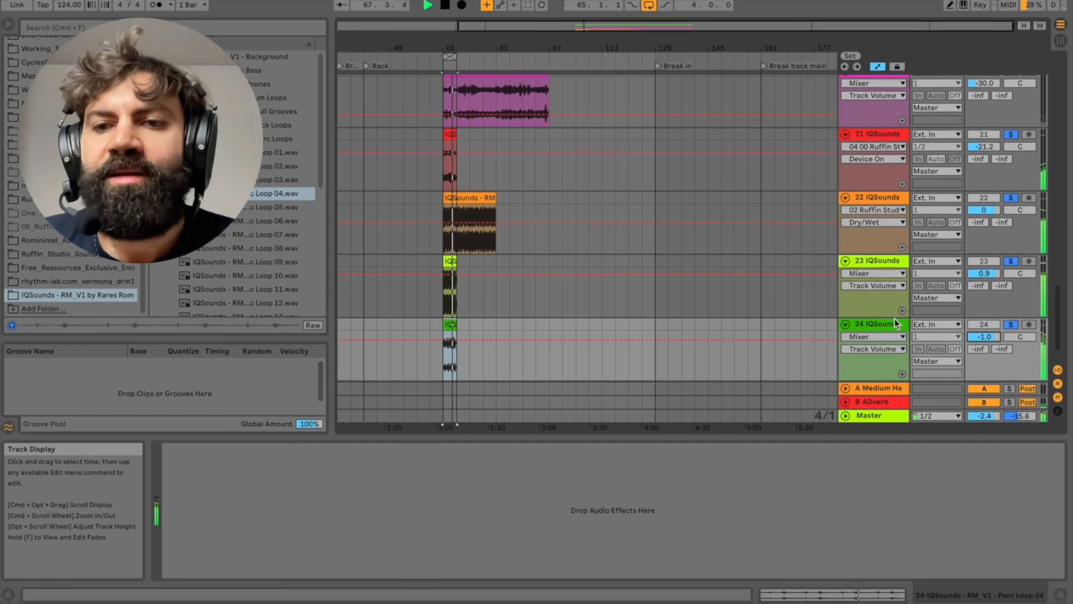
pyautogui.click(894, 309)
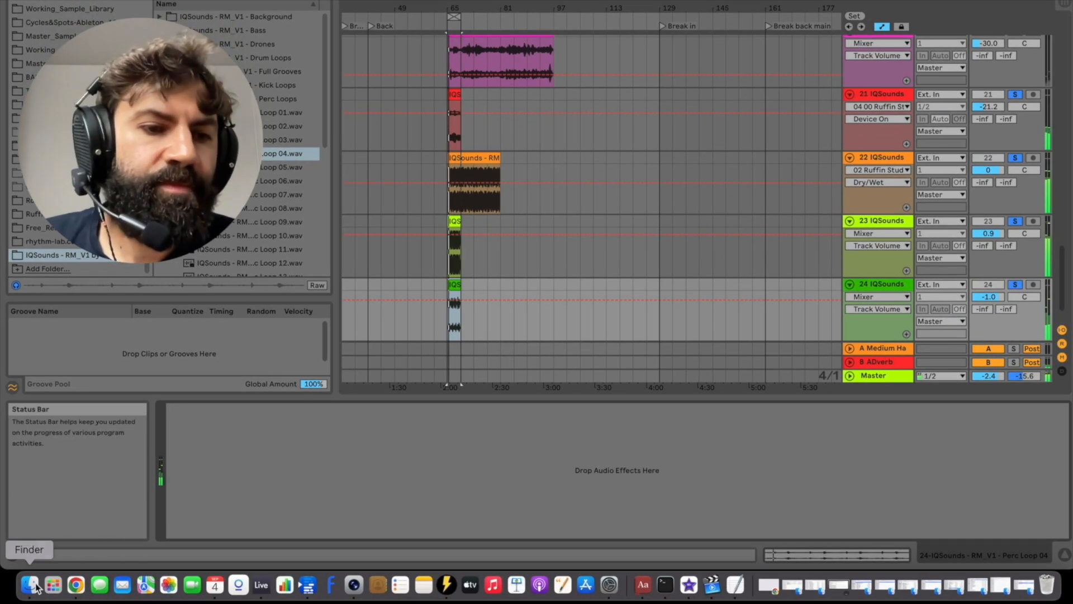
# Switch to Finder for the effect presets, and turn on key mapping mode in Live.
pyautogui.click(30, 585)
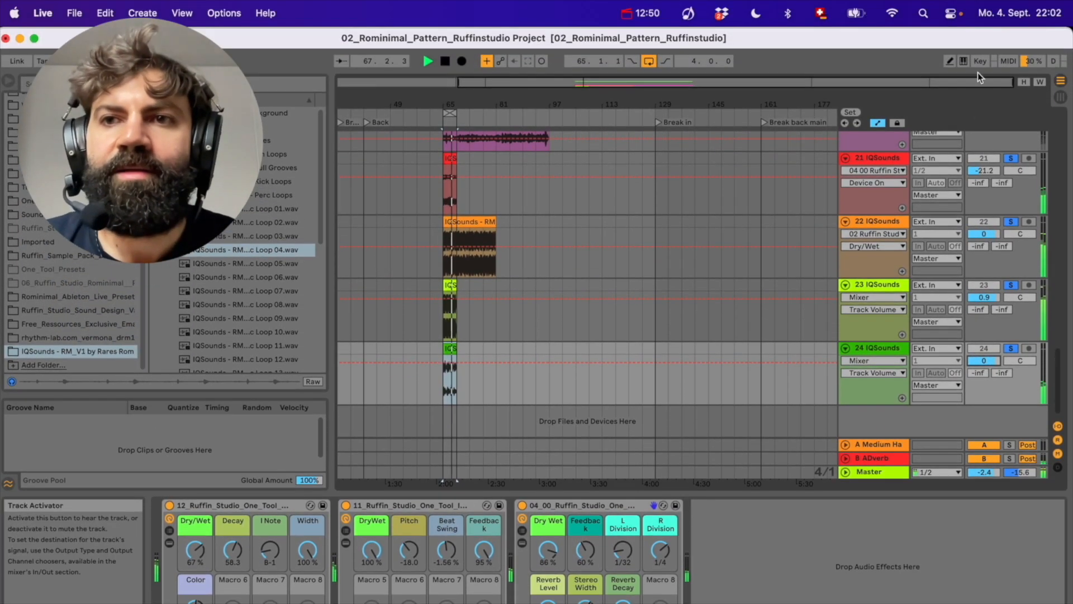
pyautogui.click(980, 61)
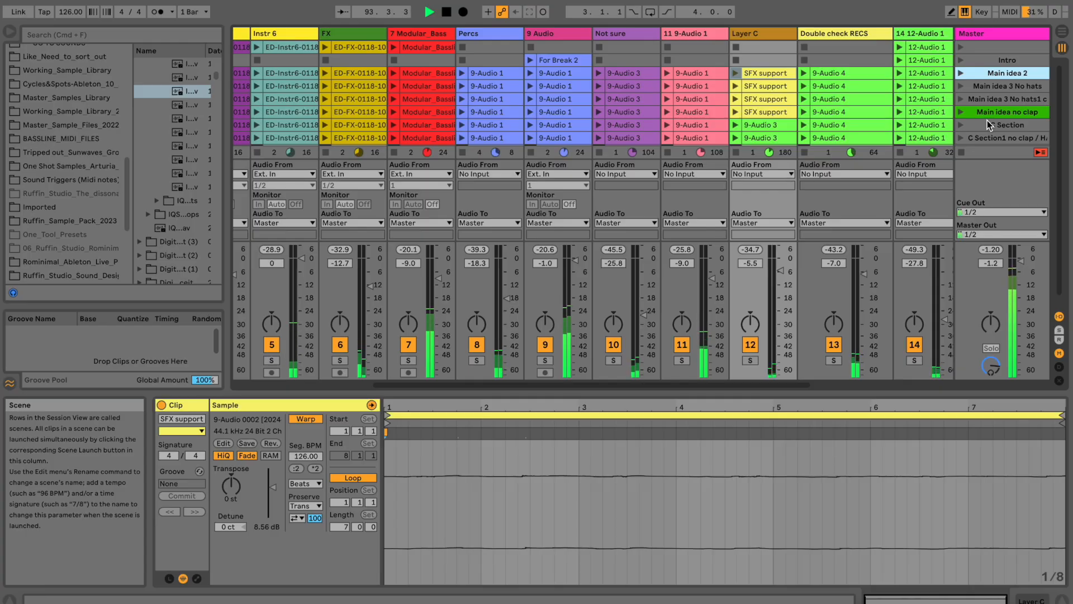
# Launch the "Main idea 2" scene and capture its playing clips as a new scene without the Modular_Kick clip.
pyautogui.press('Return')
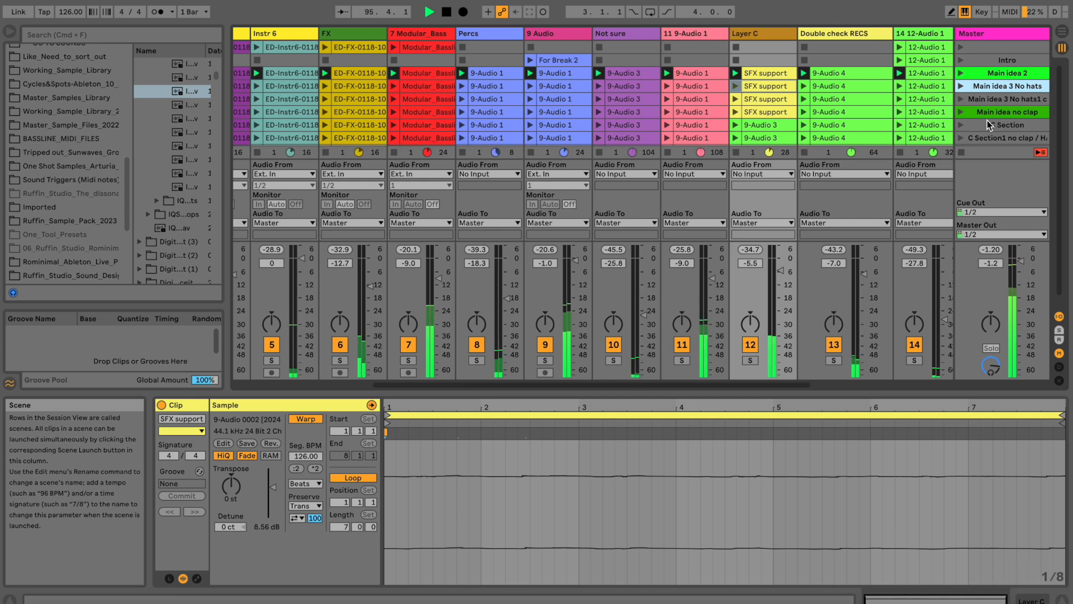
pyautogui.moveTo(767, 386); pyautogui.dragTo(891, 387)
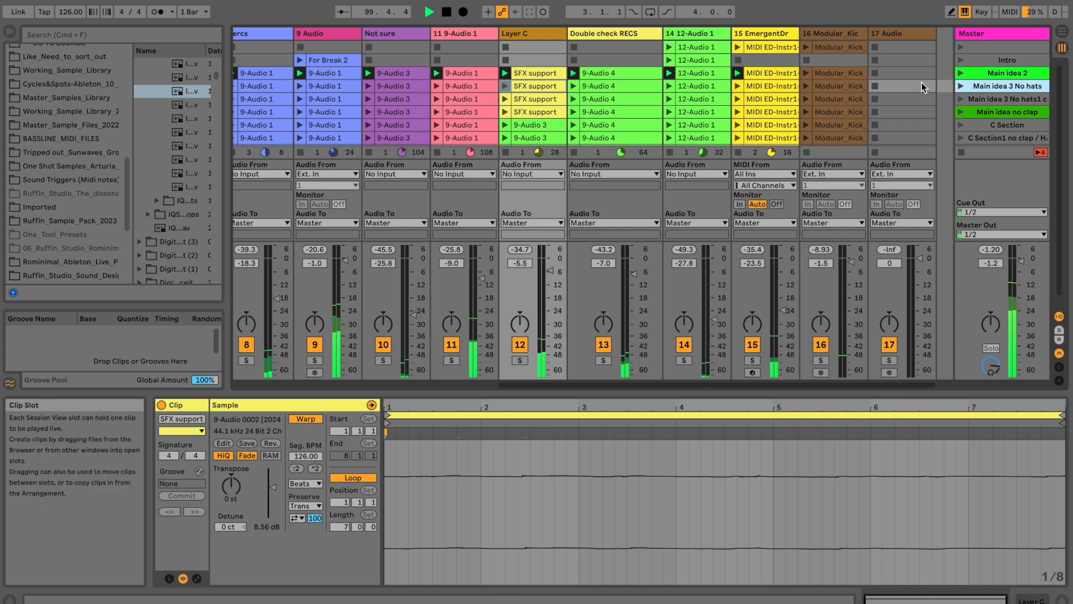
pyautogui.press('super+shift+i')
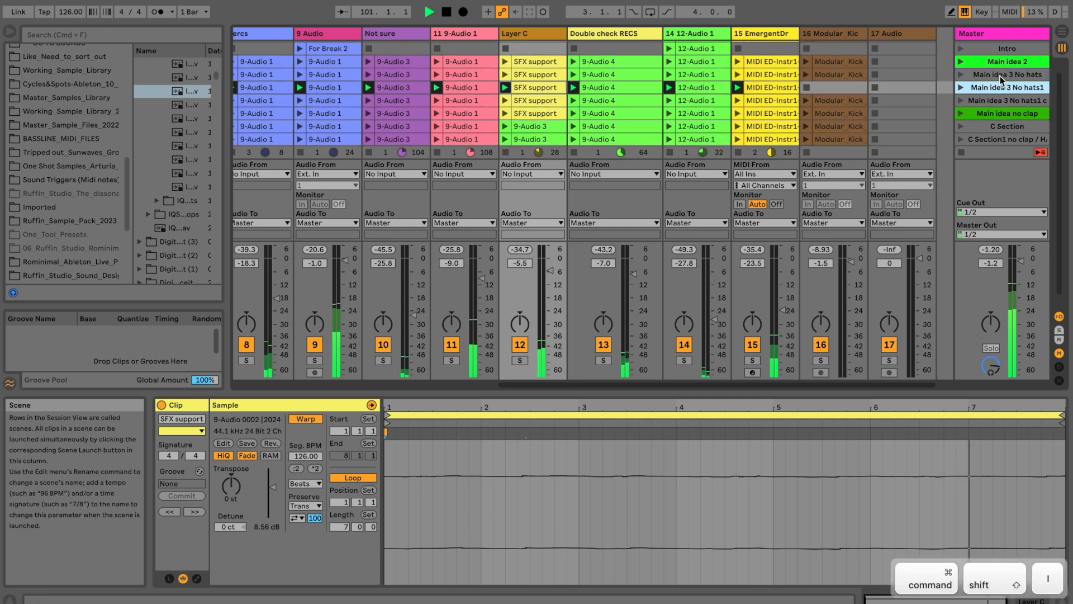
# Rename the captured scene without the kick as "Little Break".
pyautogui.press('super+r')
pyautogui.write('Little Bre')
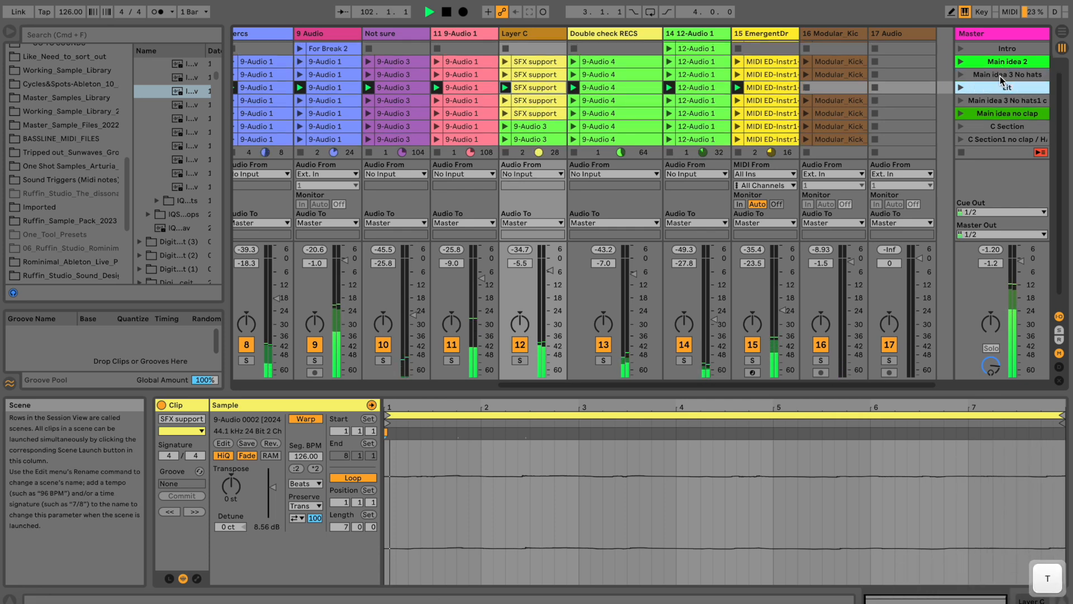
pyautogui.write('ak')
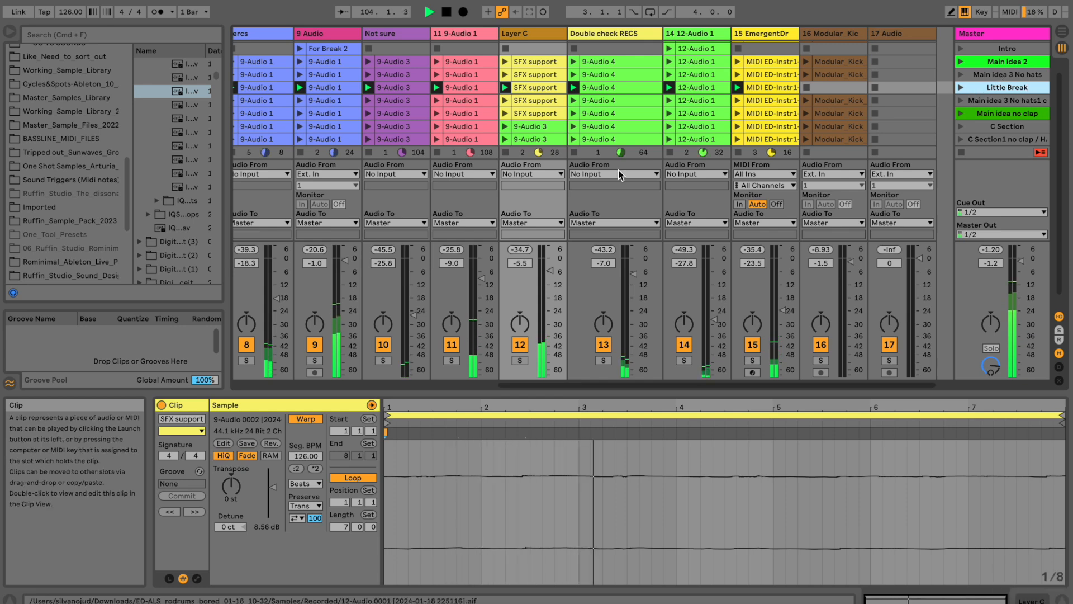
# Capture a new scene with the clip on the Clap elastic drum track stopped and name it "Little Break 2 no clap".
pyautogui.moveTo(512, 384); pyautogui.dragTo(248, 385)
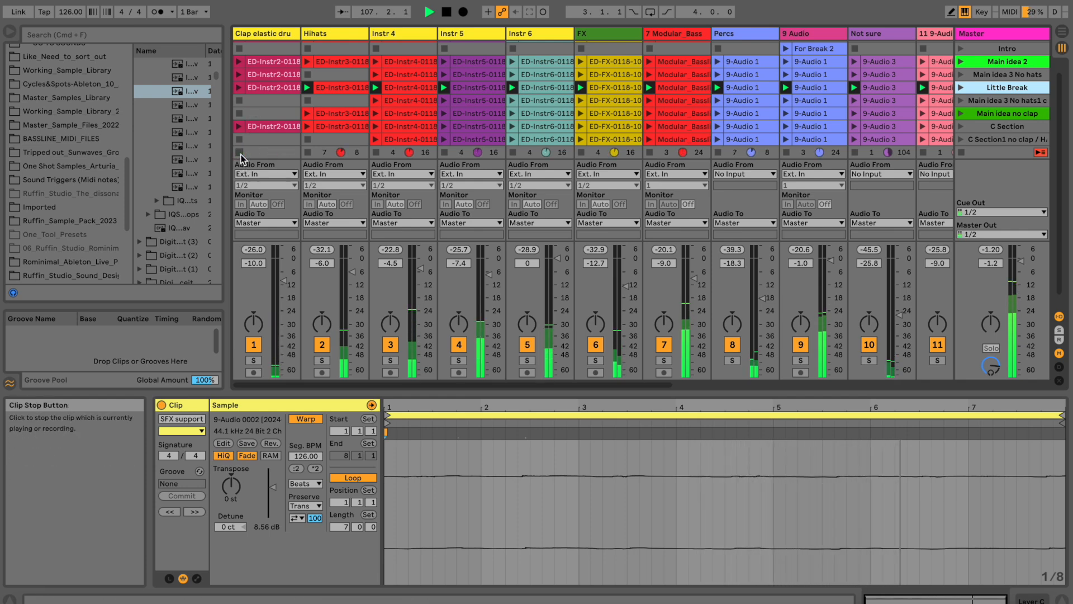
pyautogui.press('super+shift+i')
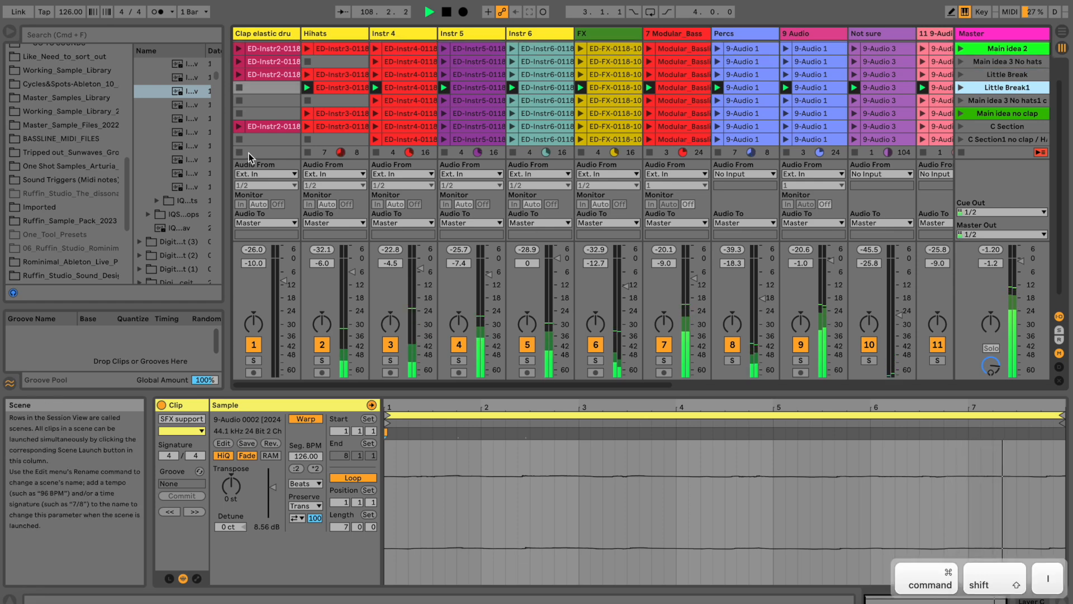
pyautogui.press('super+r')
pyautogui.press('Right')
pyautogui.press('BackSpace')
pyautogui.write('2 no clap')
pyautogui.press('Return')
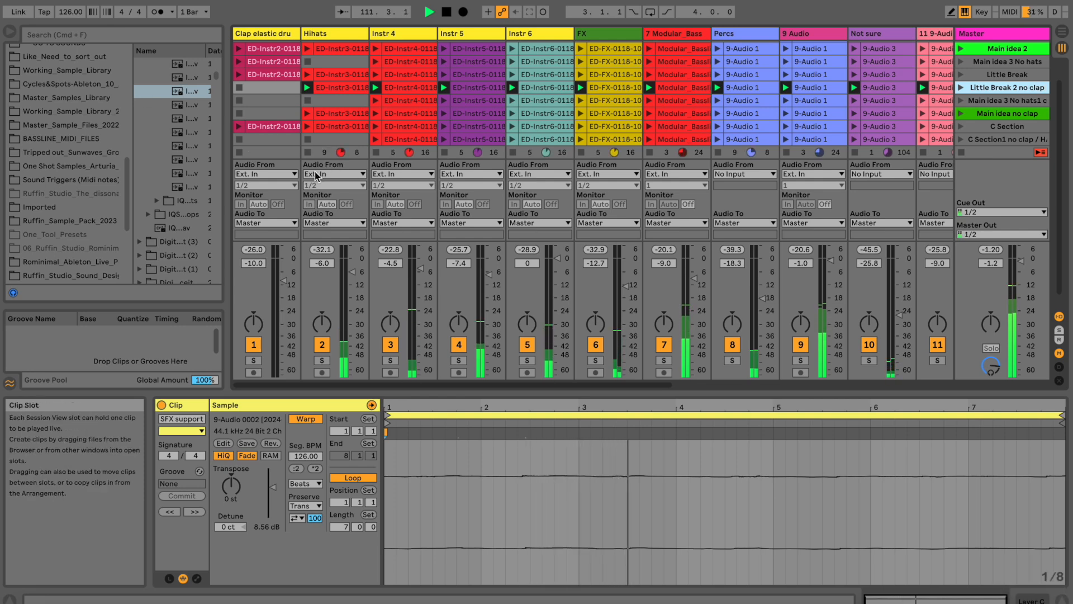
# Stop the clips playing on the Hihats, 9 Audio and Percs tracks.
pyautogui.click(307, 153)
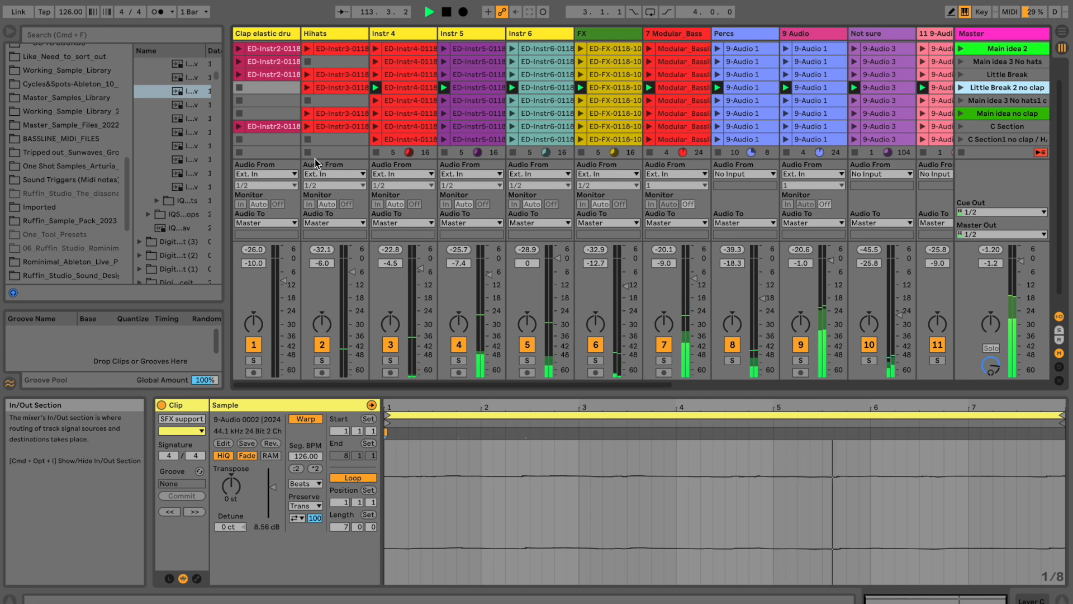
pyautogui.click(785, 151)
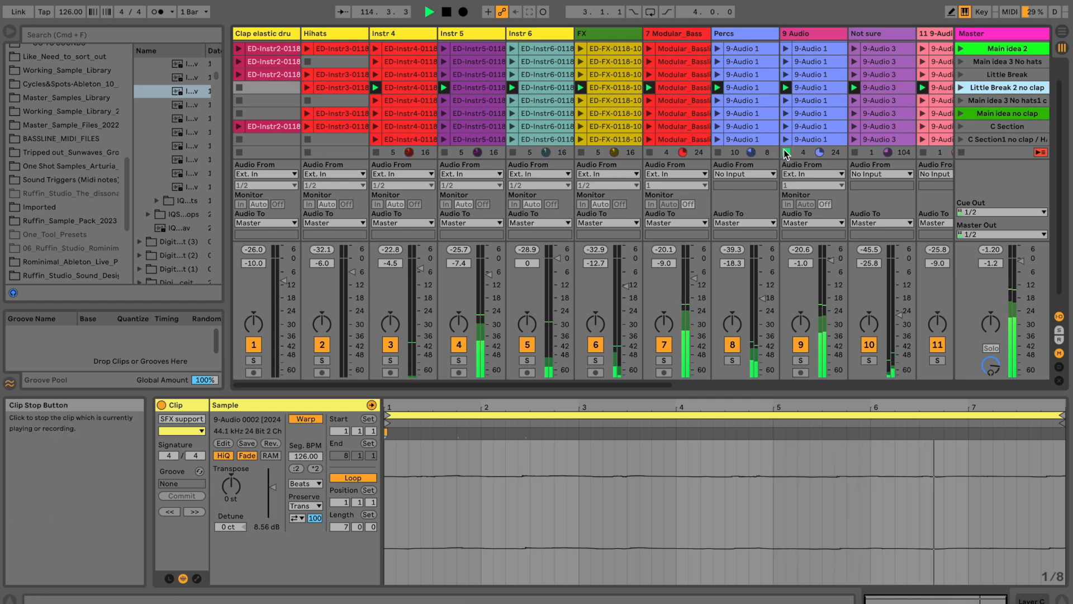
pyautogui.click(719, 152)
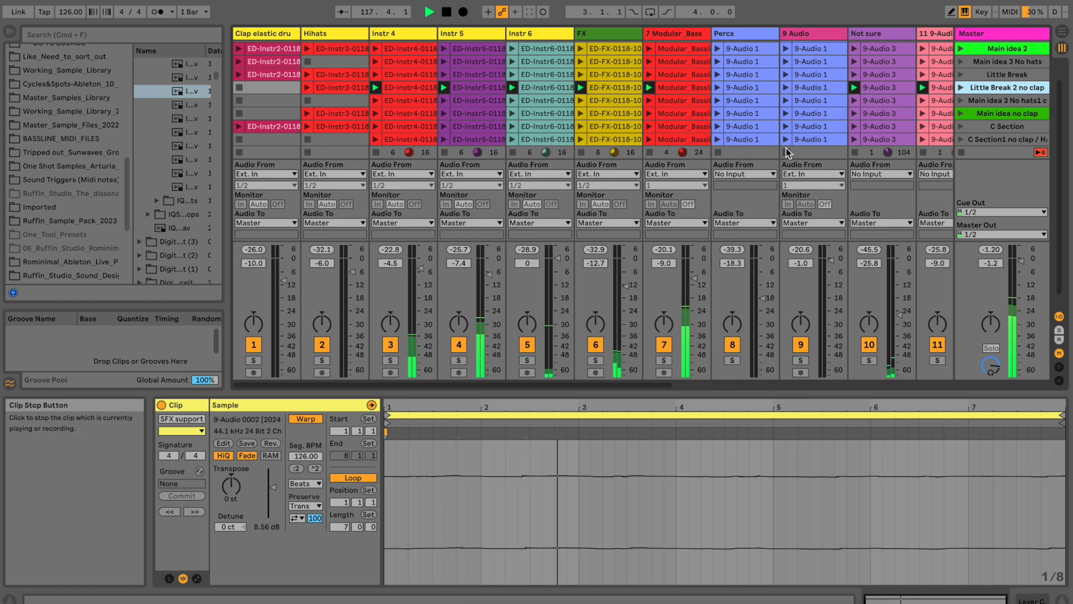
# Capture the clips still playing as a new scene and name it "Stripped down Break".
pyautogui.press('super+shift+i')
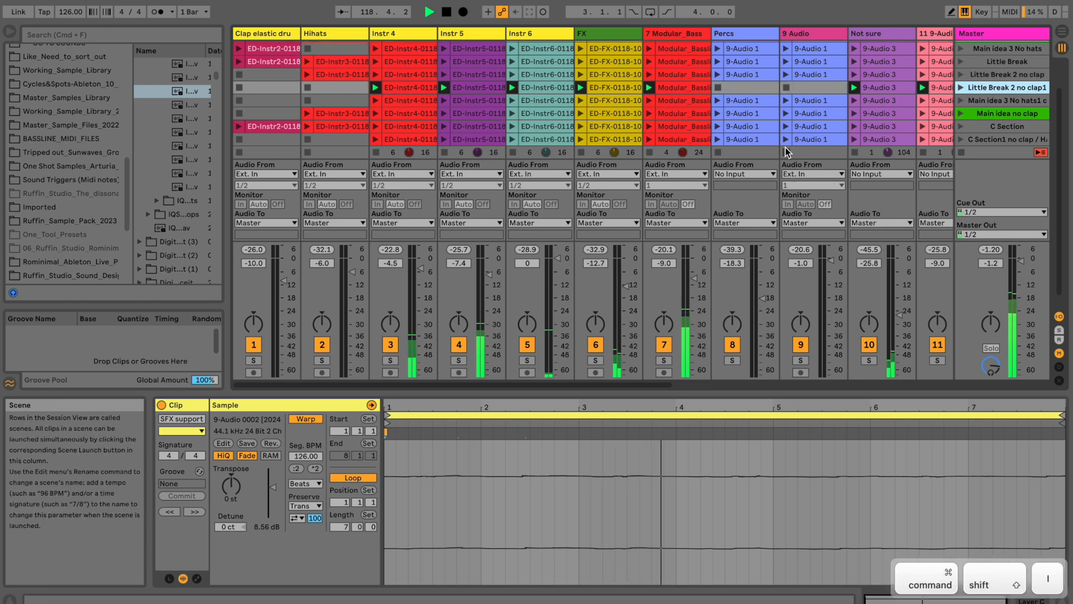
pyautogui.press('super+r')
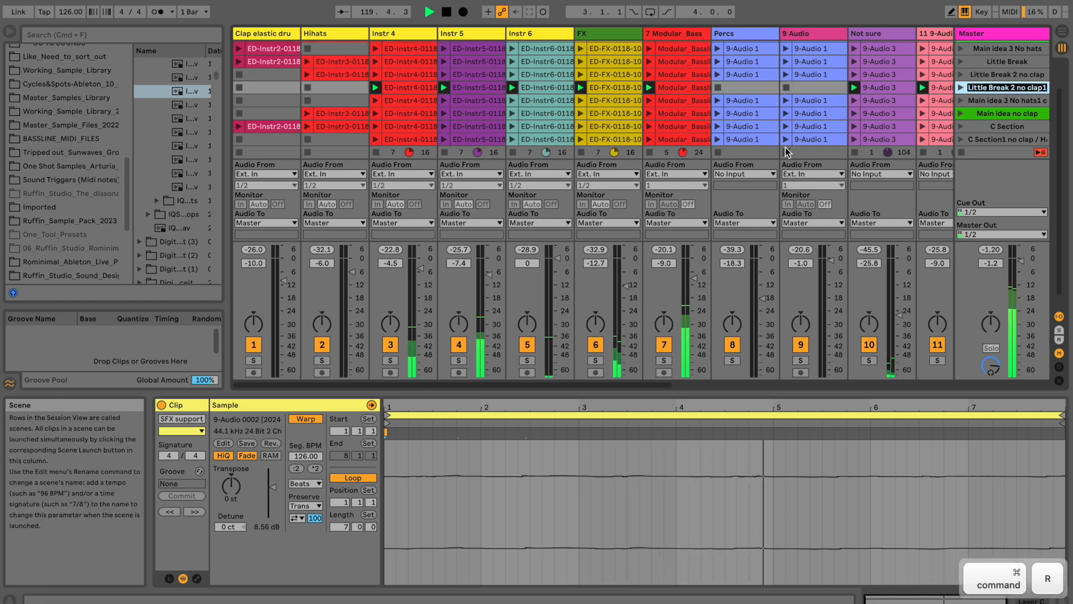
pyautogui.write('Strip')
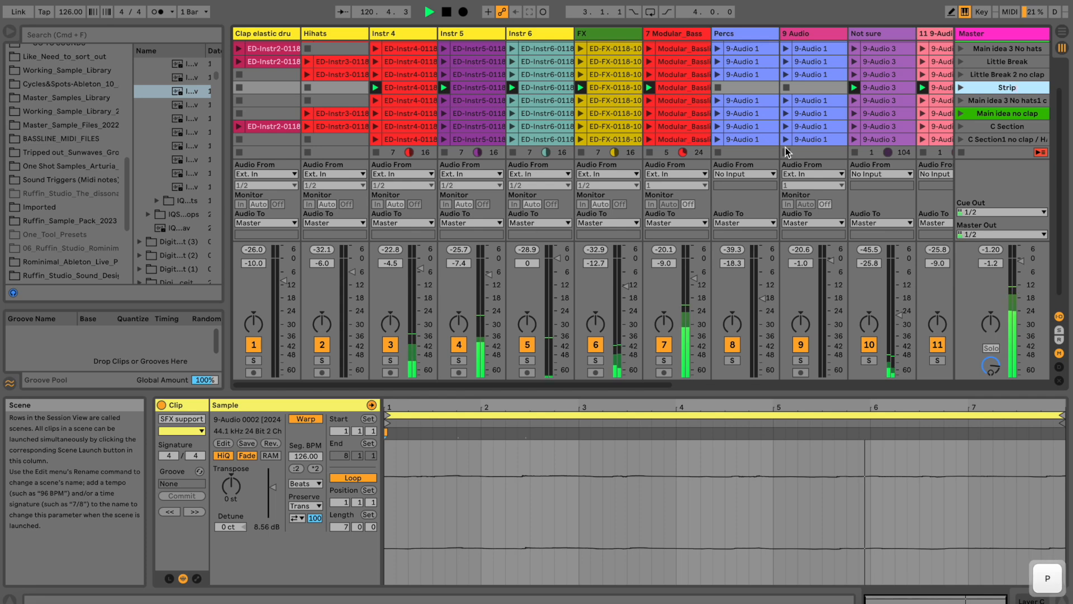
pyautogui.write('ped down Break')
pyautogui.press('Return')
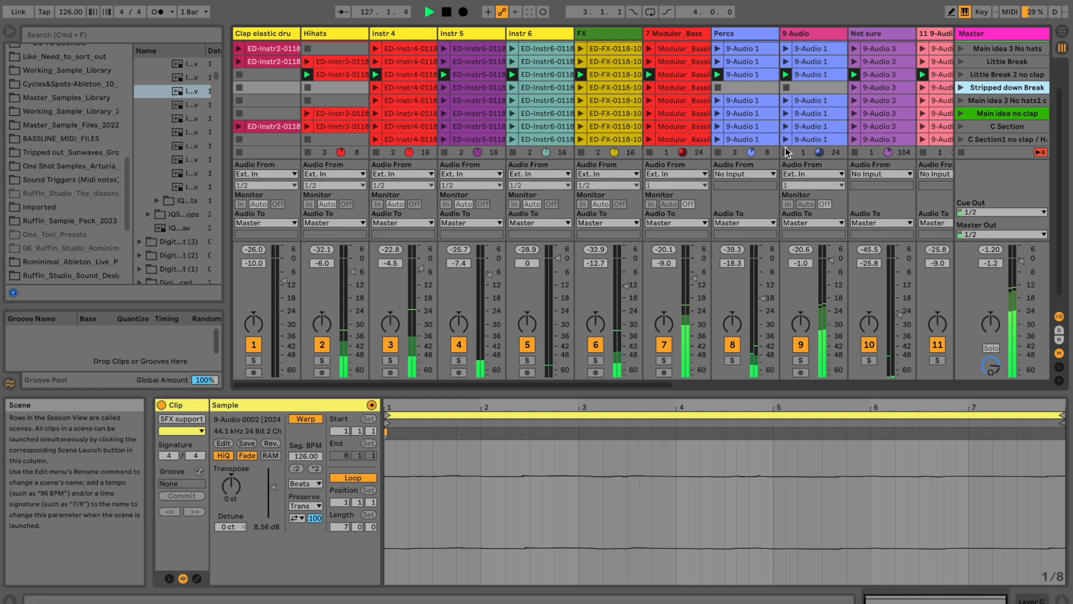
# Move the scene selection up from "Stripped down Break" to "Little Break" and launch that scene.
pyautogui.press('Up')
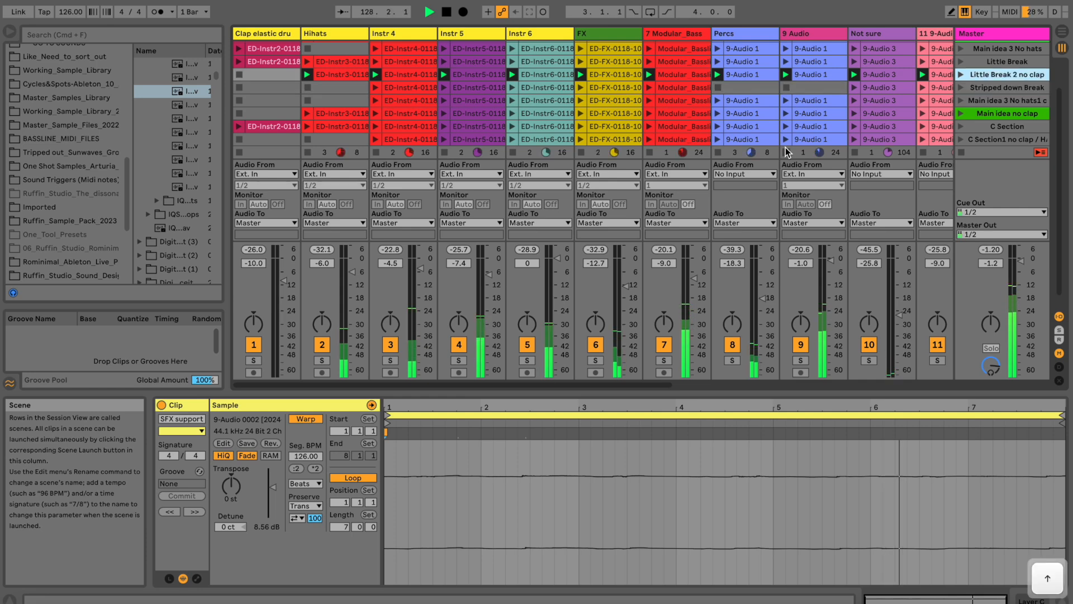
pyautogui.press('Up')
pyautogui.press('Return')
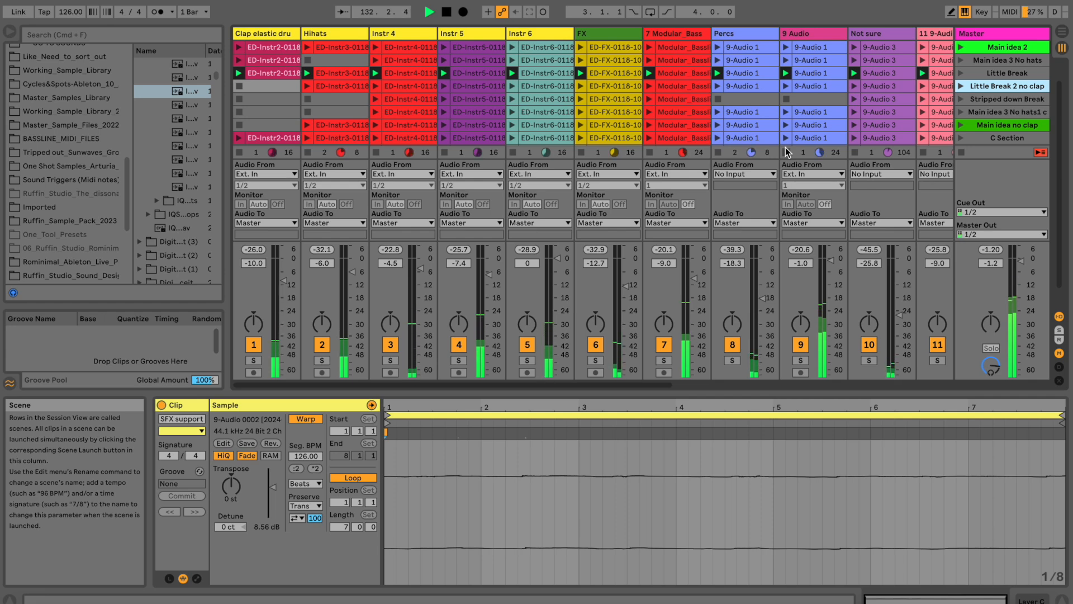
# Launch the scene "Main idea 3 No hats" and return to launch "Little Break" again.
pyautogui.press('Up')
pyautogui.press('Up')
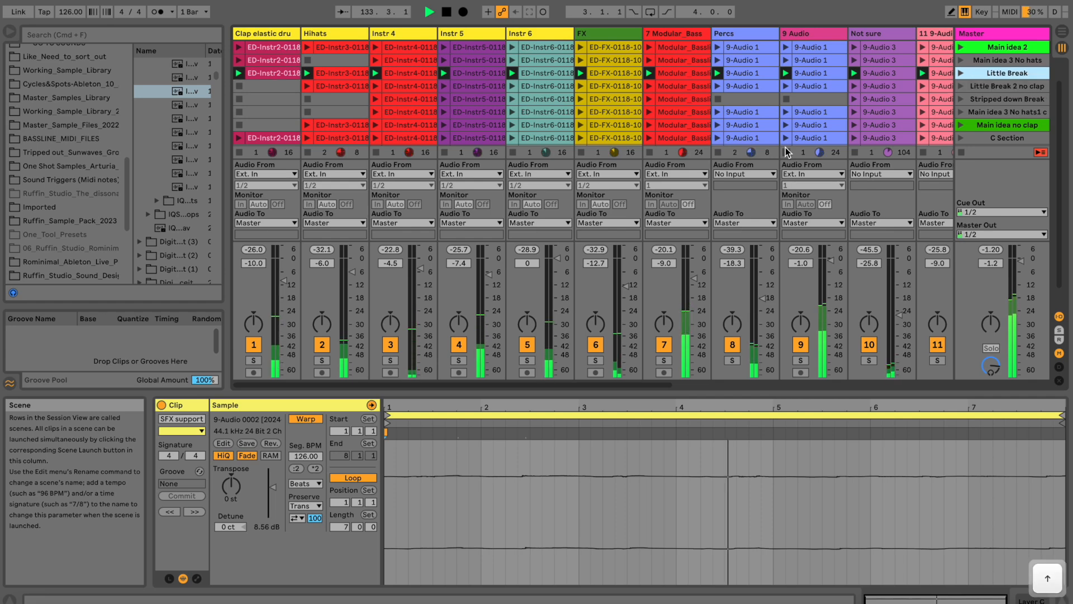
pyautogui.press('Return')
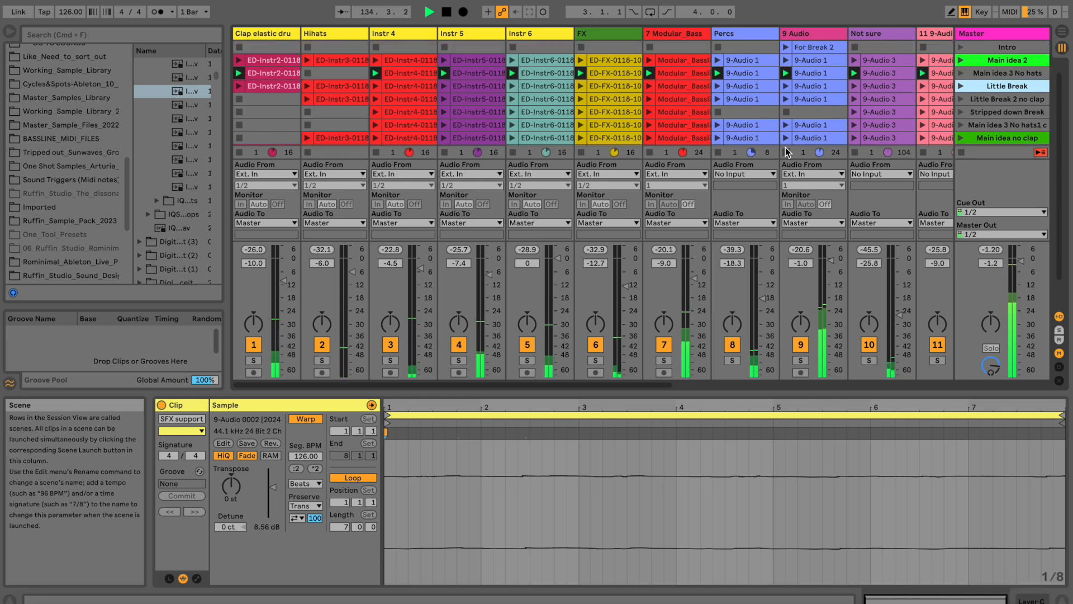
pyautogui.press('Up')
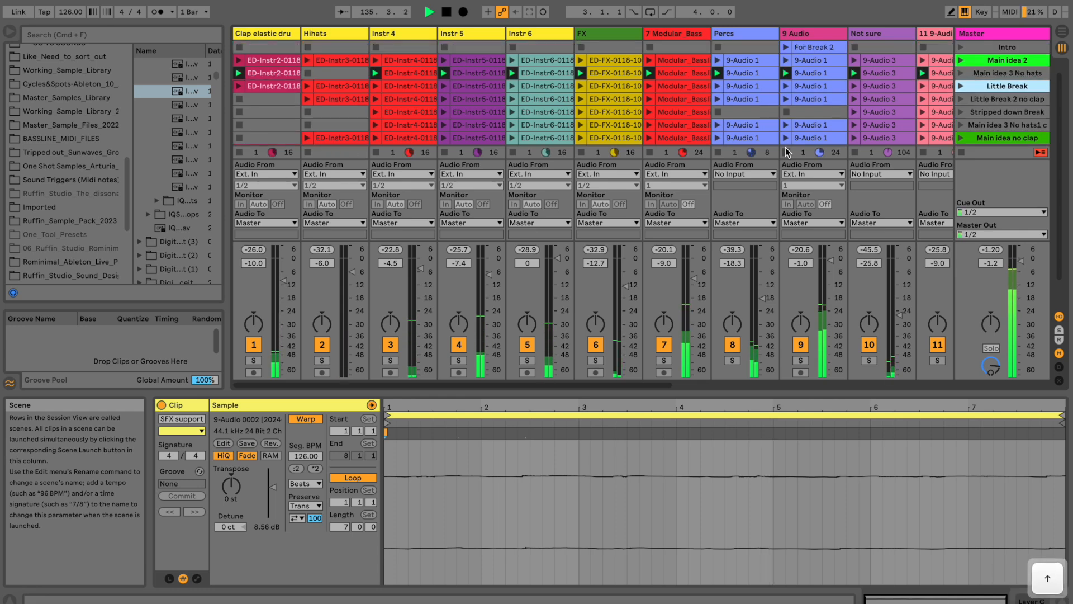
pyautogui.press('Down')
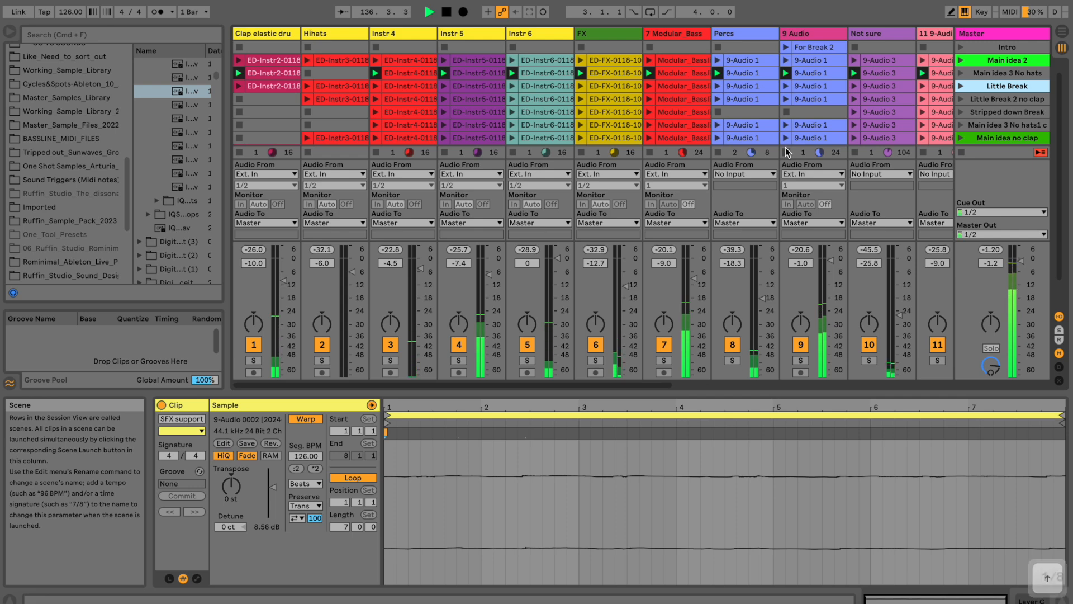
pyautogui.press('Up')
pyautogui.press('Return')
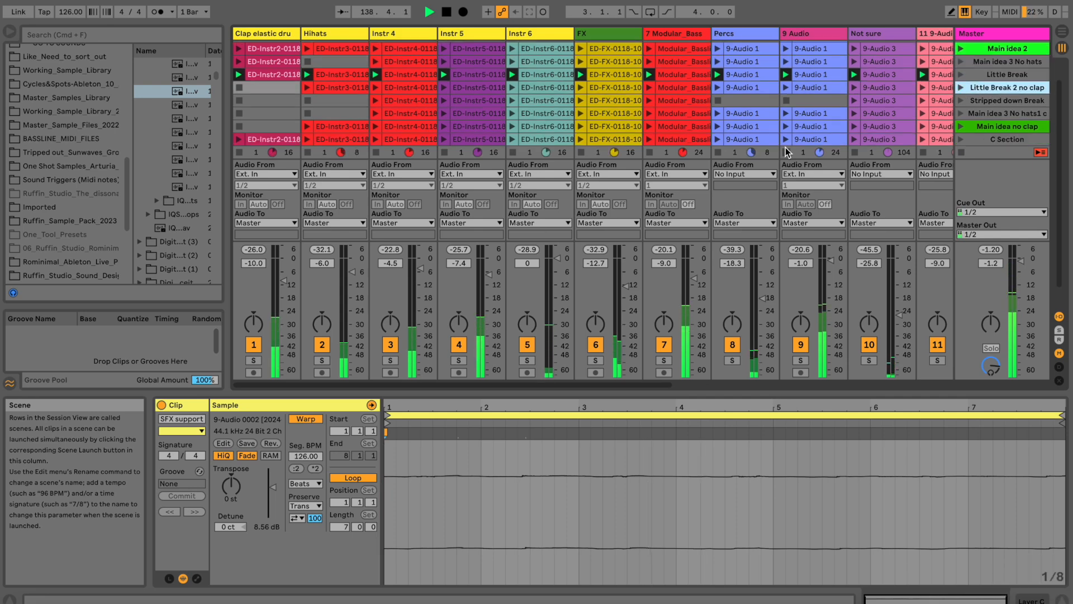
# Select the scene "Main idea 2" above and launch it, raising the system volume.
pyautogui.press('Up')
pyautogui.press('Up')
pyautogui.press('Up')
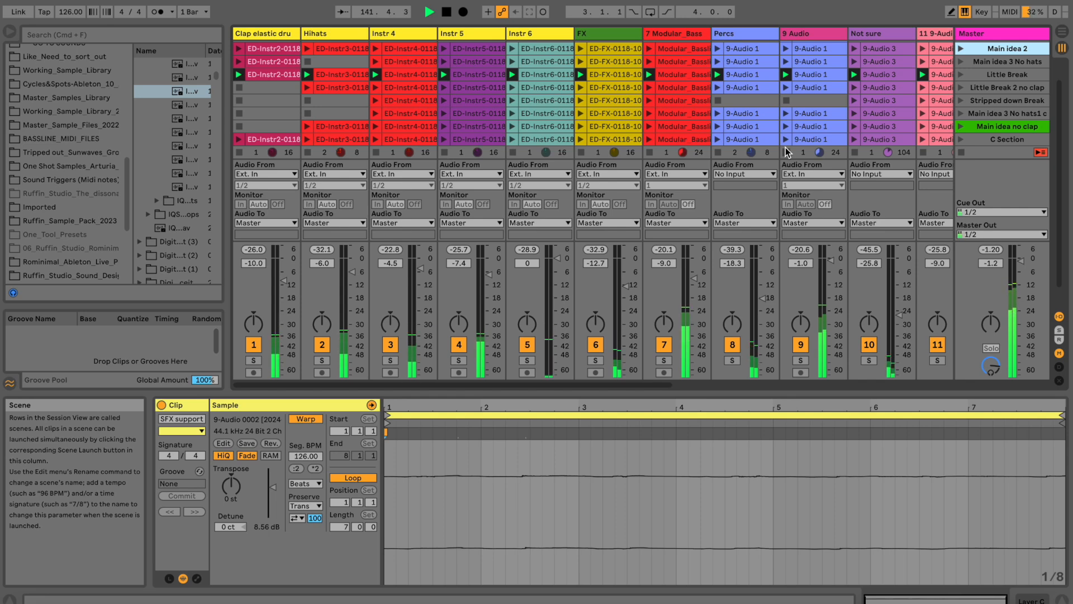
pyautogui.press('Return')
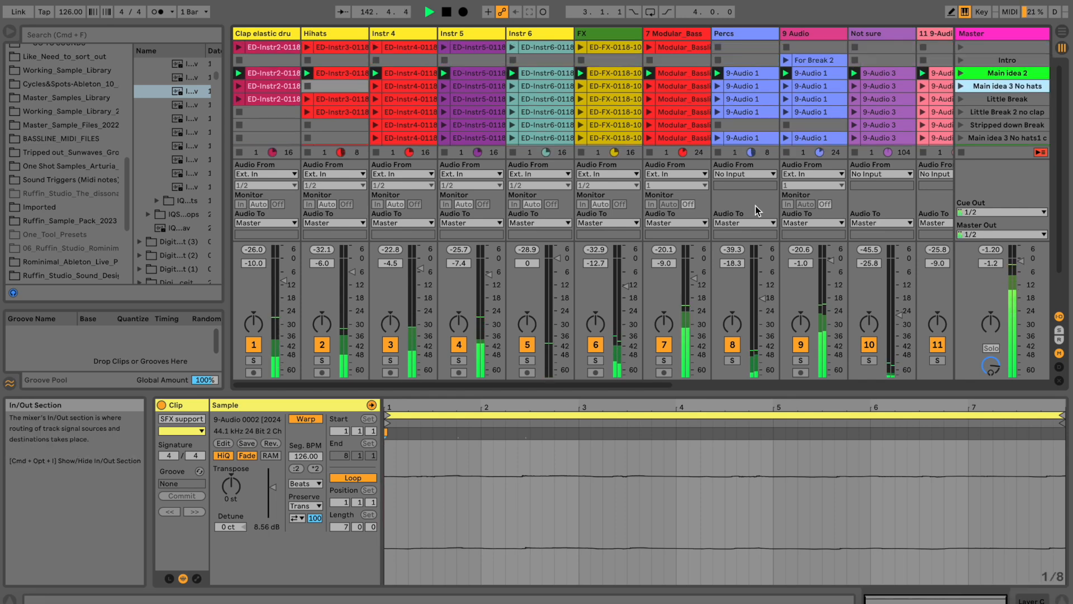
pyautogui.press('XF86AudioRaiseVolume')
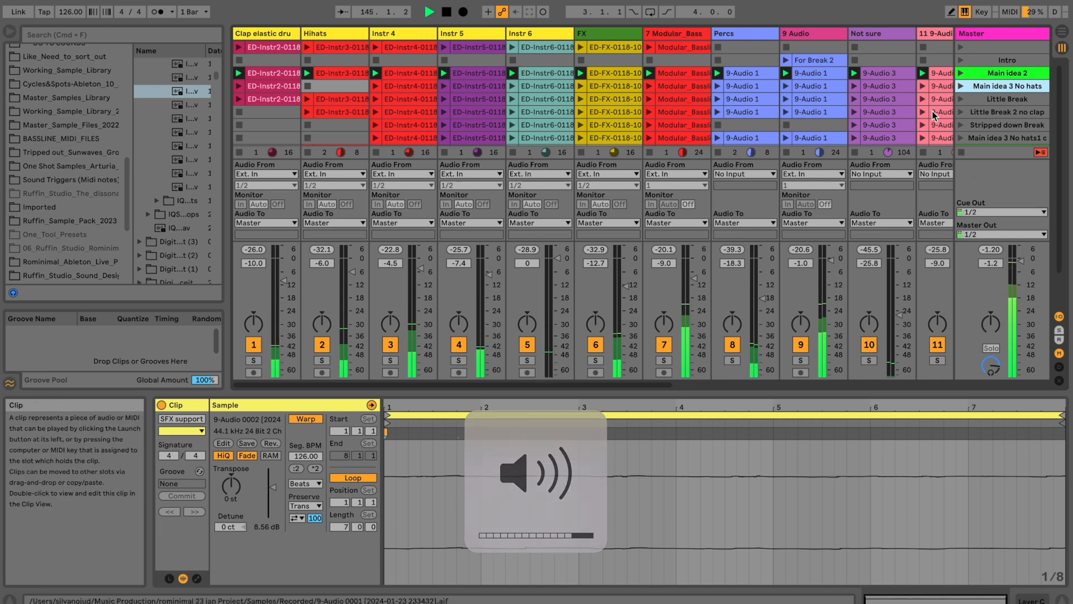
# Show the Master track's devices with more room for the scene list and clear all text in the NTPD2 Lite note.
pyautogui.scroll(-1, 979, 97)
pyautogui.scroll(-3, 979, 95)
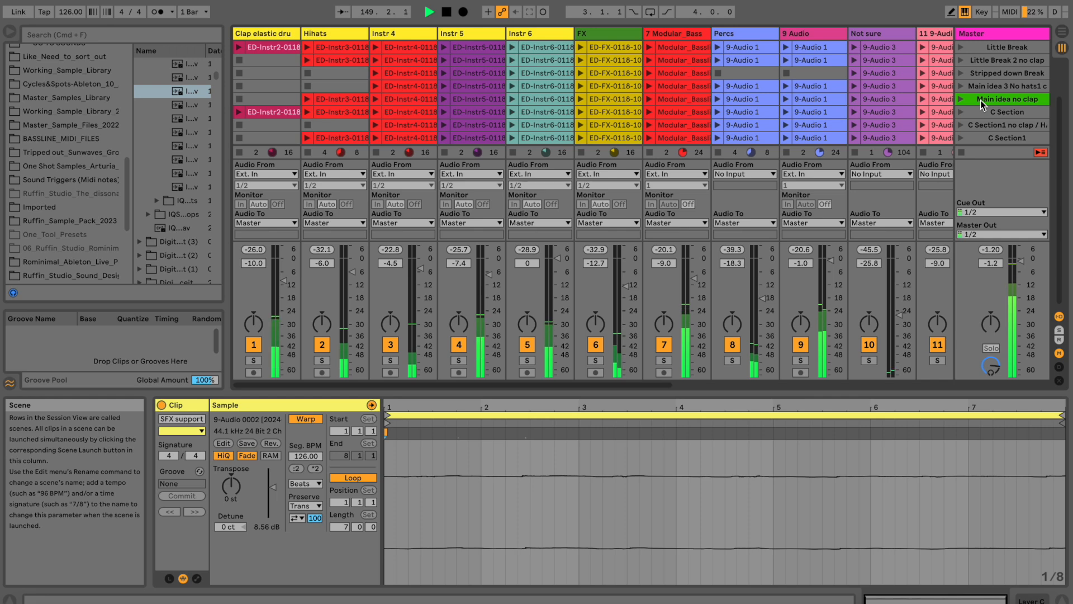
pyautogui.click(972, 38)
pyautogui.moveTo(417, 393); pyautogui.dragTo(416, 443)
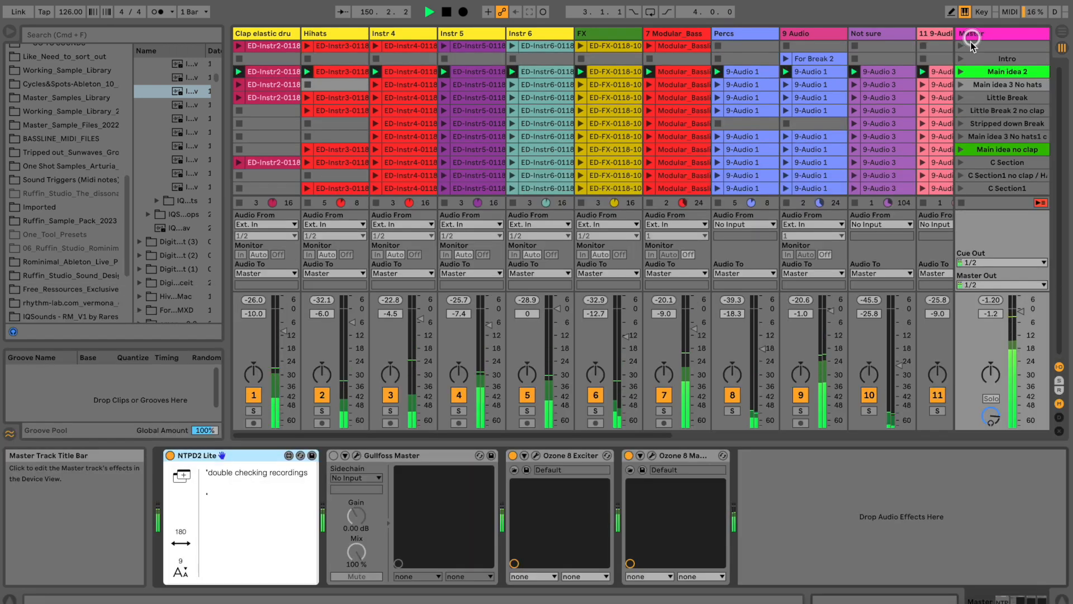
pyautogui.click(239, 508)
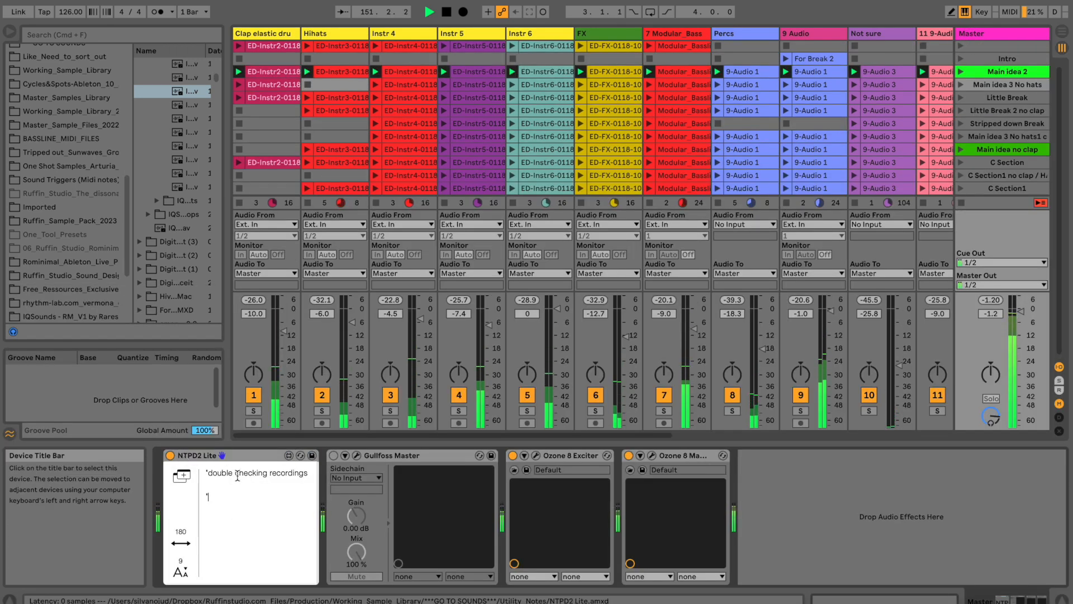
pyautogui.press('super+a')
pyautogui.press('BackSpace')
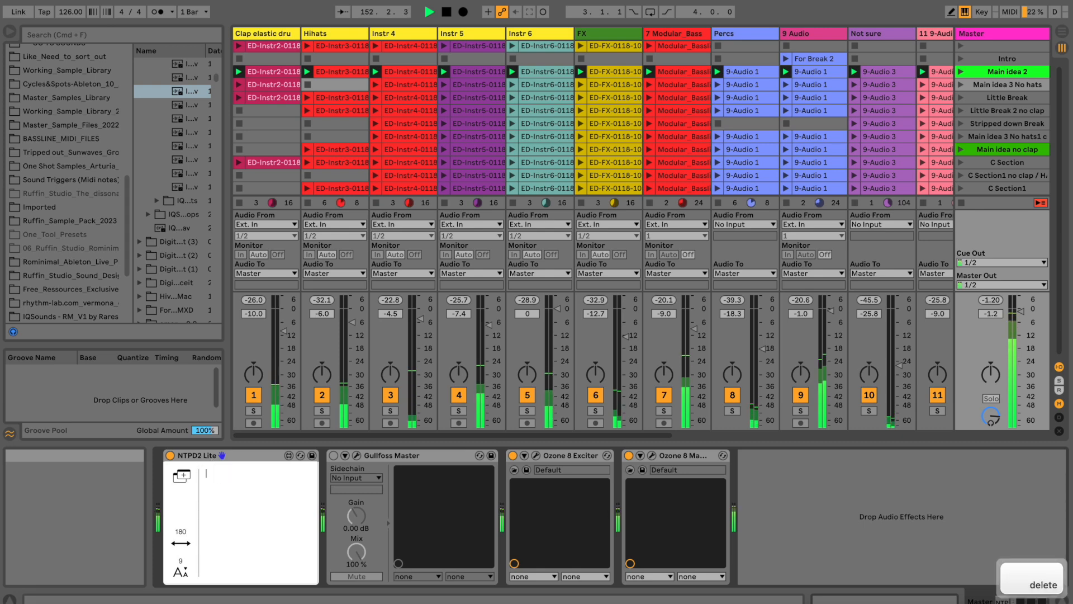
# Write "another Synth section, adaption" and, as a separate paragraph, "SFX" in the NTPD2 Lite note, and save the set.
pyautogui.write('Write')
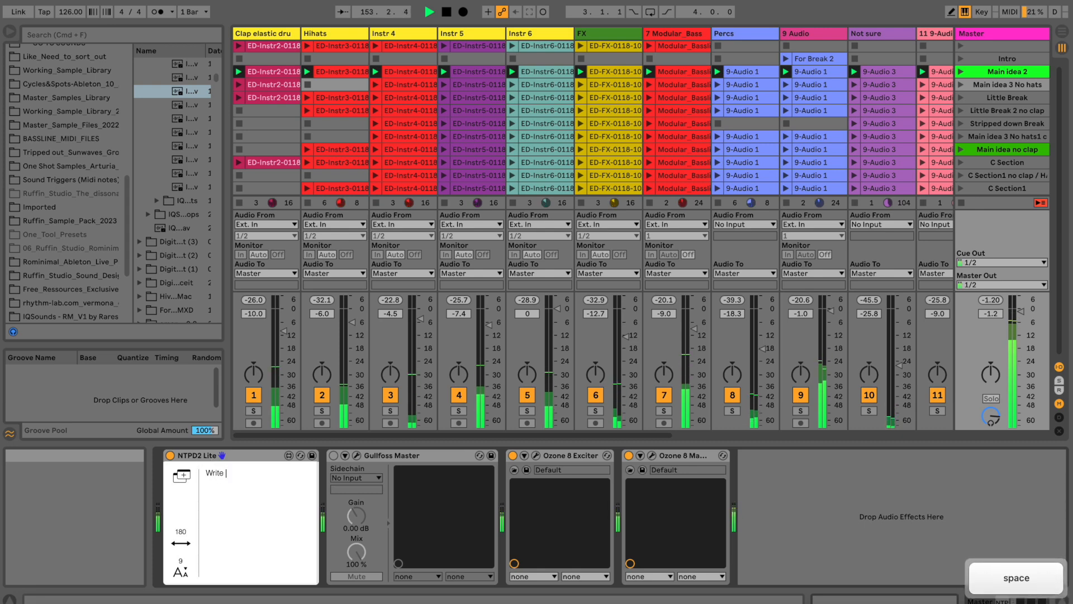
pyautogui.press('BackSpace')
pyautogui.press('BackSpace')
pyautogui.press('BackSpace')
pyautogui.press('BackSpace')
pyautogui.write('anothe')
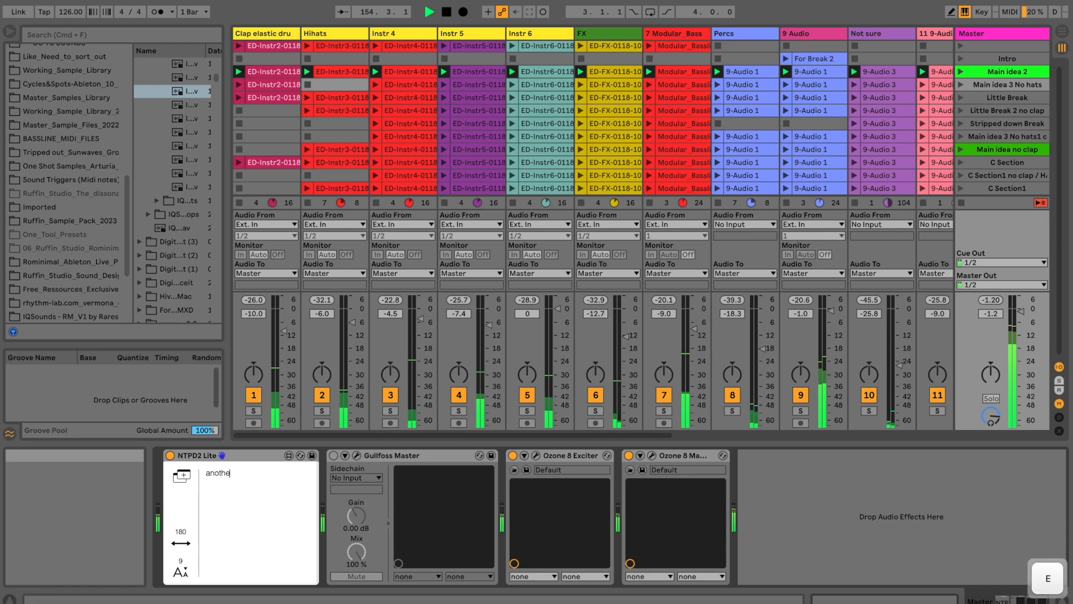
pyautogui.write('r S')
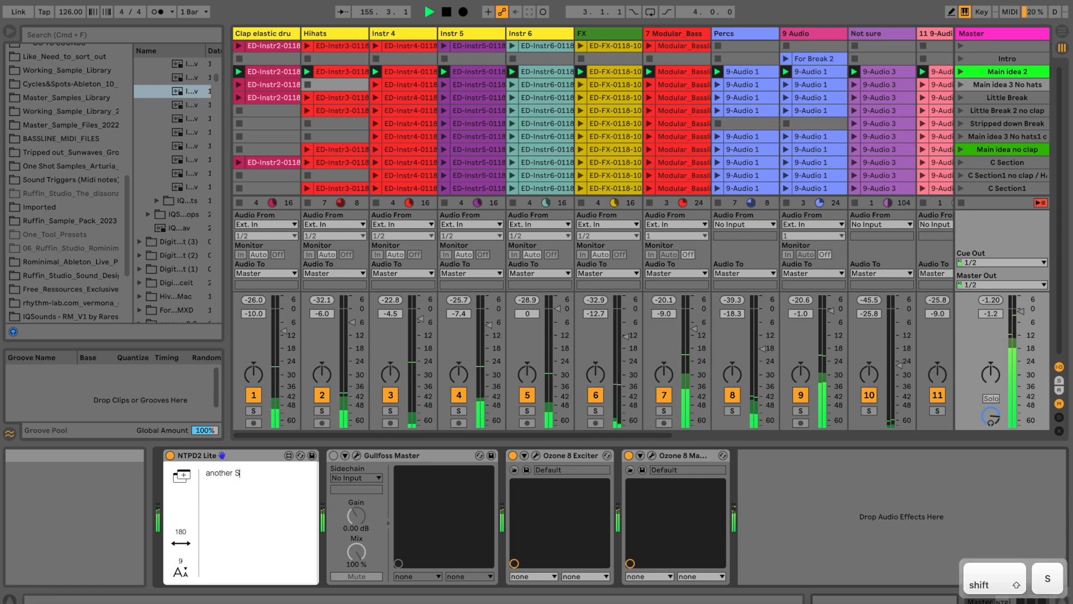
pyautogui.write('ynth section, adaption')
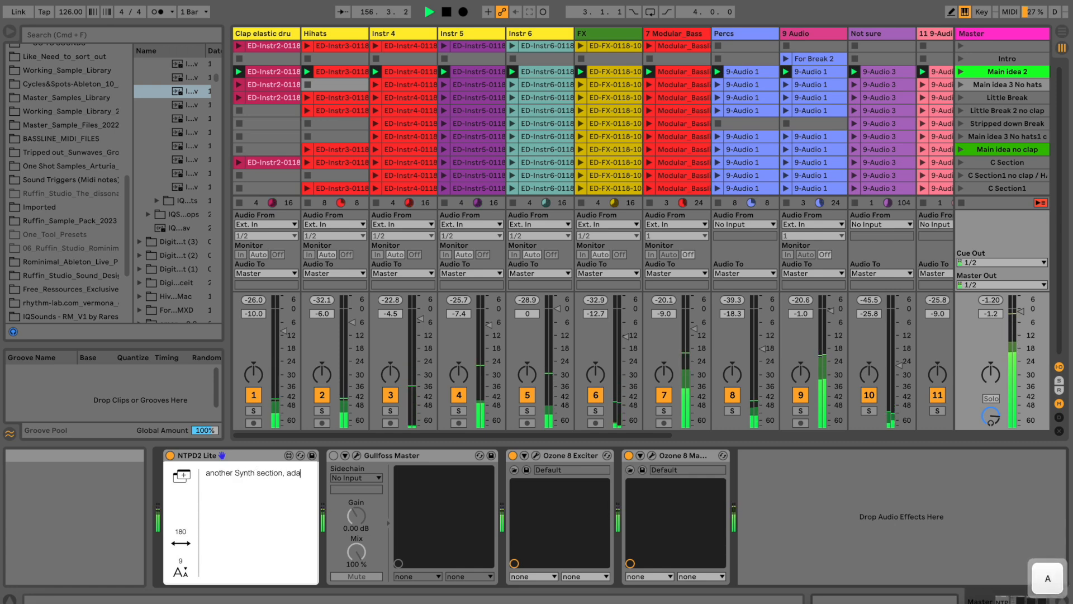
pyautogui.press('Return')
pyautogui.press('Return')
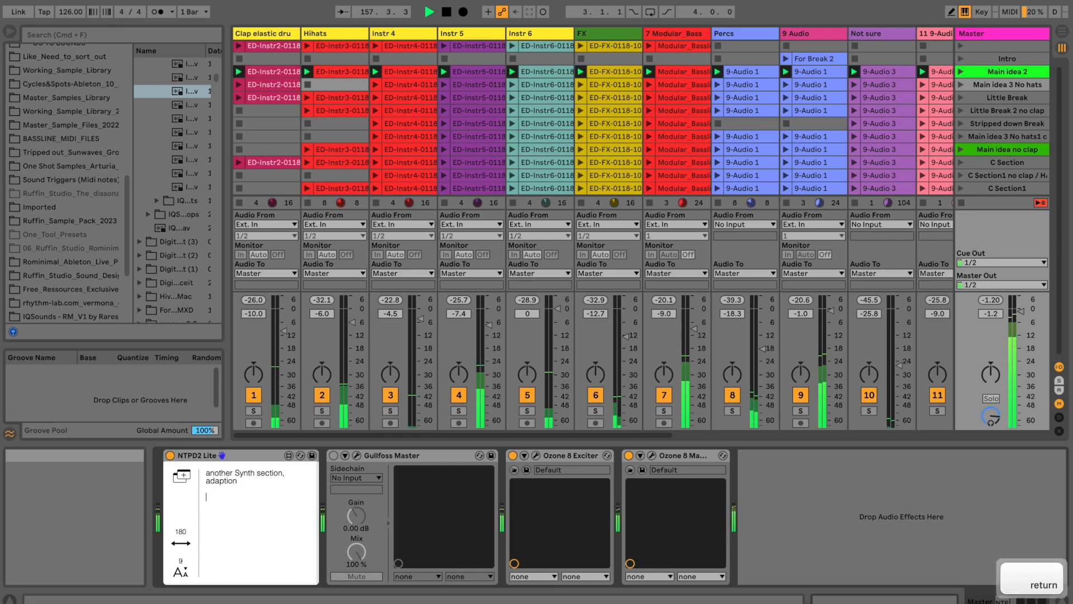
pyautogui.write('SFX')
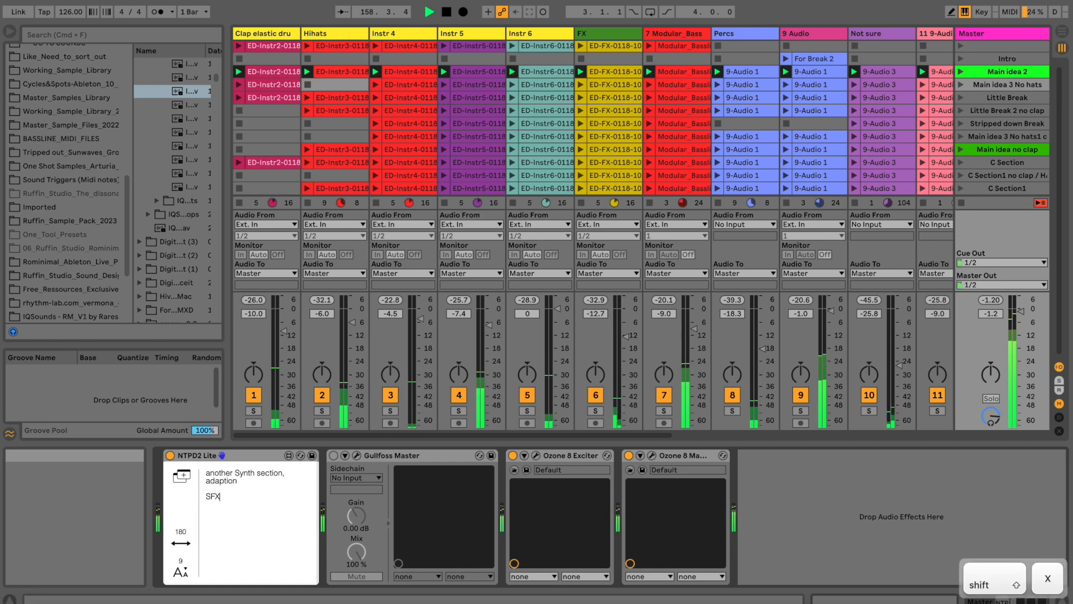
pyautogui.press('Return')
pyautogui.press('Return')
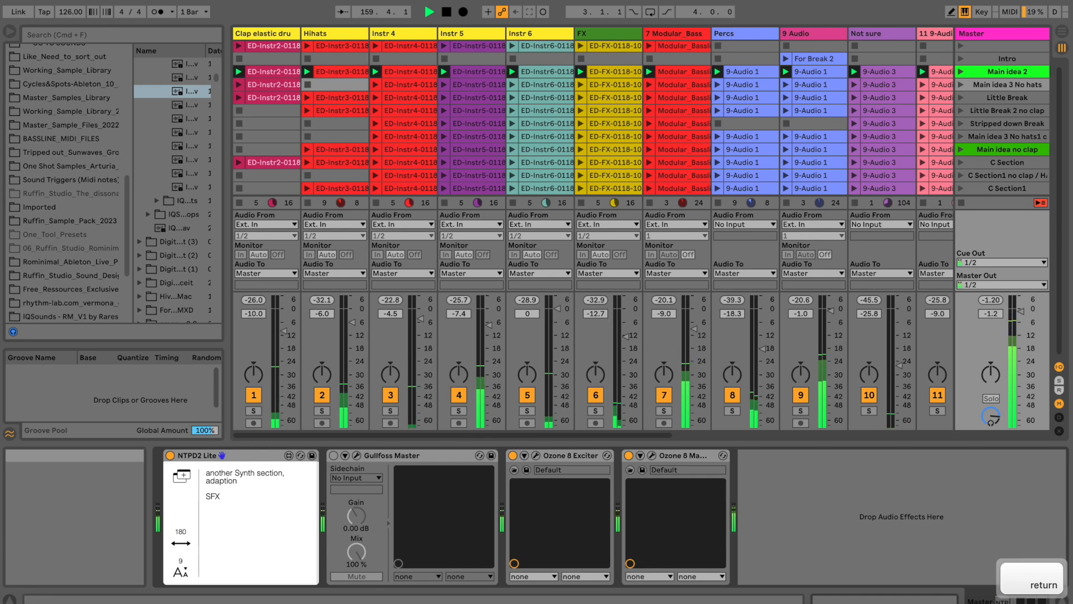
pyautogui.press('super+s')
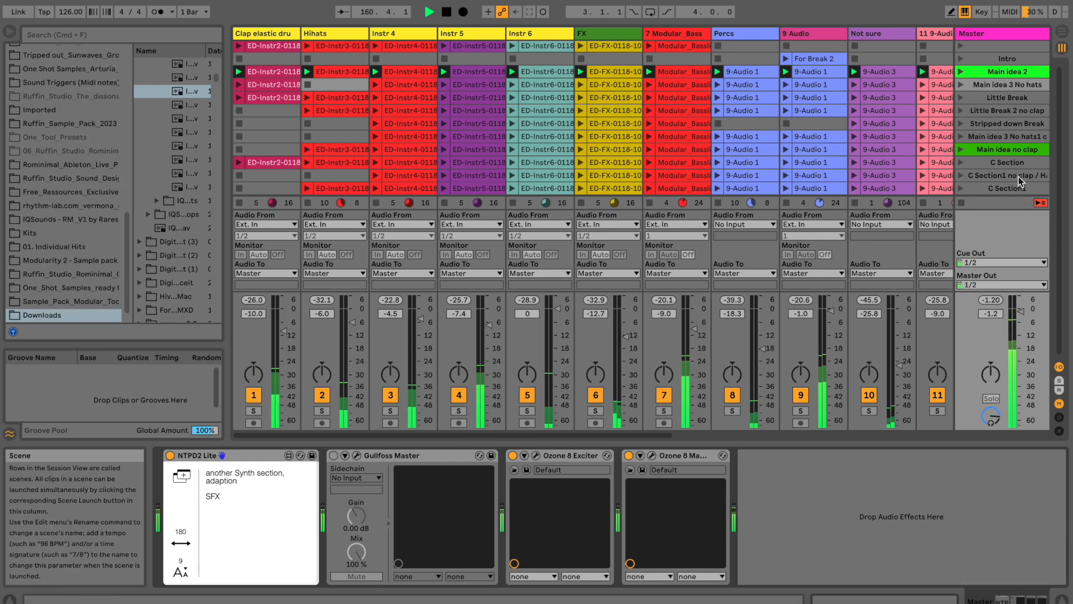
# Launch the scenes "Main idea no clap", "Little Break" and "Intro" in turn.
pyautogui.click(957, 150)
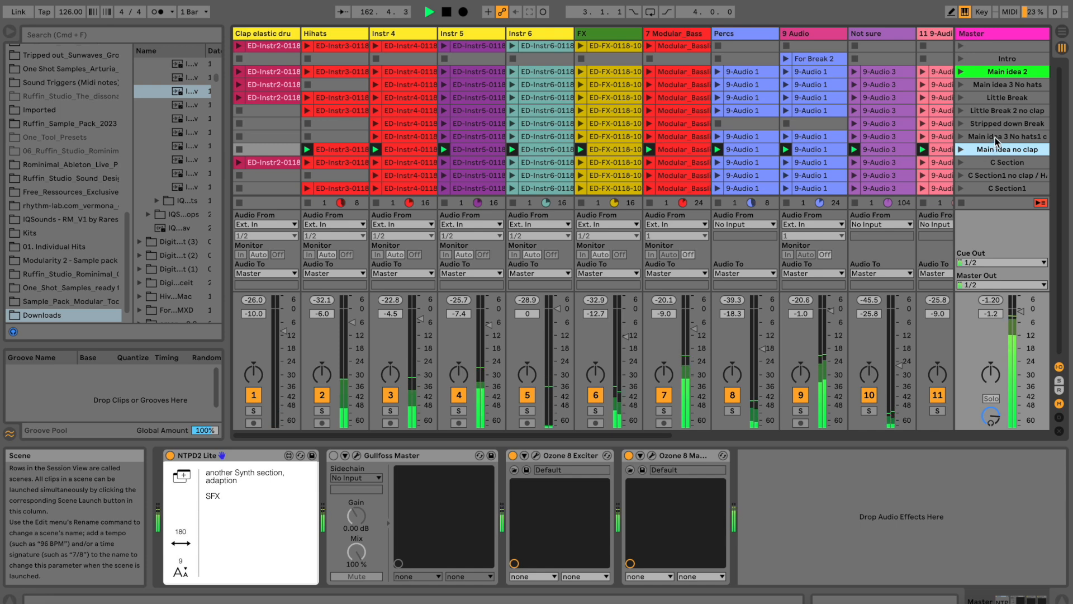
pyautogui.click(964, 98)
pyautogui.click(959, 59)
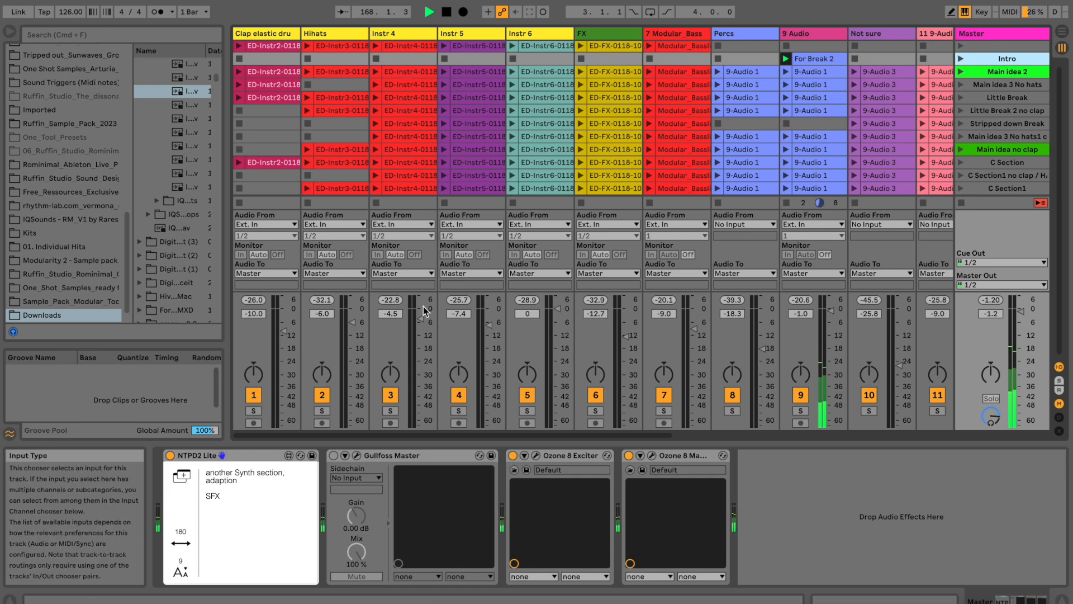
# Add the Modular_Kick clip from the "Main idea 2" row to the playing Intro clips.
pyautogui.moveTo(469, 435); pyautogui.dragTo(757, 434)
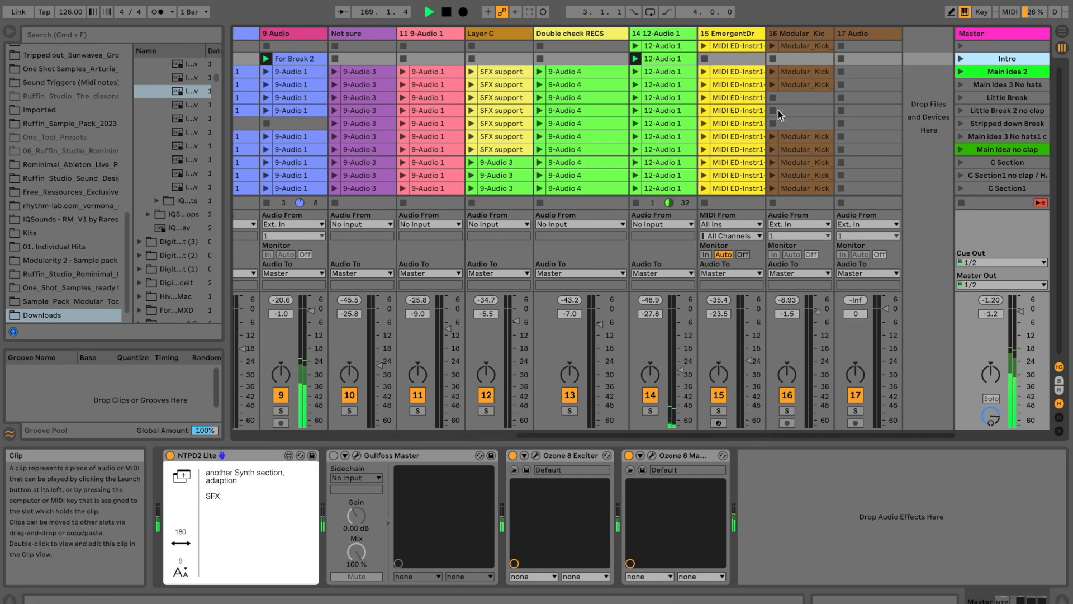
pyautogui.click(775, 72)
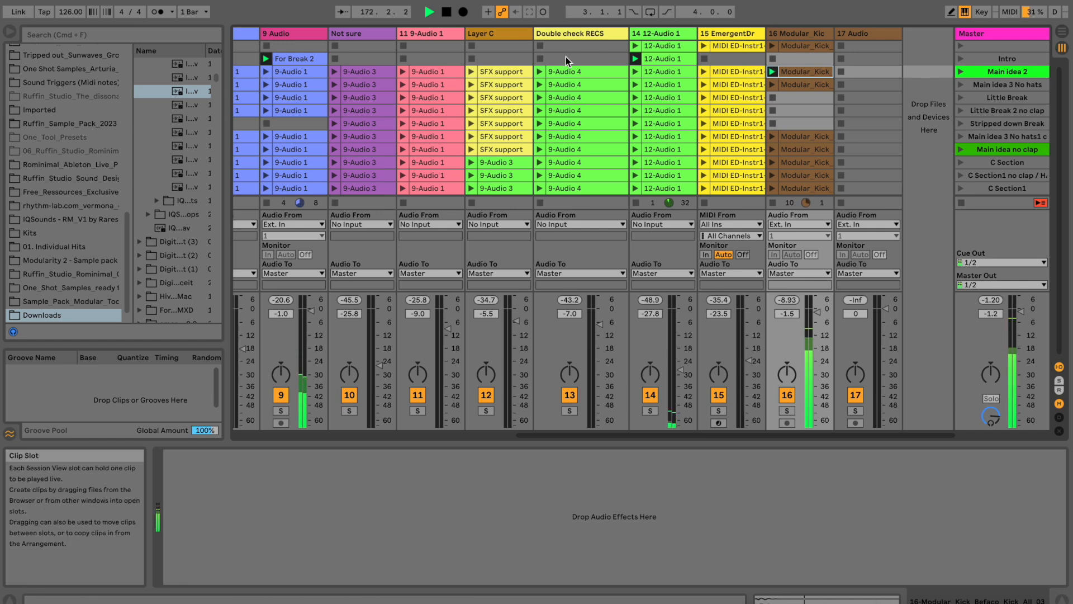
# Audition the "Main idea 2" row clips on the Not sure, 11 9-Audio 1 and Double check RECS tracks, stopping each one.
pyautogui.click(336, 72)
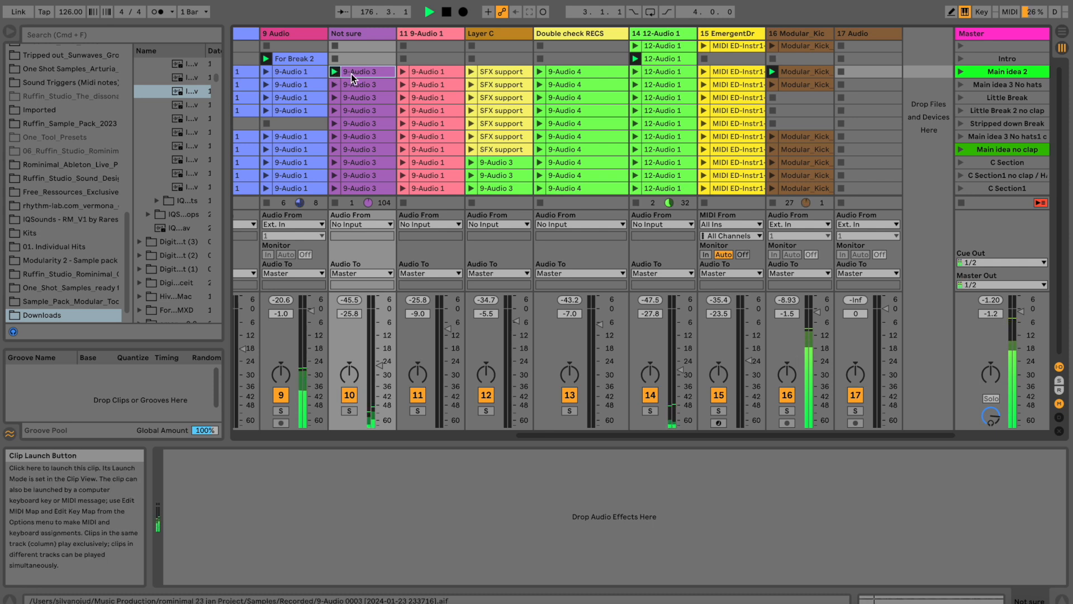
pyautogui.click(404, 71)
pyautogui.click(336, 203)
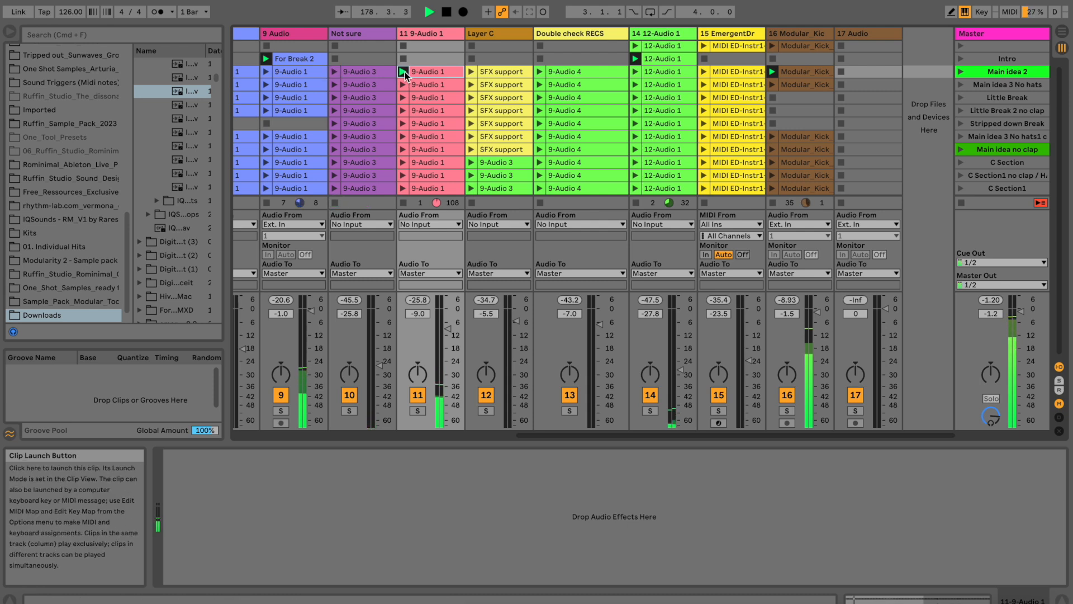
pyautogui.click(404, 201)
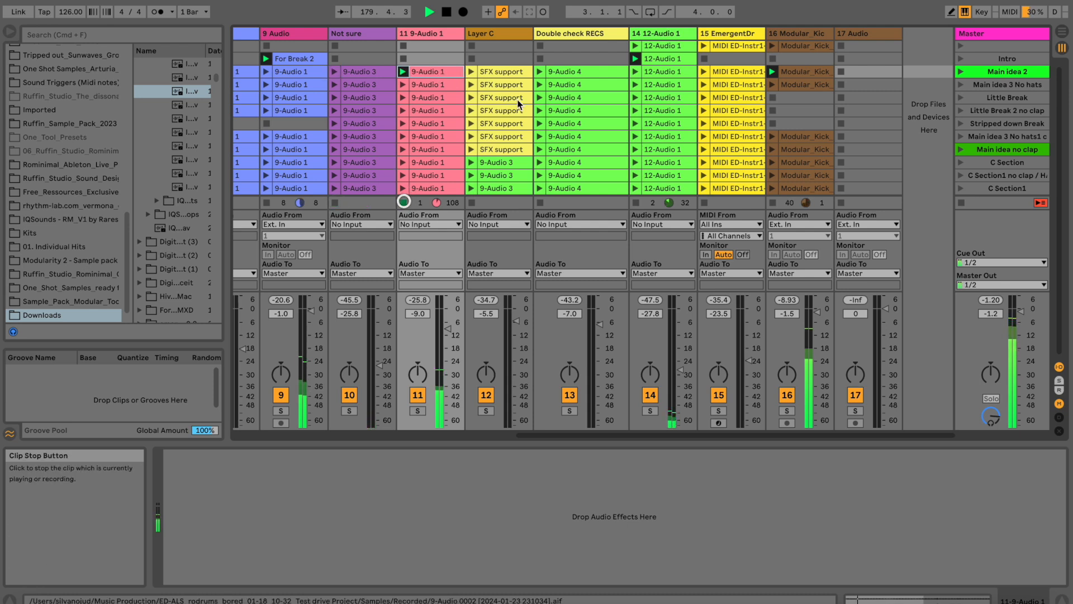
pyautogui.click(537, 73)
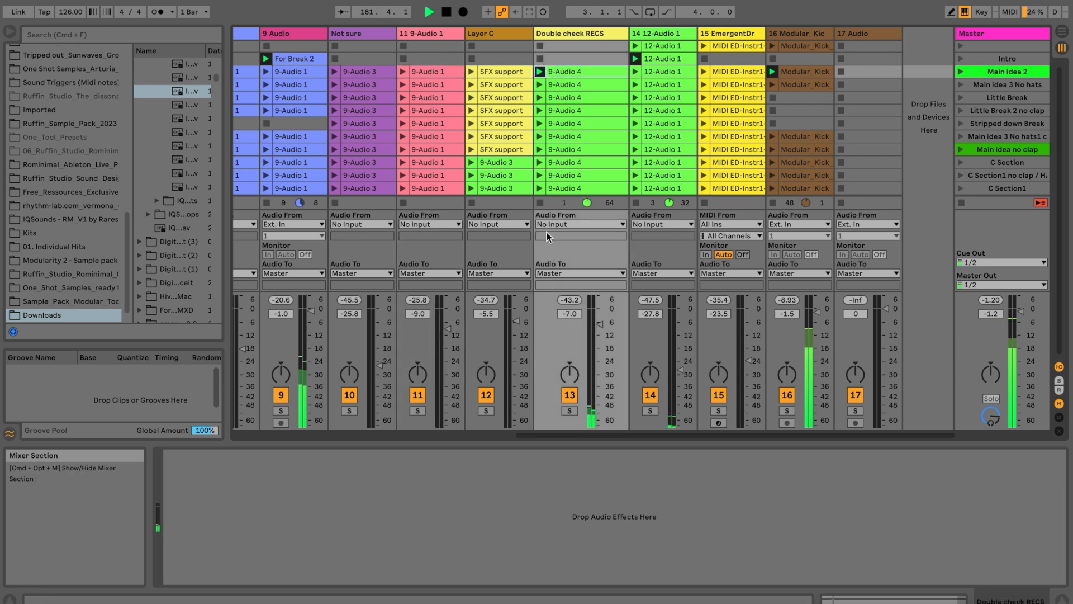
pyautogui.click(540, 203)
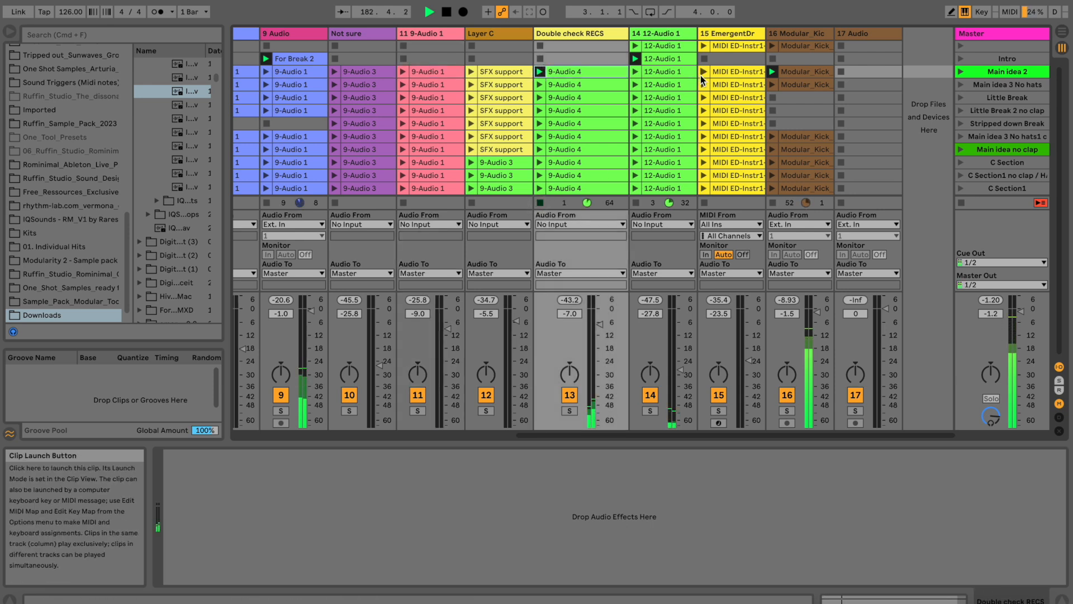
# Launch the "Main idea 2" row clip on the 15 EmergentDr track and capture the playing clips as a new scene.
pyautogui.click(703, 73)
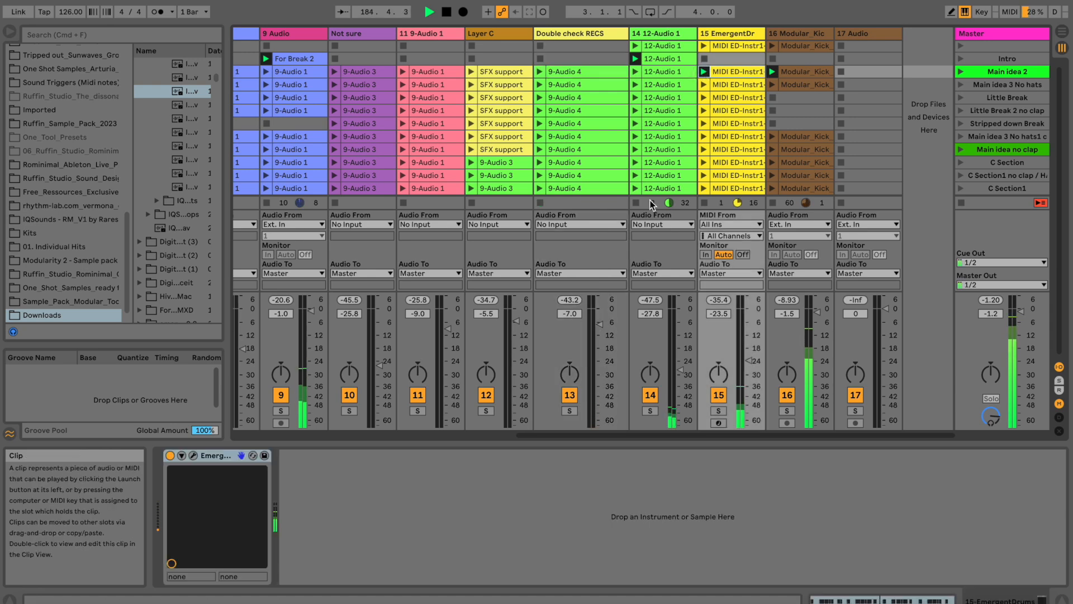
pyautogui.moveTo(540, 434); pyautogui.dragTo(273, 421)
pyautogui.hscroll(-5, 268, 420)
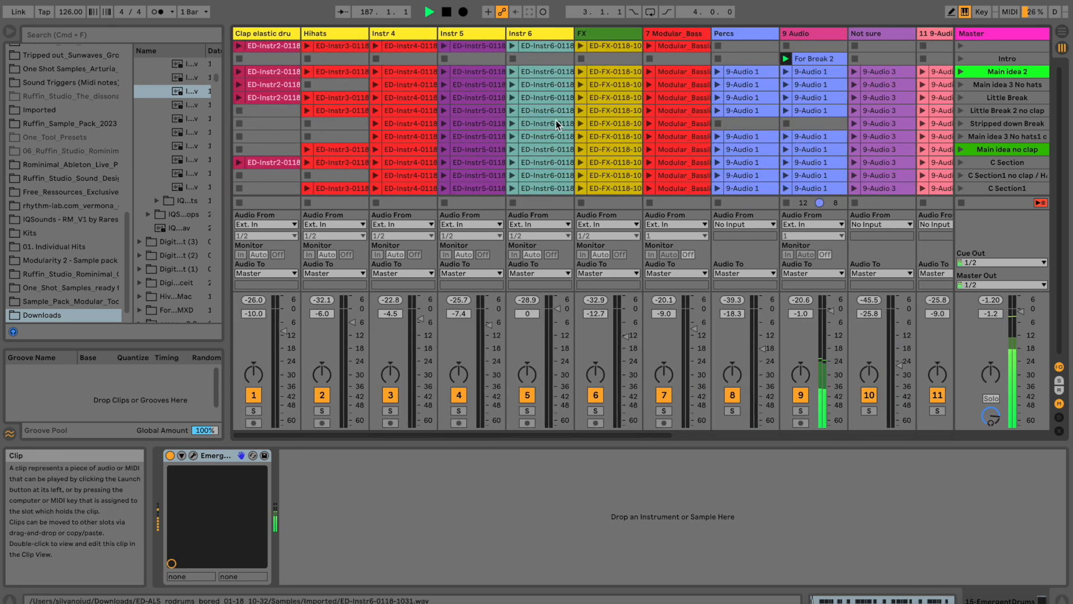
pyautogui.press('super+shift+i')
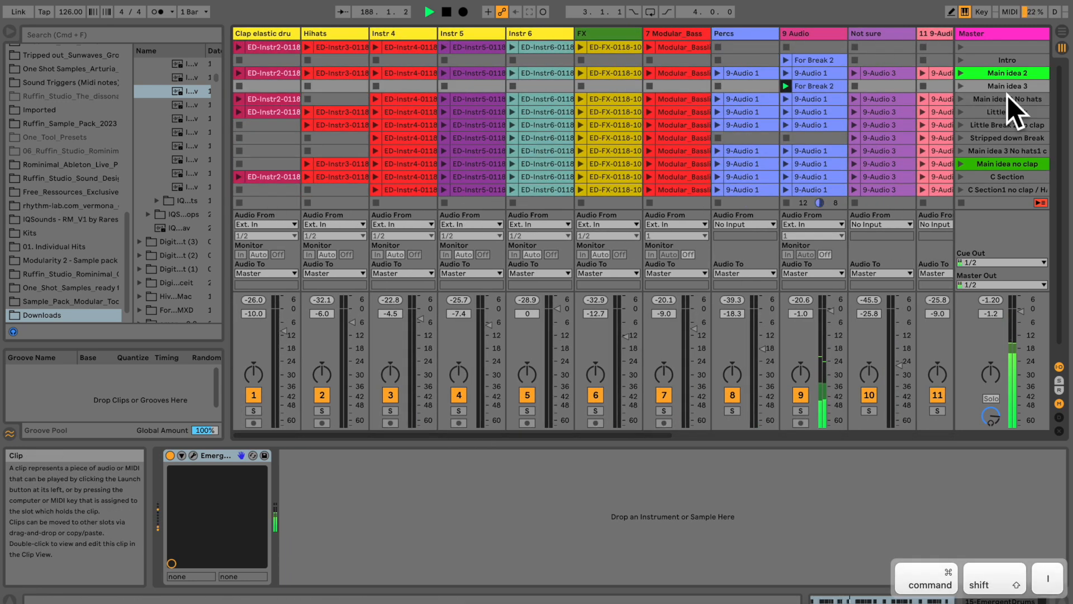
# Move the captured scene above "Main idea 2" and rename it "Intro 2".
pyautogui.moveTo(1008, 86); pyautogui.dragTo(1008, 69)
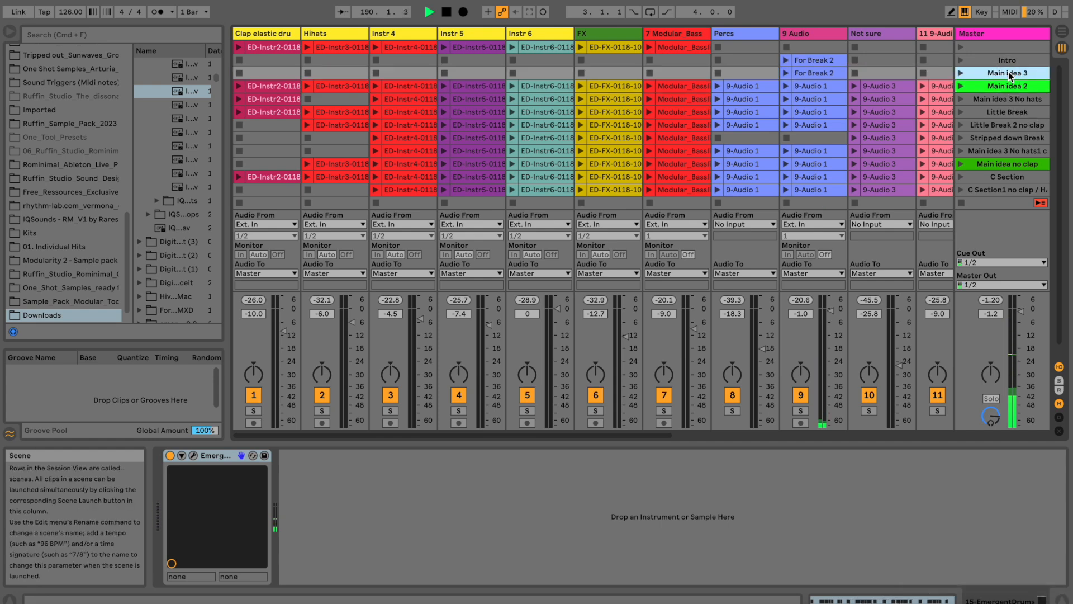
pyautogui.press('super+r')
pyautogui.write('Intro 2')
pyautogui.press('Return')
# Launch the scene "Intro", followed by "Intro 2", to compare the two.
pyautogui.press('Up')
pyautogui.press('Return')
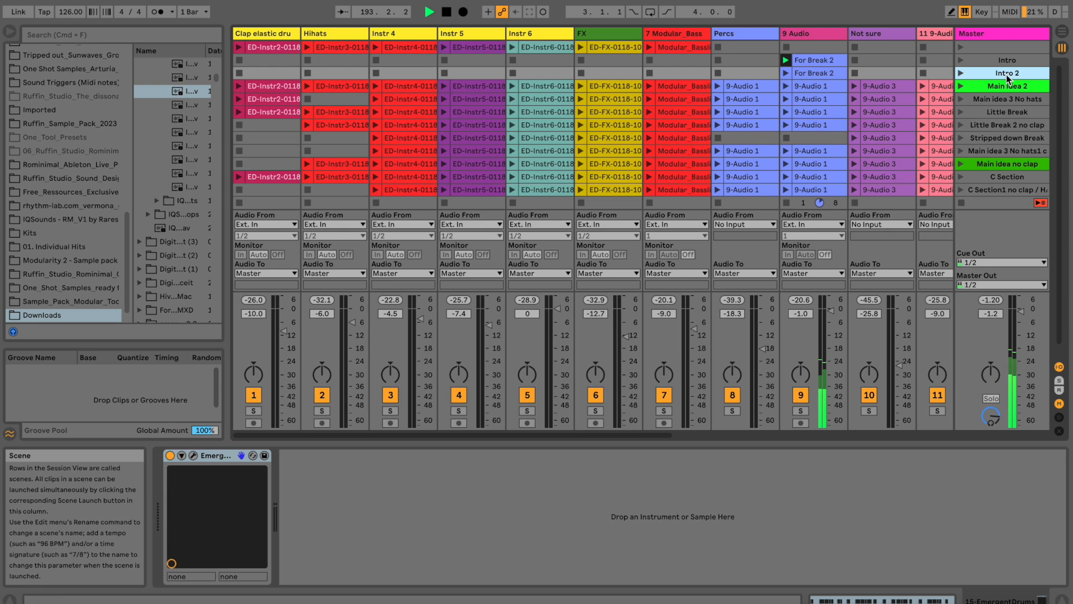
pyautogui.press('Return')
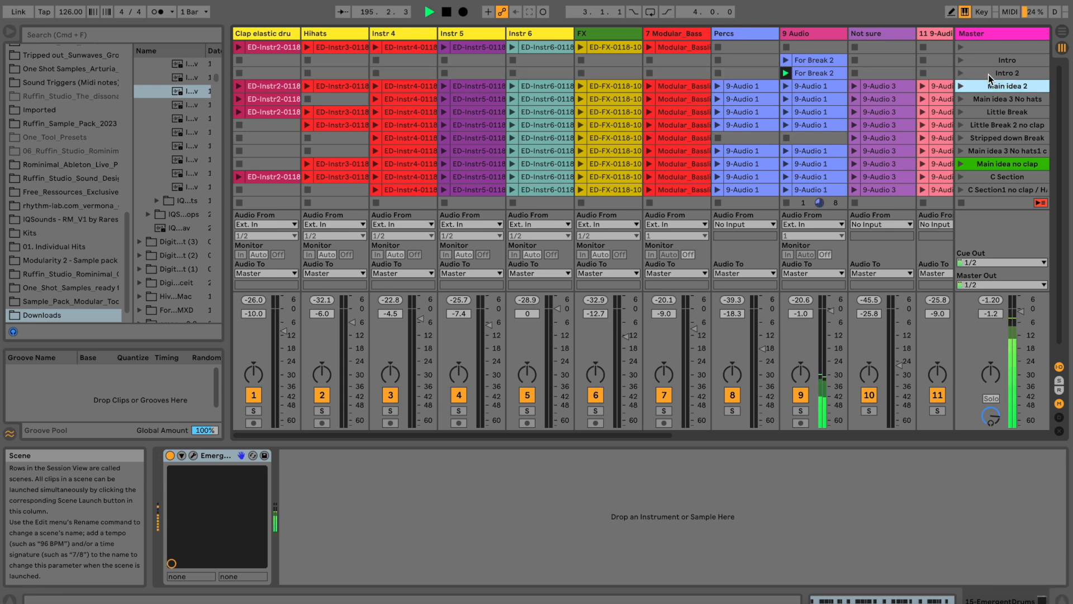
# Launch the "Main idea 2" row clip on the Clap elastic drums track and capture the playing clips as a new scene above "Main idea 2".
pyautogui.click(240, 86)
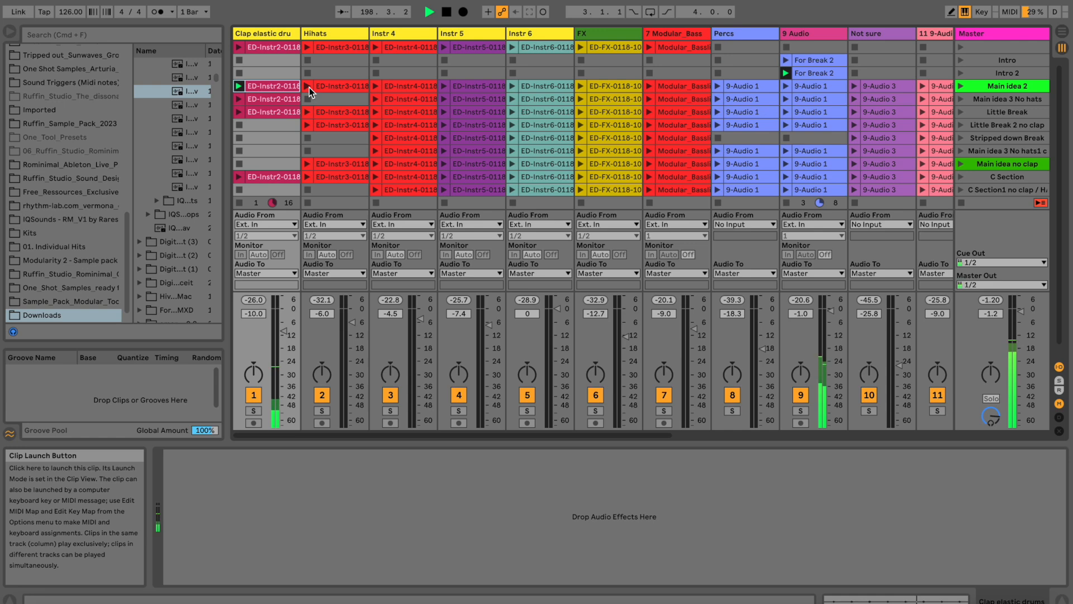
pyautogui.press('super+shift+i')
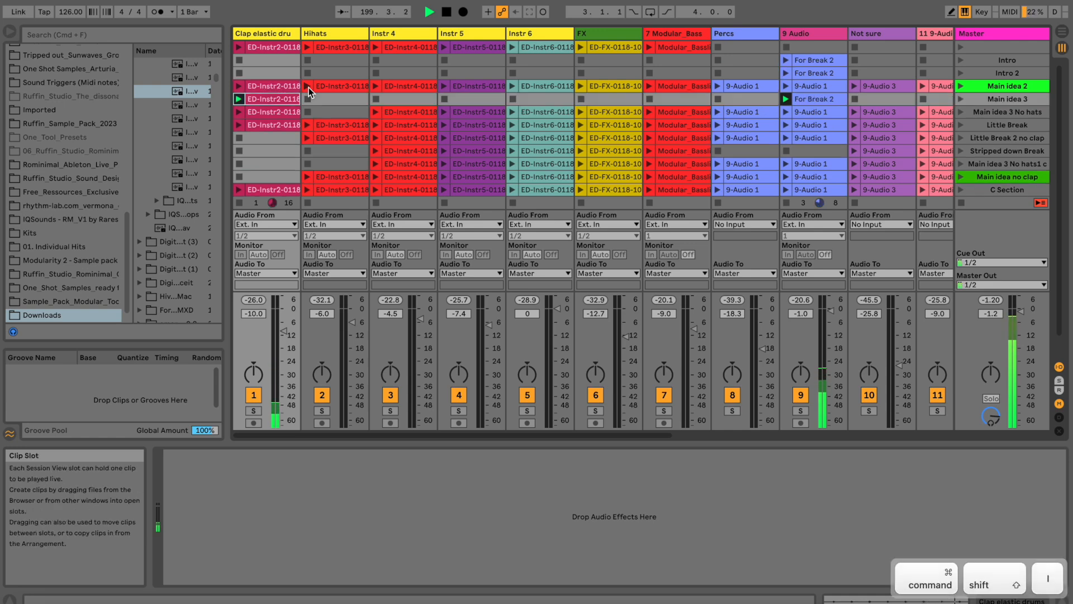
pyautogui.click(995, 95)
pyautogui.moveTo(995, 91); pyautogui.dragTo(995, 87)
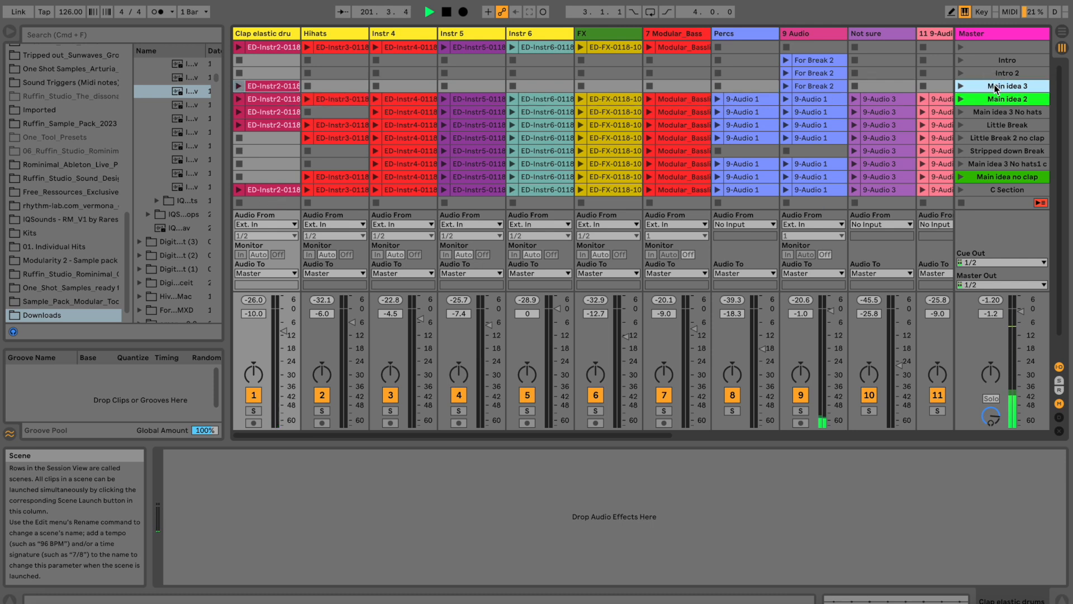
# Rename the captured scene "Intro 3" and launch it.
pyautogui.press('r')
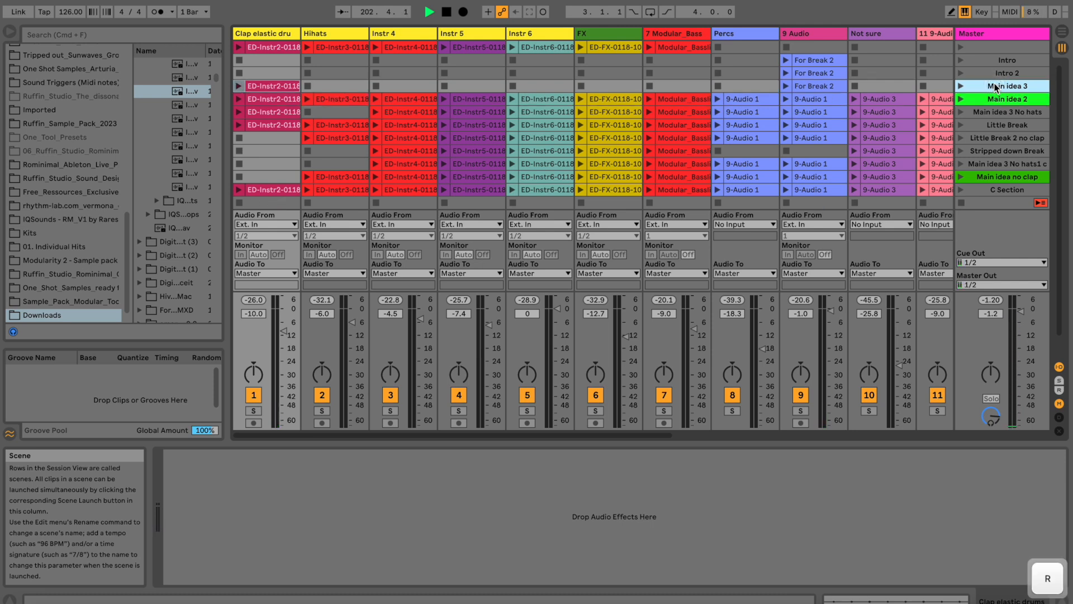
pyautogui.press('super+r')
pyautogui.write('Intro 3')
pyautogui.press('Return')
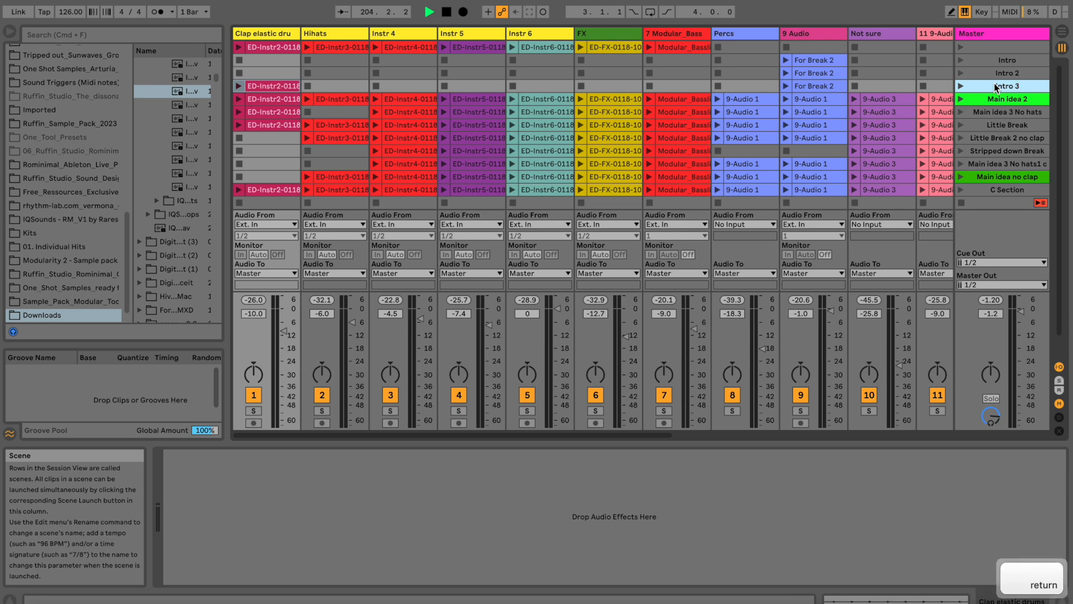
pyautogui.click(961, 87)
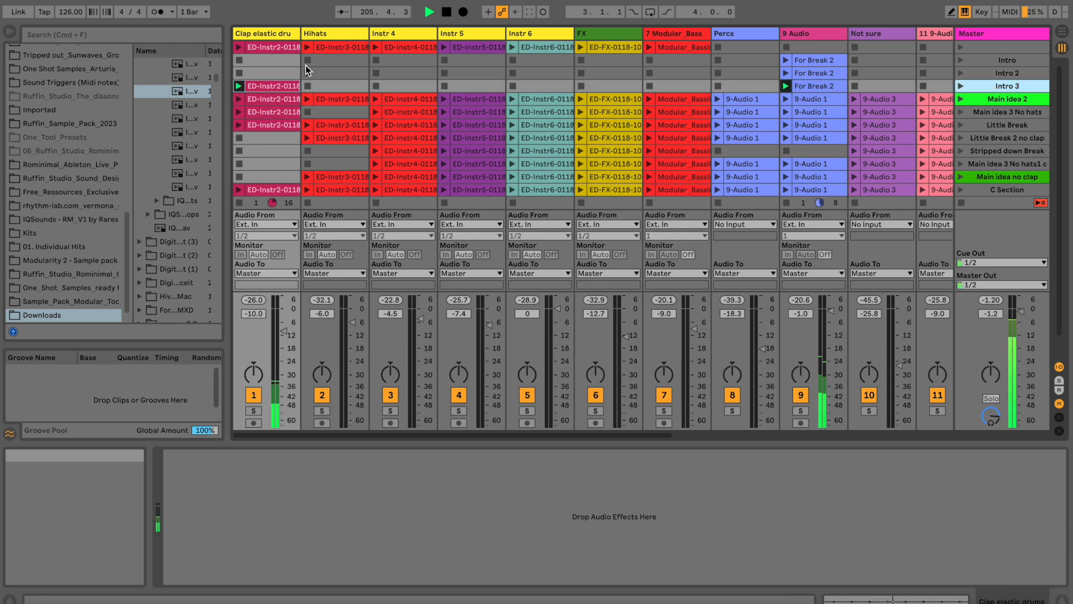
# Launch the "Main idea 2" row clip on the Hihats track and capture the playing clips as a new scene below "Intro 3".
pyautogui.click(306, 99)
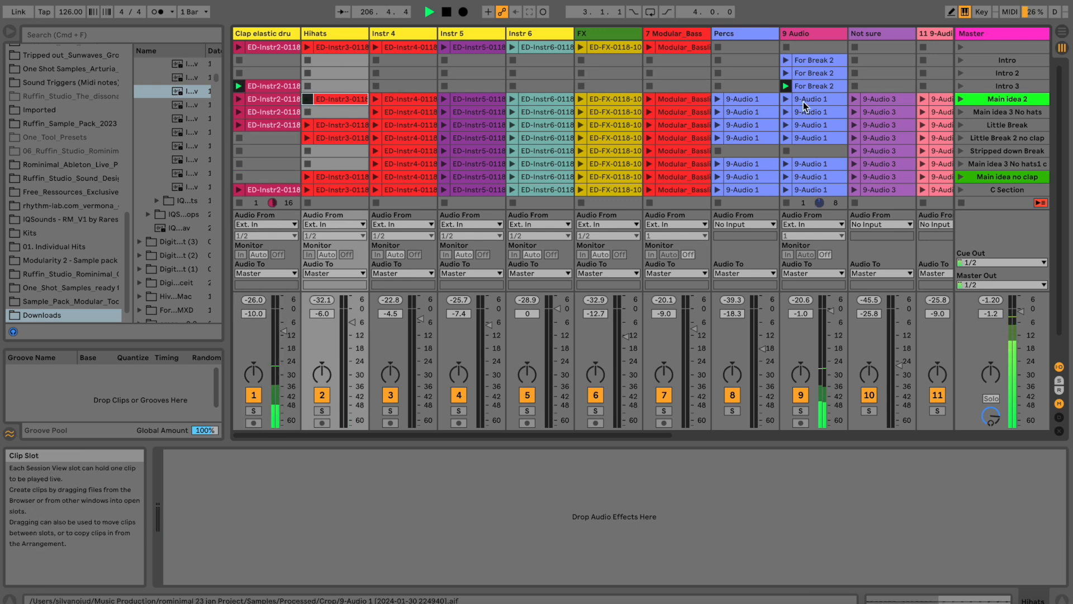
pyautogui.click(988, 85)
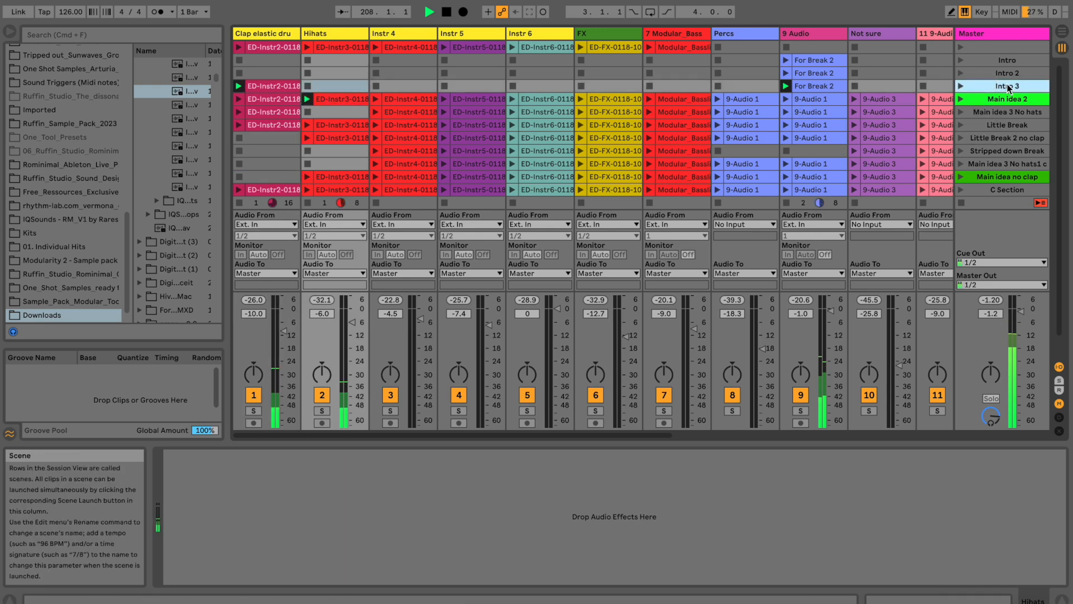
pyautogui.press('super+shift+i')
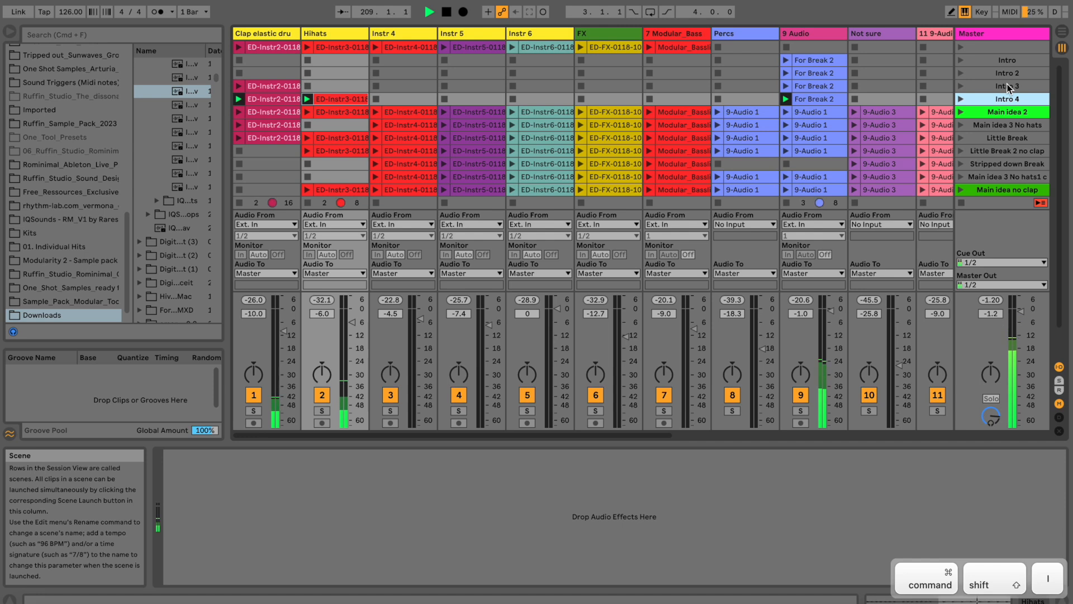
# Audition the progression by launching the scenes "Intro 4", "Intro", "Intro 2", "Intro 4" again and "Main idea 2" in turn.
pyautogui.press('Return')
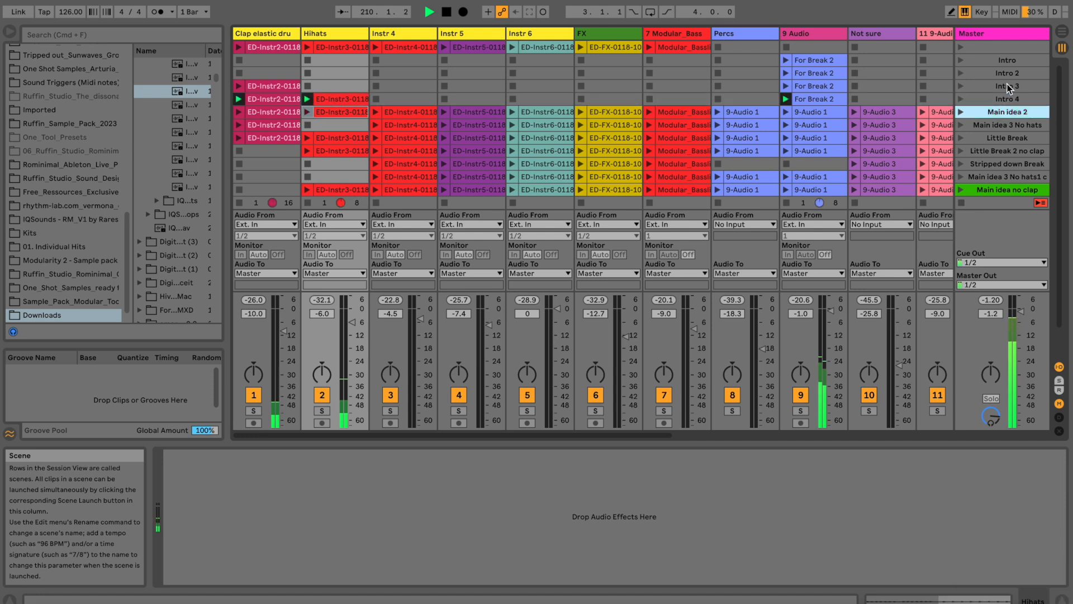
pyautogui.press('Up')
pyautogui.press('Up')
pyautogui.press('Up')
pyautogui.press('Up')
pyautogui.press('Return')
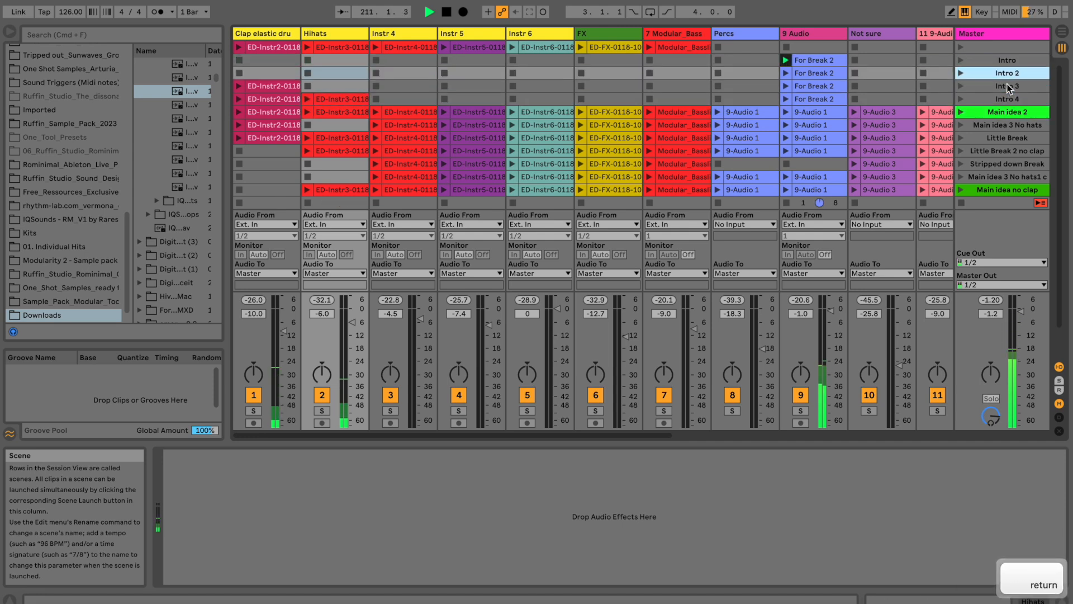
pyautogui.press('Return')
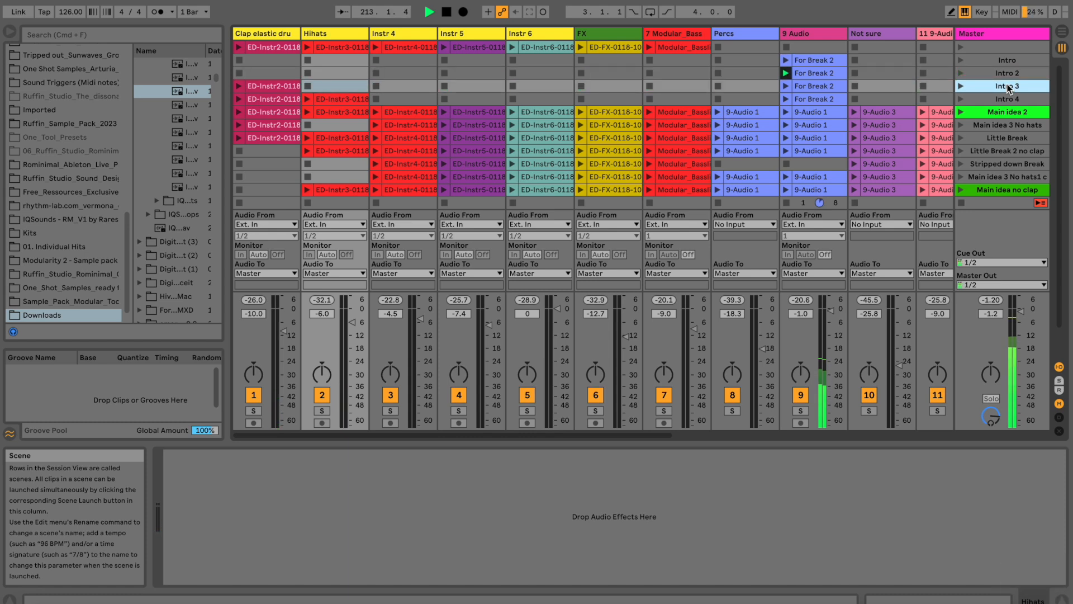
pyautogui.press('Down')
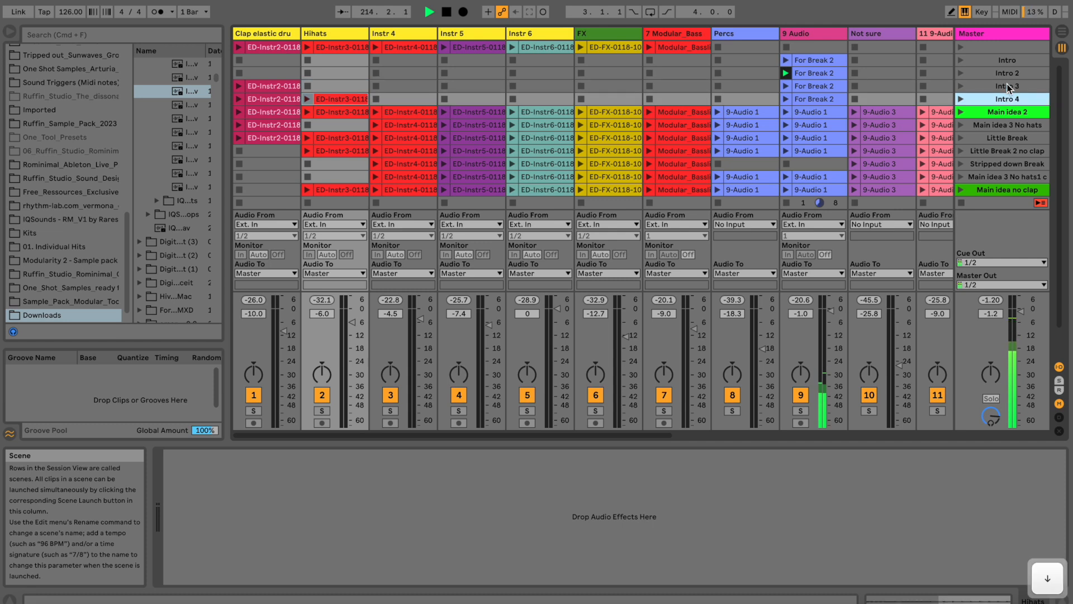
pyautogui.press('Return')
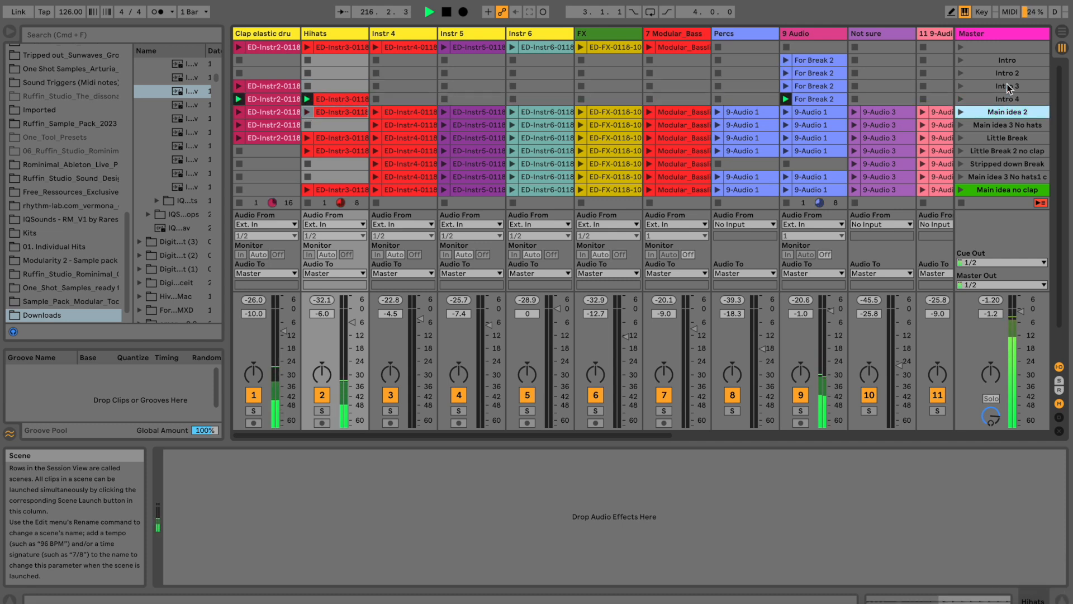
pyautogui.press('Return')
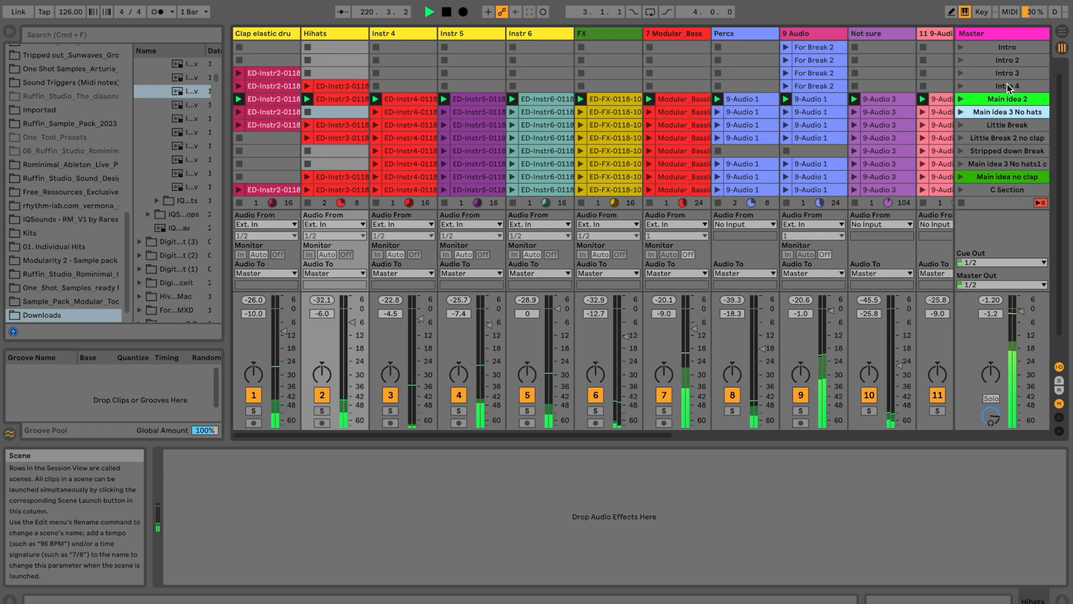
# Relaunch the scene "Intro 4" and add the "Main idea 2" row clip on the 7 Modular_Bass track to it.
pyautogui.press('Up')
pyautogui.press('Return')
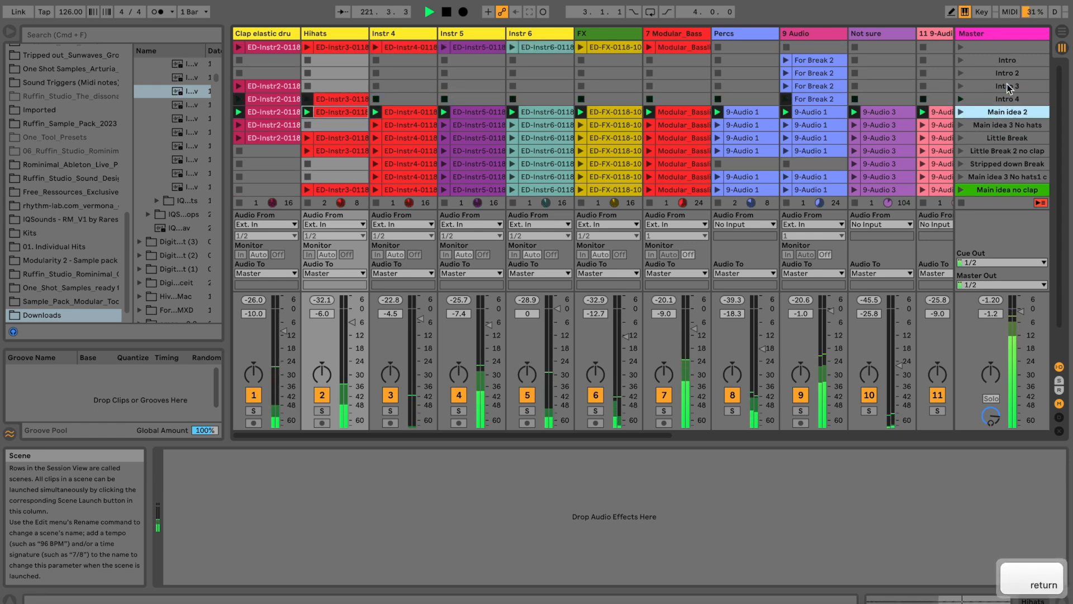
pyautogui.click(652, 112)
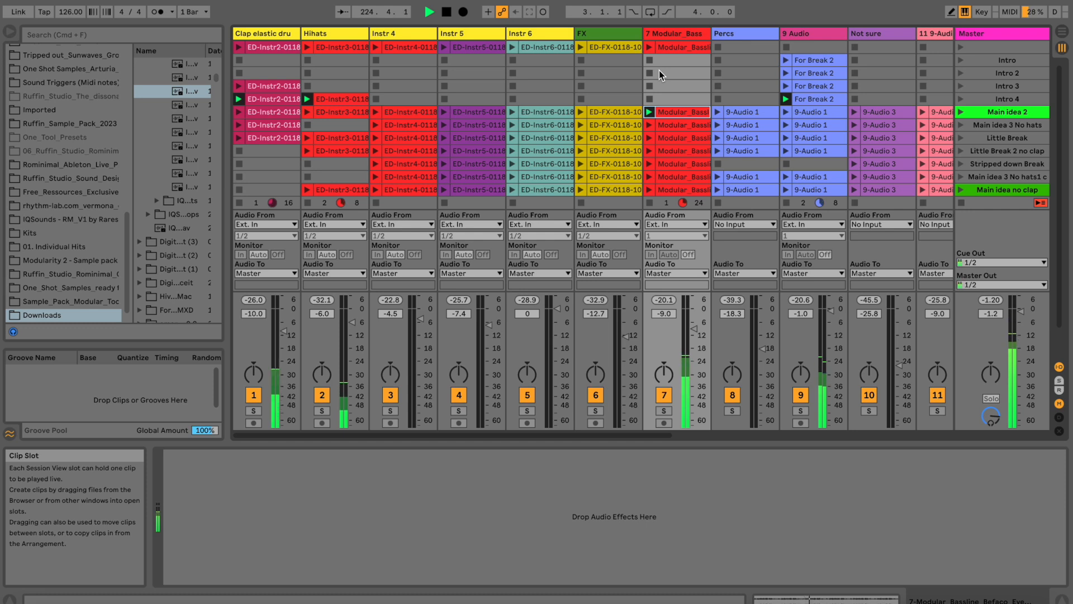
pyautogui.press('super+shift+i')
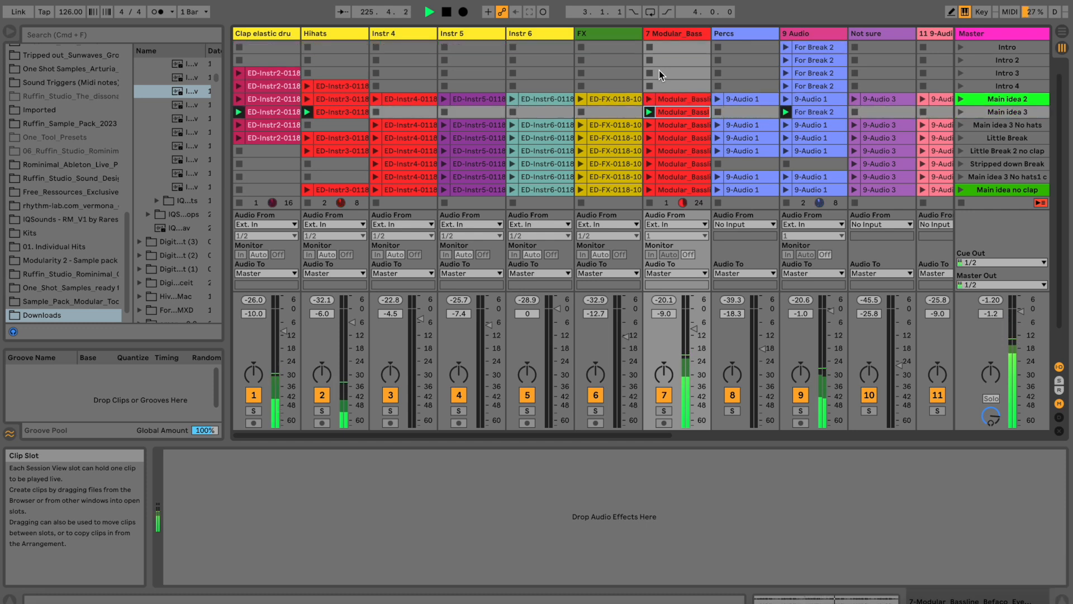
pyautogui.press('super+z')
pyautogui.press('Up')
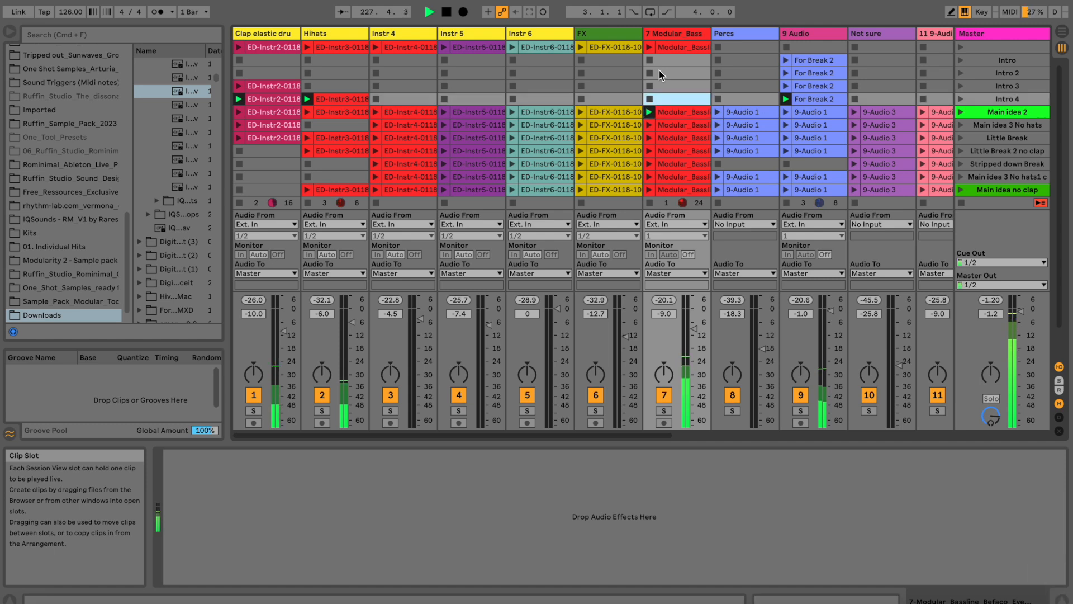
# Capture the playing clips as a new scene directly below "Intro 4" and relaunch "Intro 4".
pyautogui.click(989, 98)
pyautogui.press('super+shift+i')
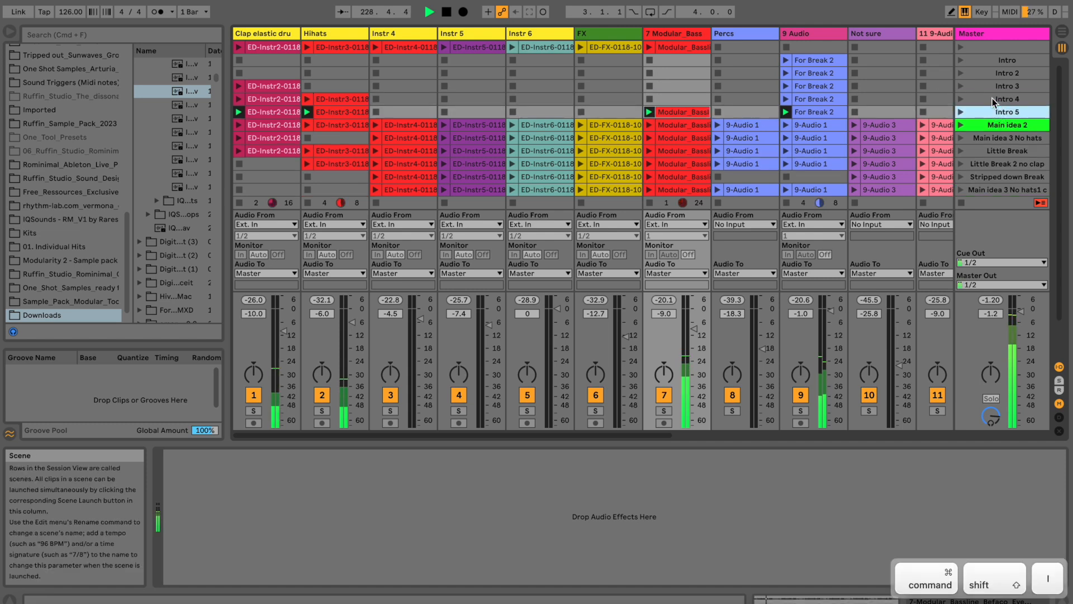
pyautogui.press('Return')
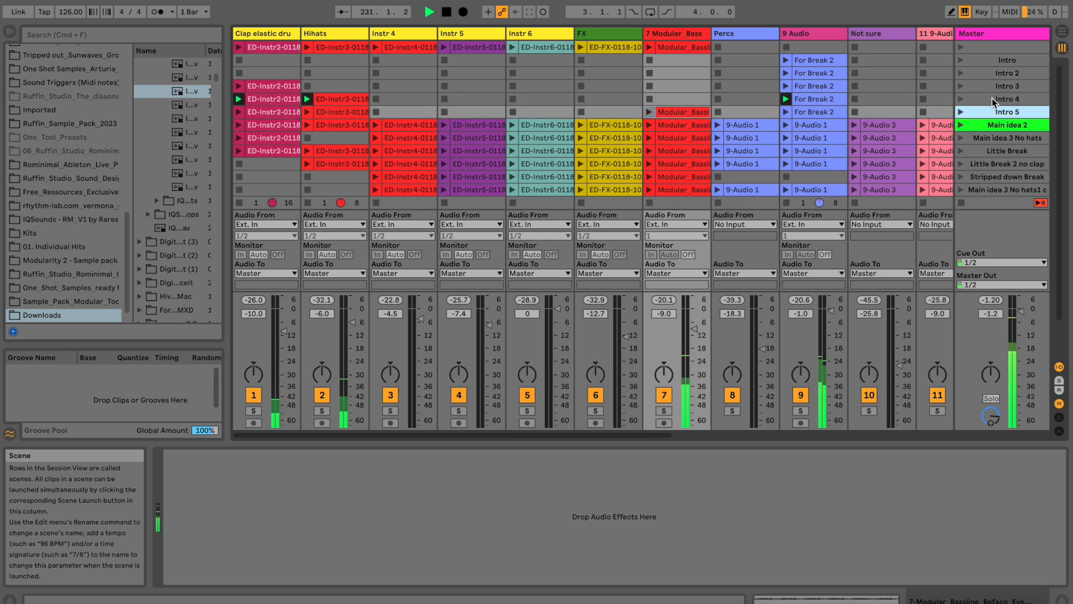
# Stop playback and colour the scenes "Intro" through "Intro 5" turquoise.
pyautogui.press('Up')
pyautogui.press('Up')
pyautogui.press('Up')
pyautogui.press('space')
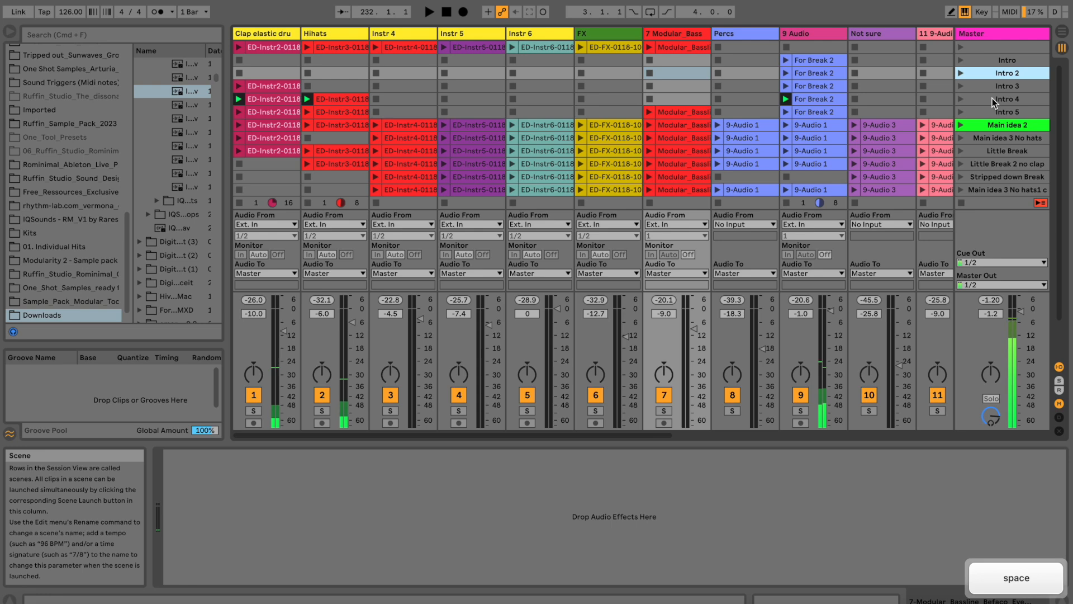
pyautogui.press('Up')
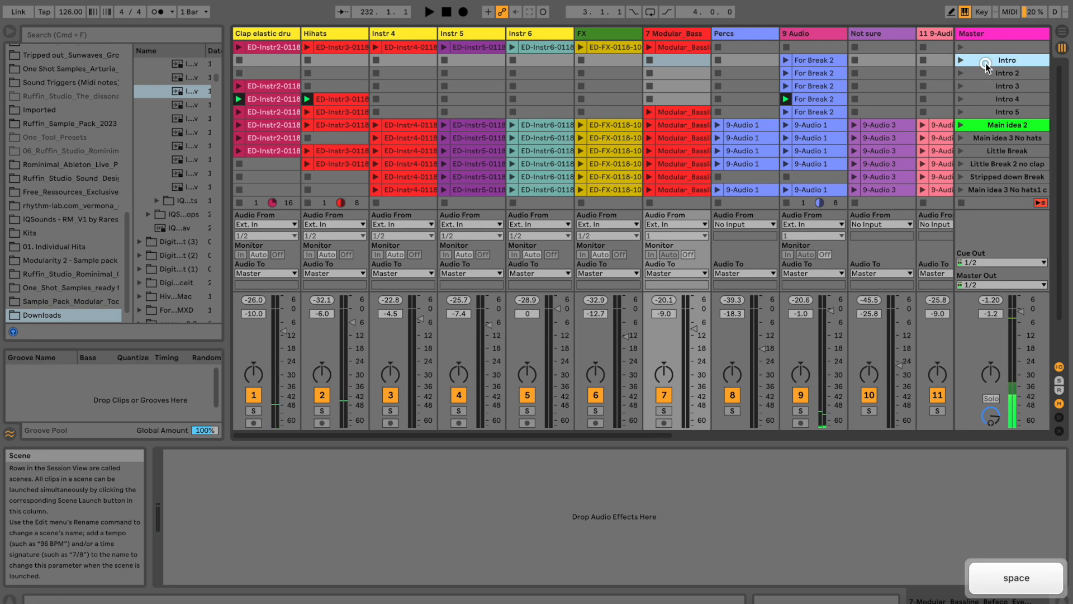
pyautogui.keyDown('shift'); pyautogui.click(995, 111); pyautogui.keyUp('shift')
pyautogui.rightClick(994, 101)
pyautogui.click(910, 242)
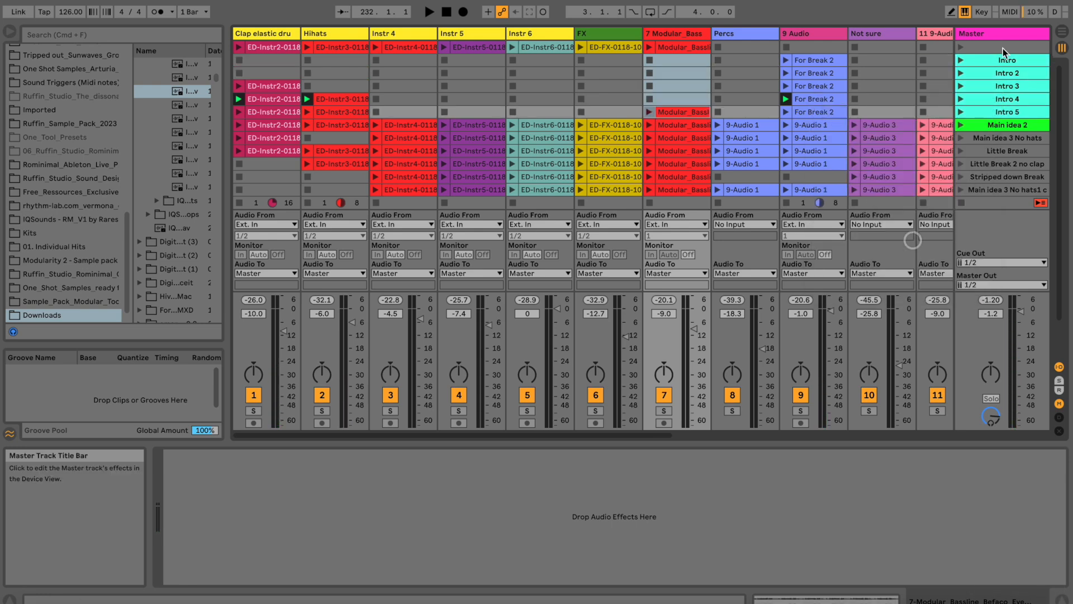
pyautogui.click(1004, 125)
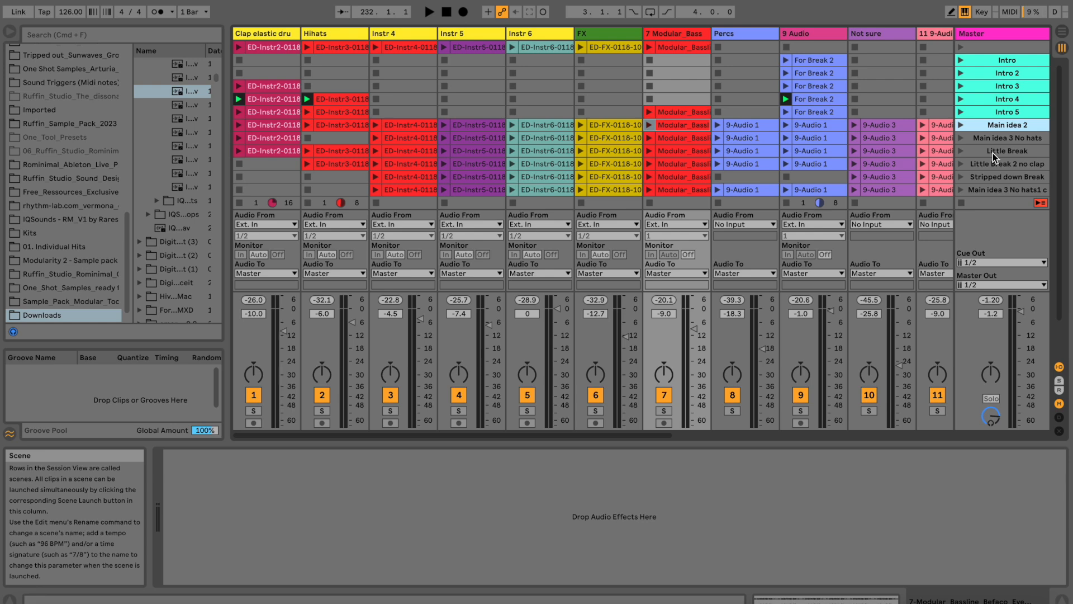
# Examine the empty timeline in Arrangement View zoomed out to about 225 bars, and return to Session View.
pyautogui.press('Tab')
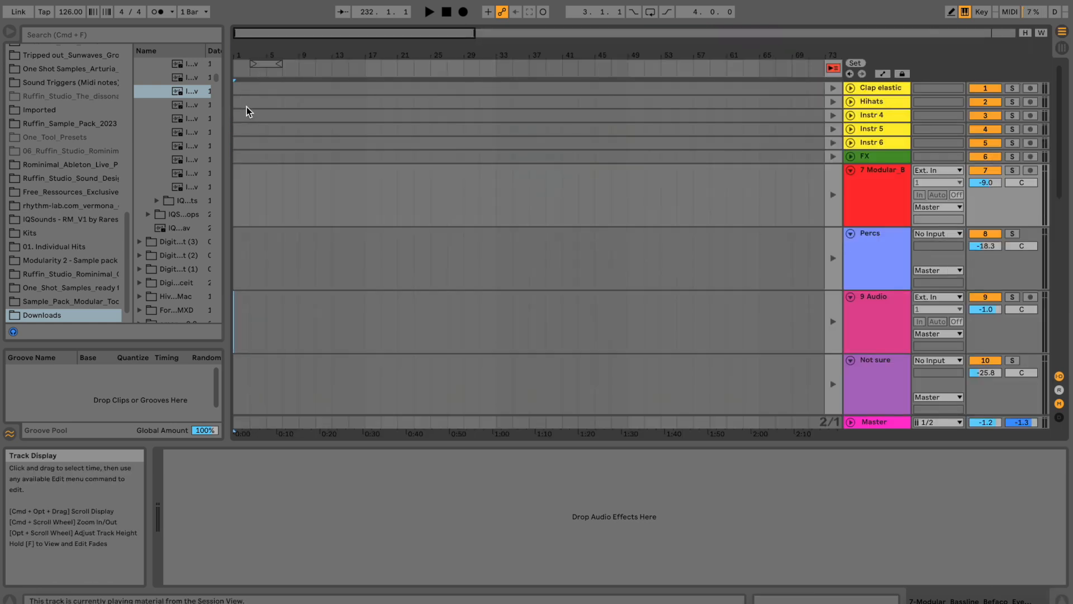
pyautogui.moveTo(518, 49); pyautogui.dragTo(326, 52)
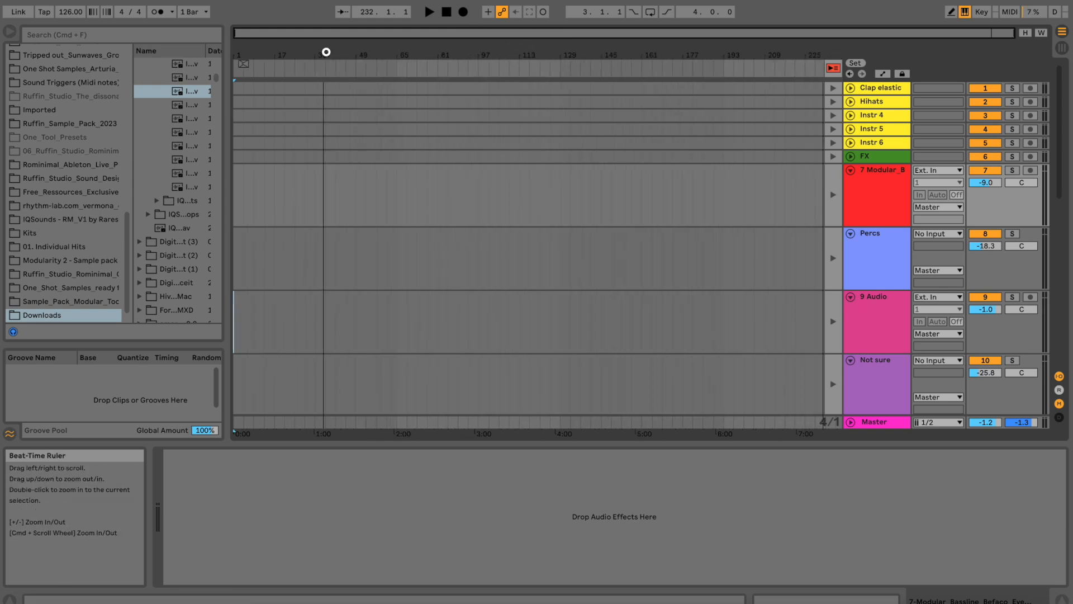
pyautogui.click(332, 51)
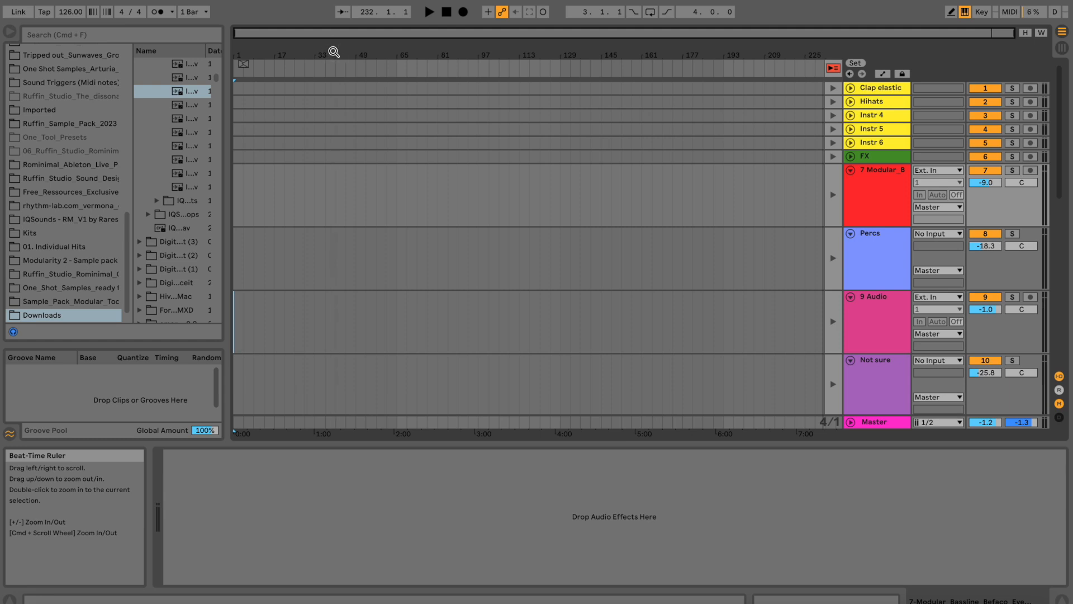
pyautogui.click(334, 52)
pyautogui.press('Tab')
pyautogui.press('Tab')
pyautogui.press('Tab')
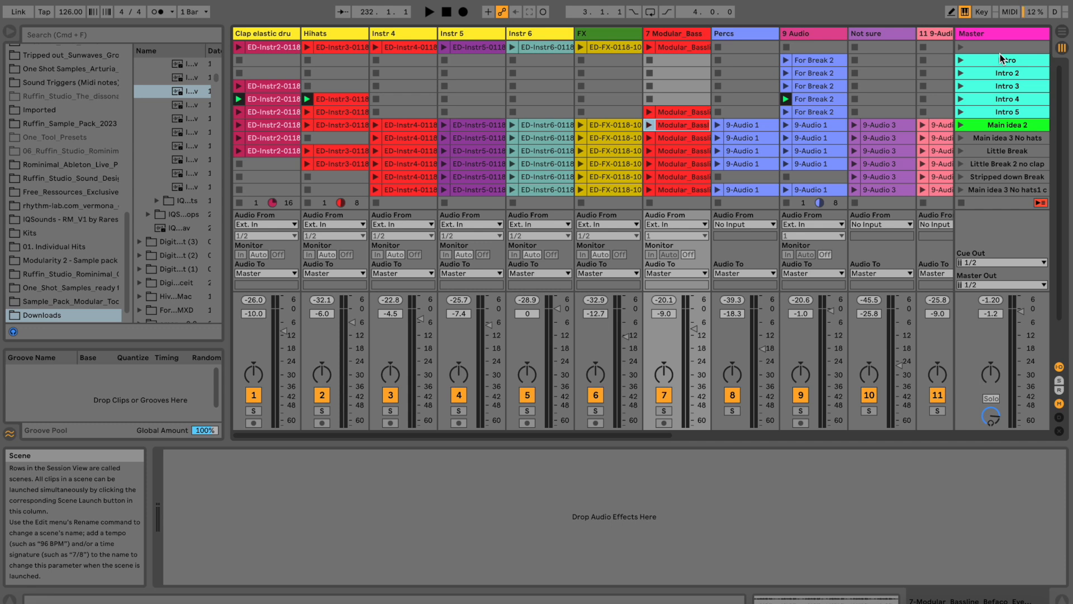
pyautogui.press('Up')
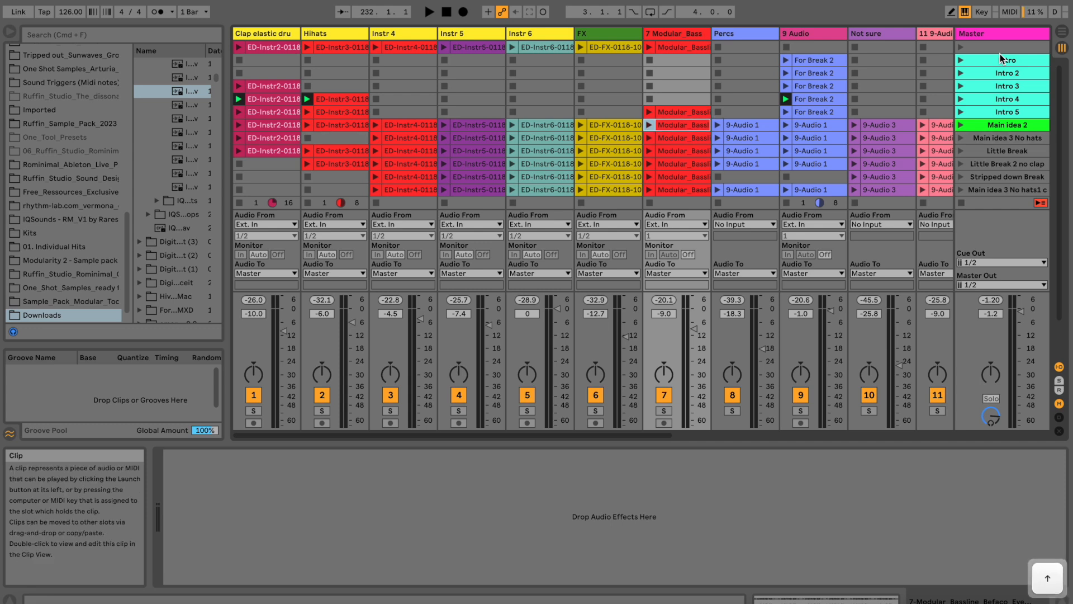
pyautogui.press('Up')
pyautogui.press('Up')
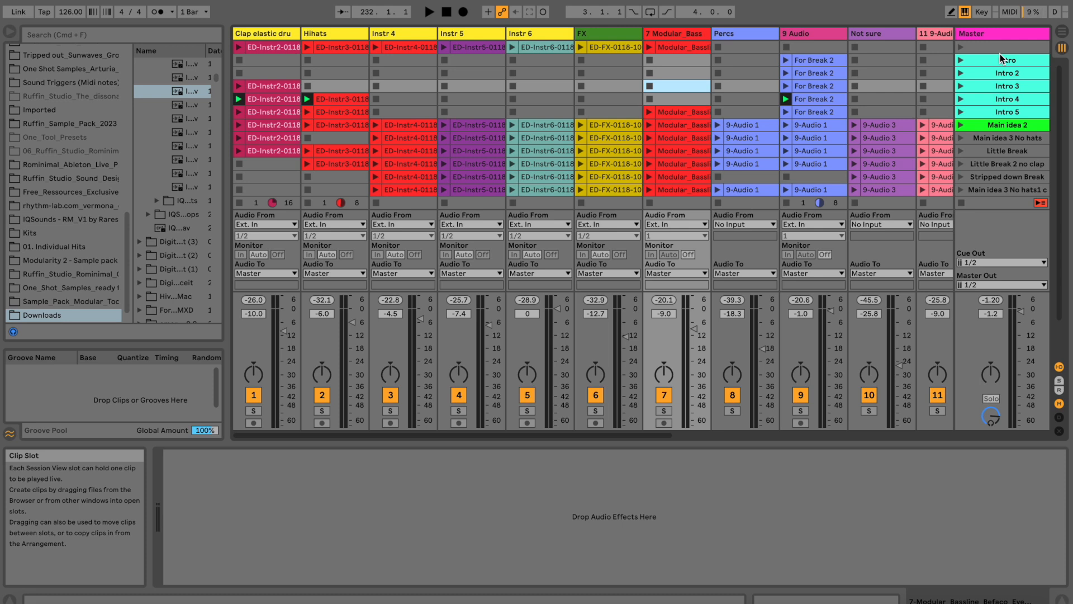
pyautogui.press('Up')
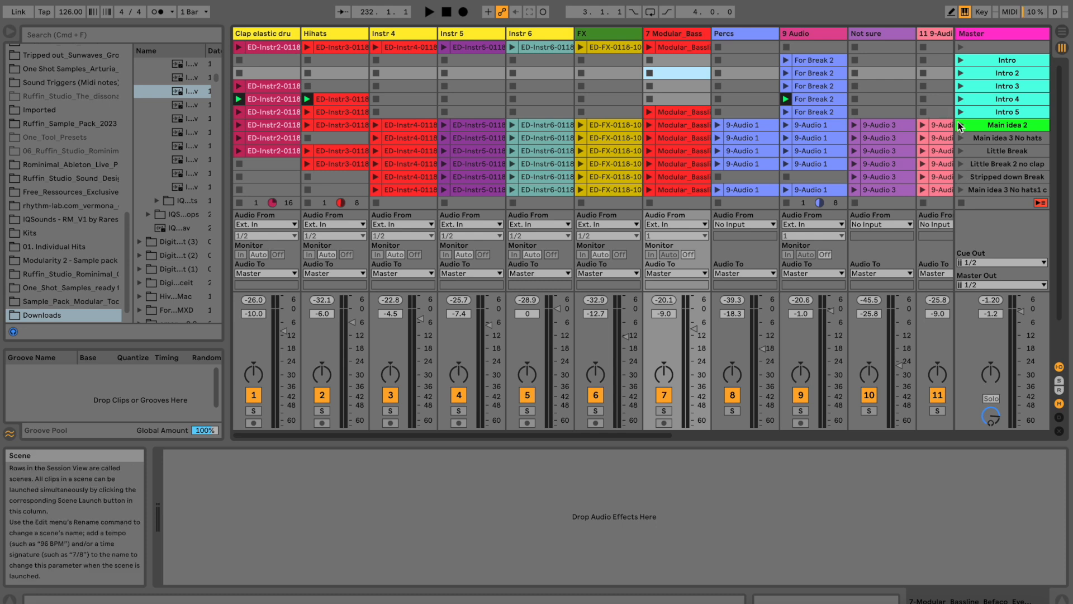
# Try recording into the arrangement, reset the transport to the song start and launch the scene "Intro".
pyautogui.click(466, 13)
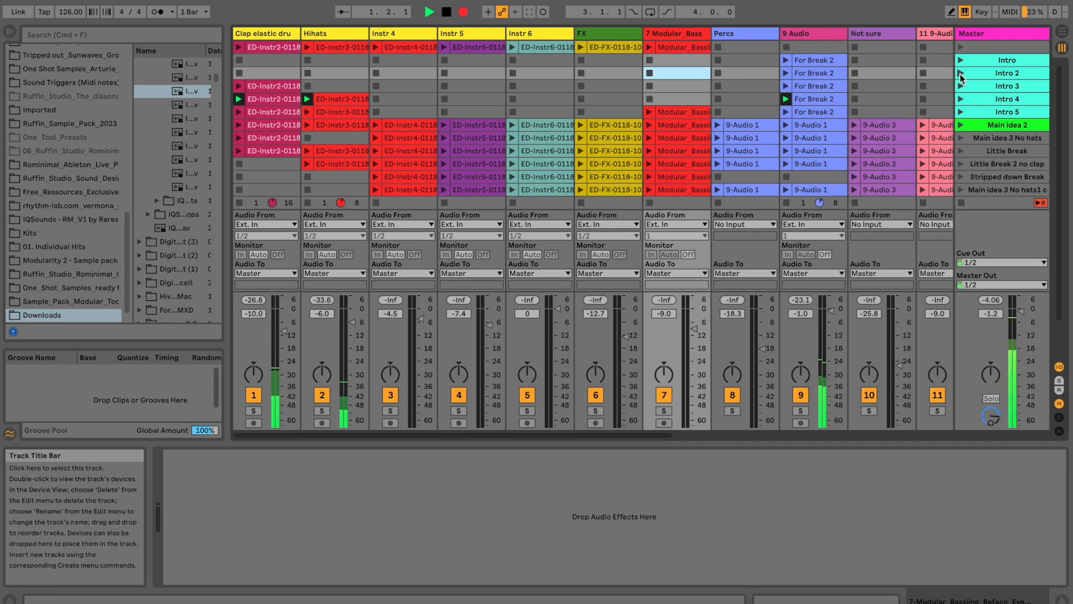
pyautogui.doubleClick(448, 13)
pyautogui.click(971, 60)
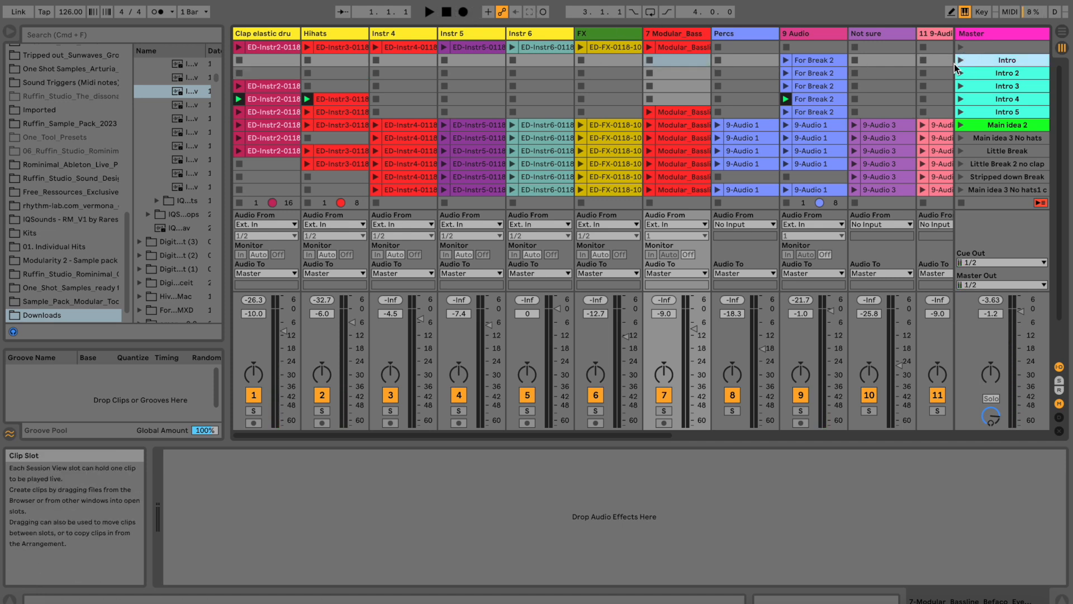
pyautogui.click(961, 60)
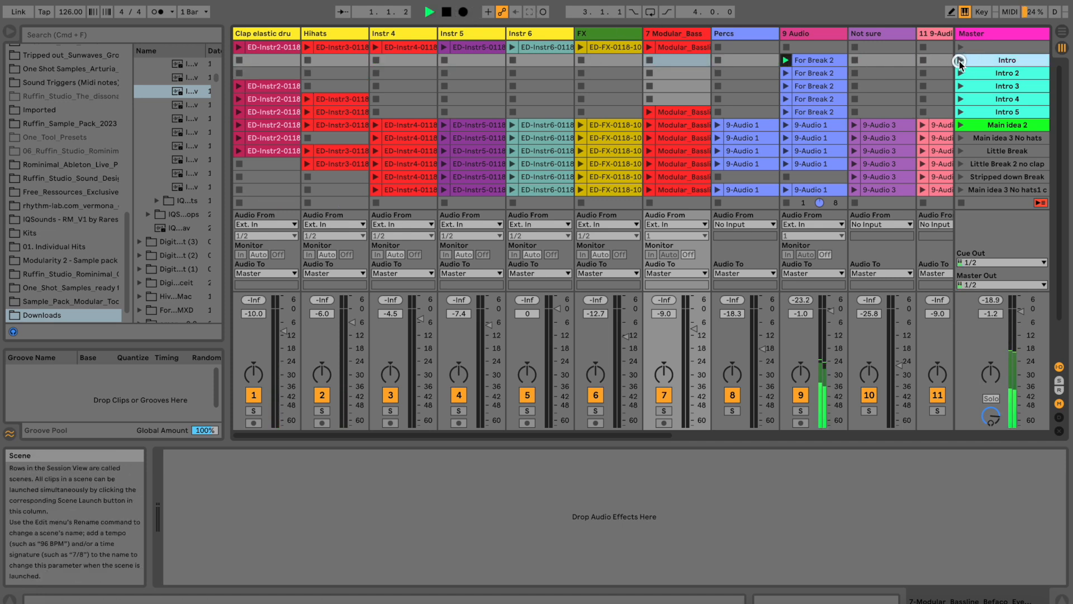
# Enable arrangement recording while "Intro" plays, check the recording in Arrangement View and return to Session View.
pyautogui.click(463, 14)
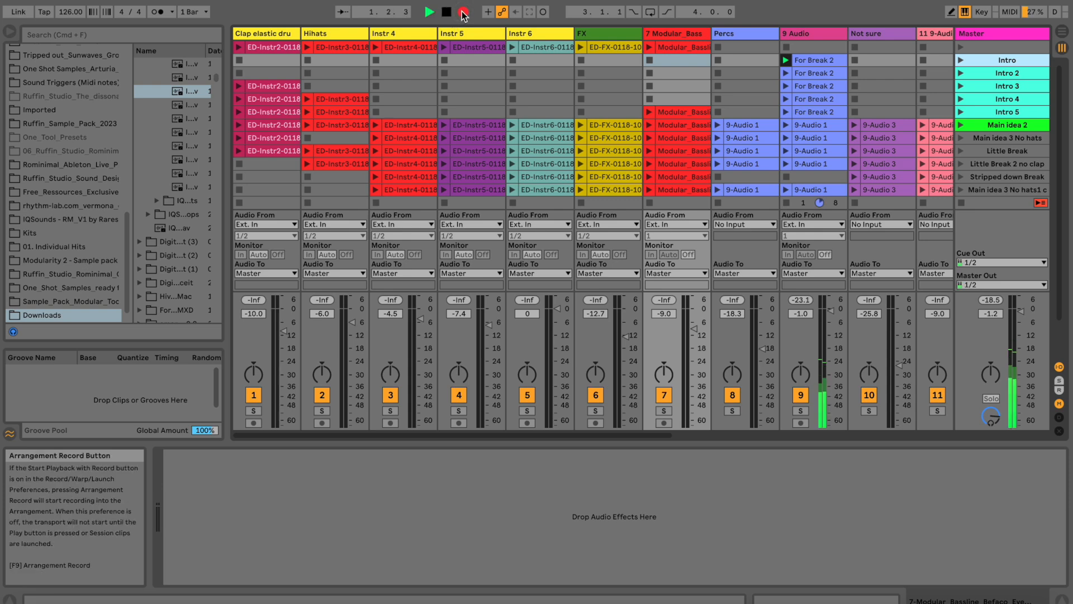
pyautogui.press('Tab')
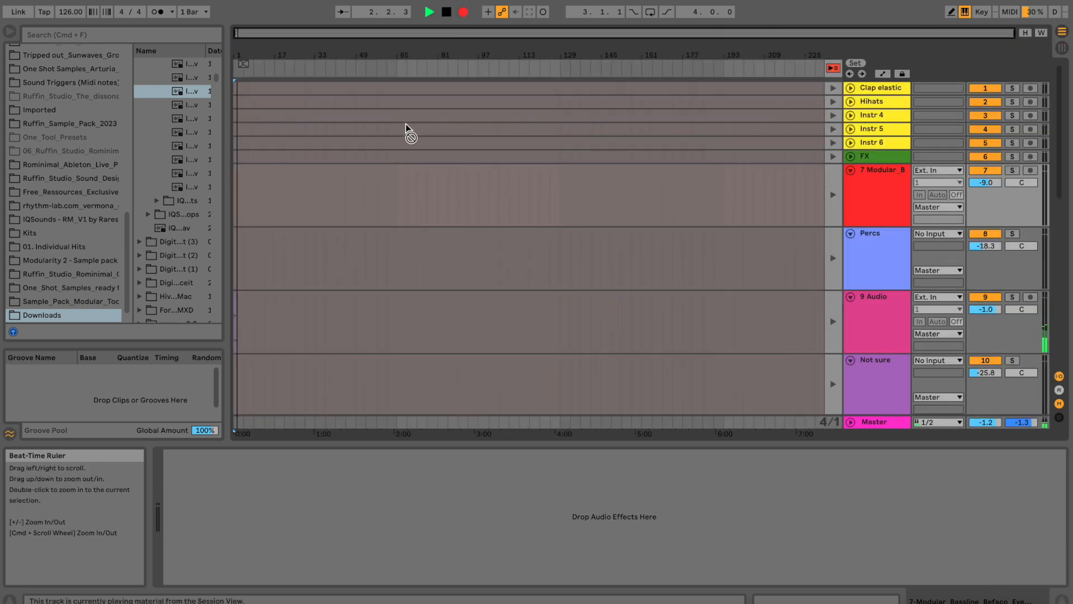
pyautogui.scroll(-6, 408, 132)
pyautogui.scroll(3, 408, 132)
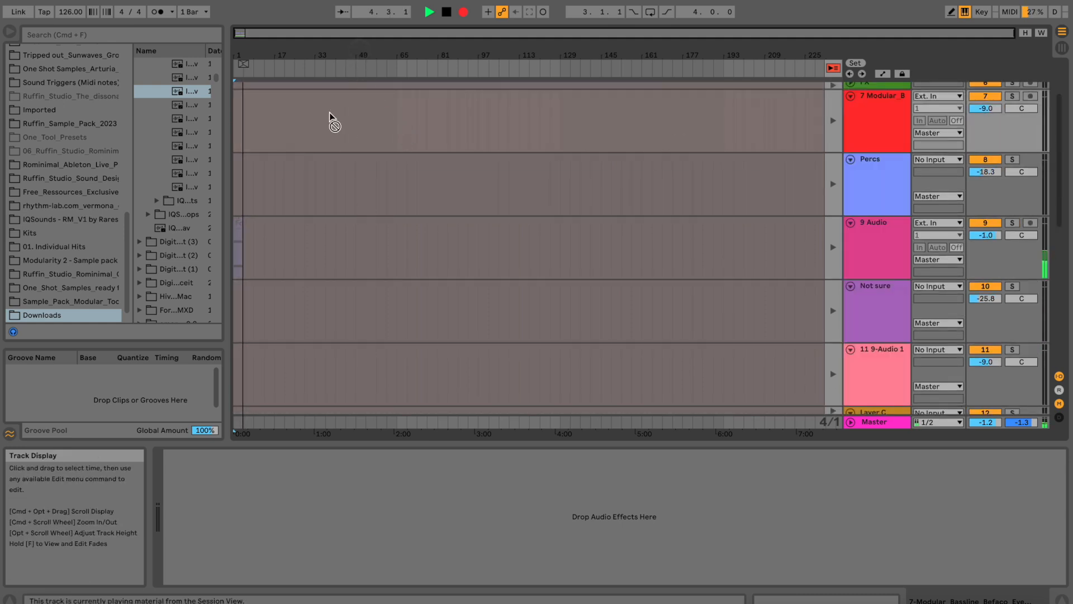
pyautogui.press('Tab')
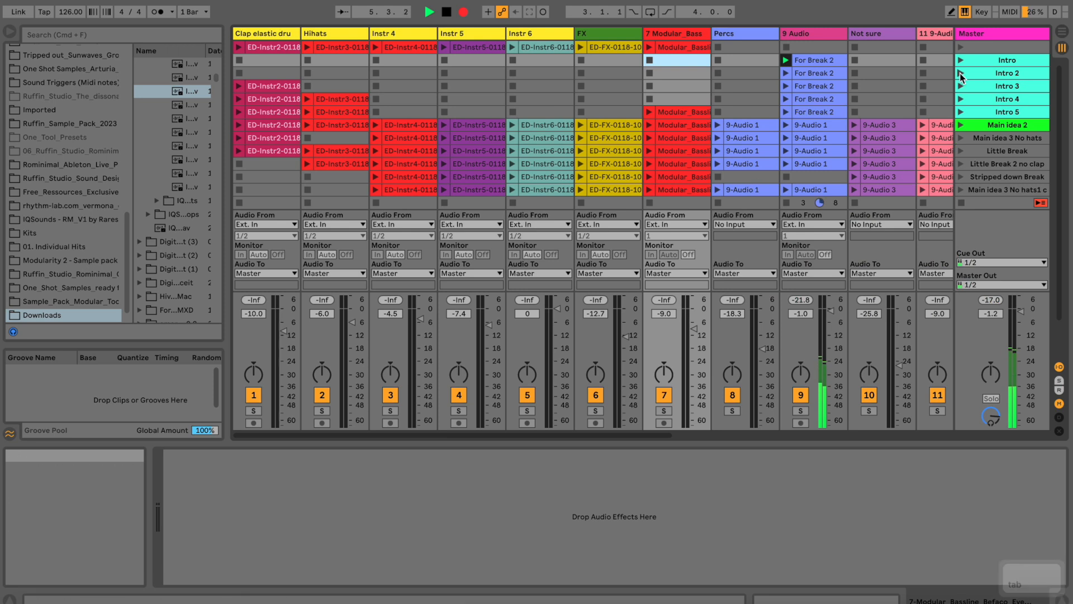
# Launch the scenes "Intro 2", "Intro 3" and "Intro 5" one after another while recording into the arrangement.
pyautogui.click(998, 74)
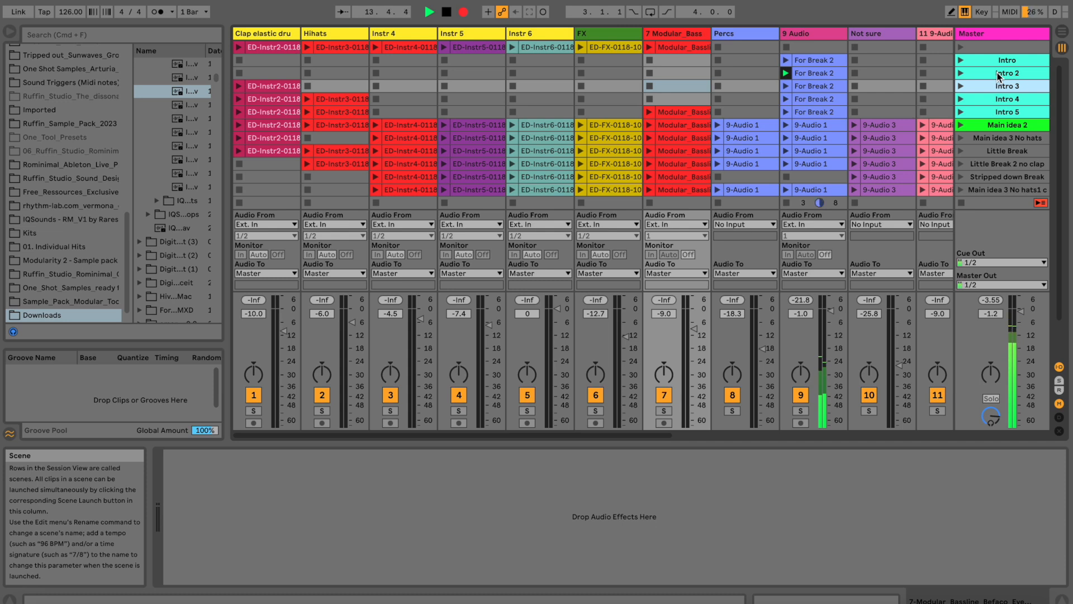
pyautogui.press('Return')
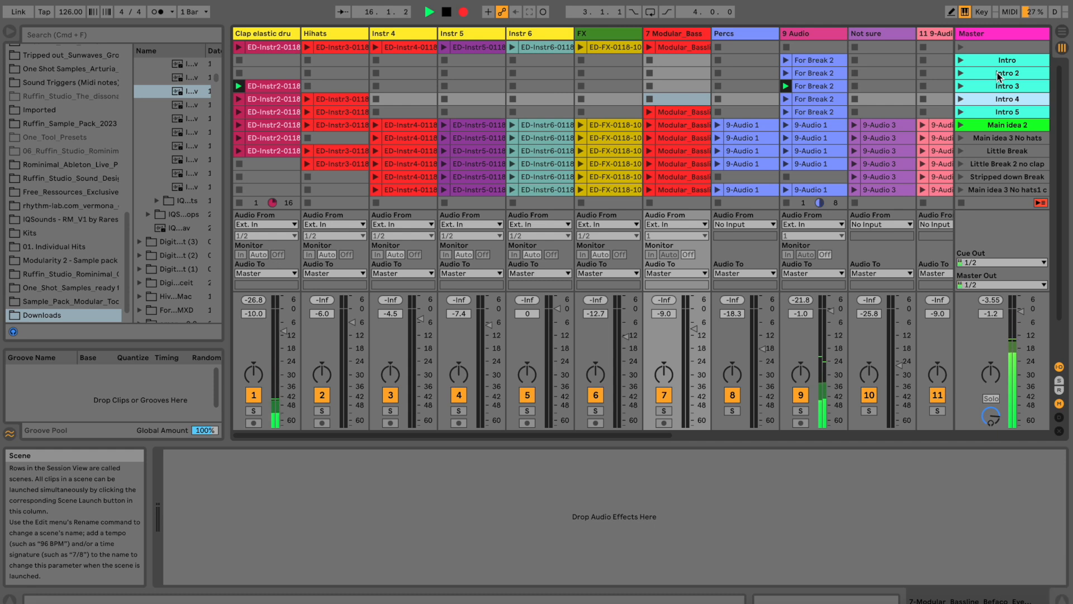
pyautogui.press('Down')
pyautogui.press('Return')
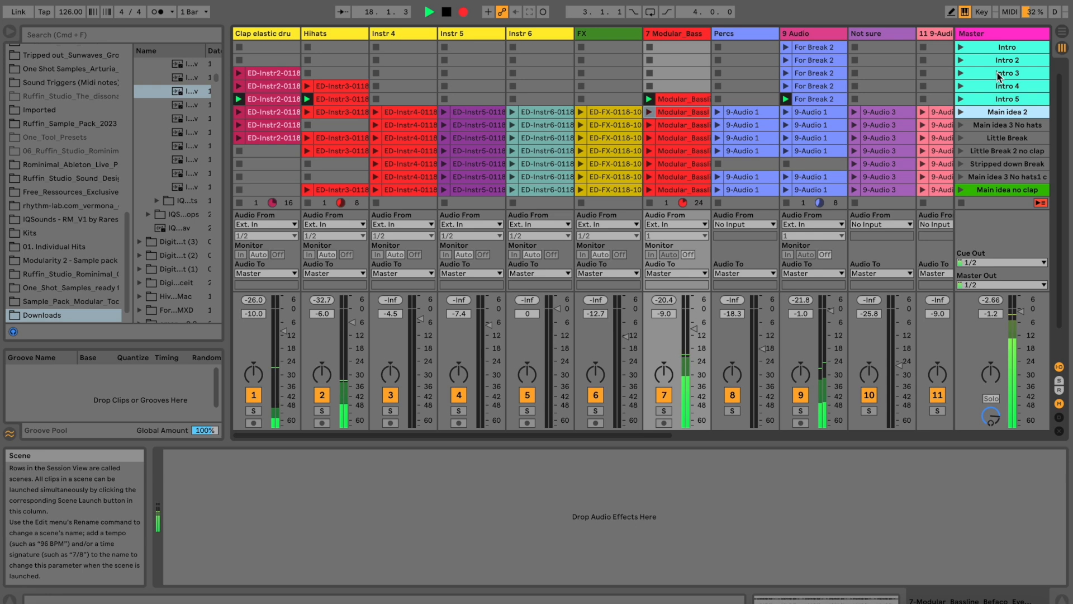
# Add the note "bassline fade in bar 17" below "SFX" in the Master track's NTPD2 Lite device, and return to Session View.
pyautogui.press('Tab')
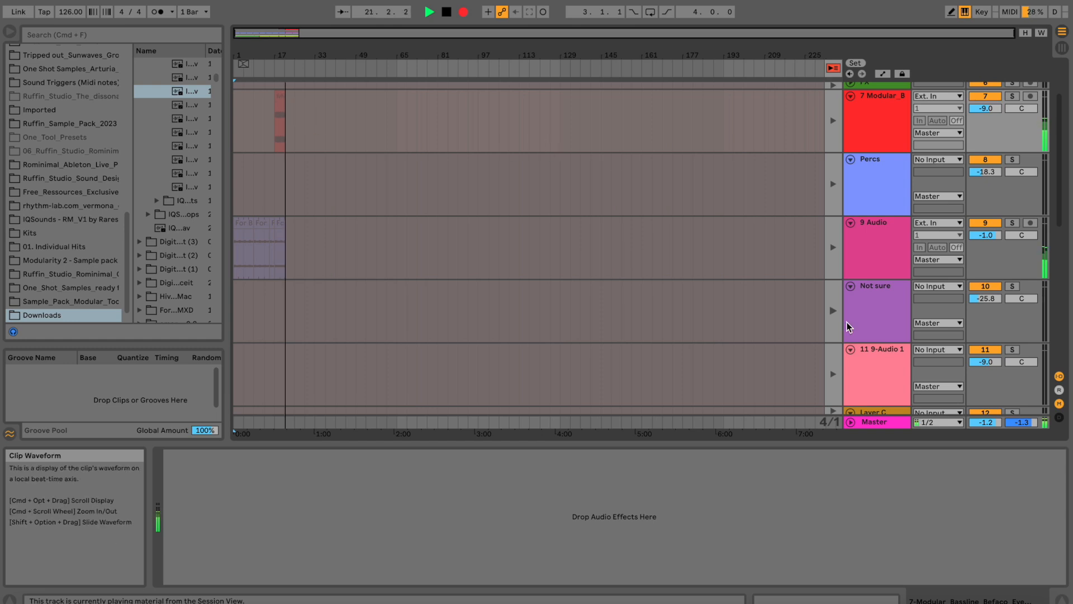
pyautogui.click(886, 422)
pyautogui.click(270, 514)
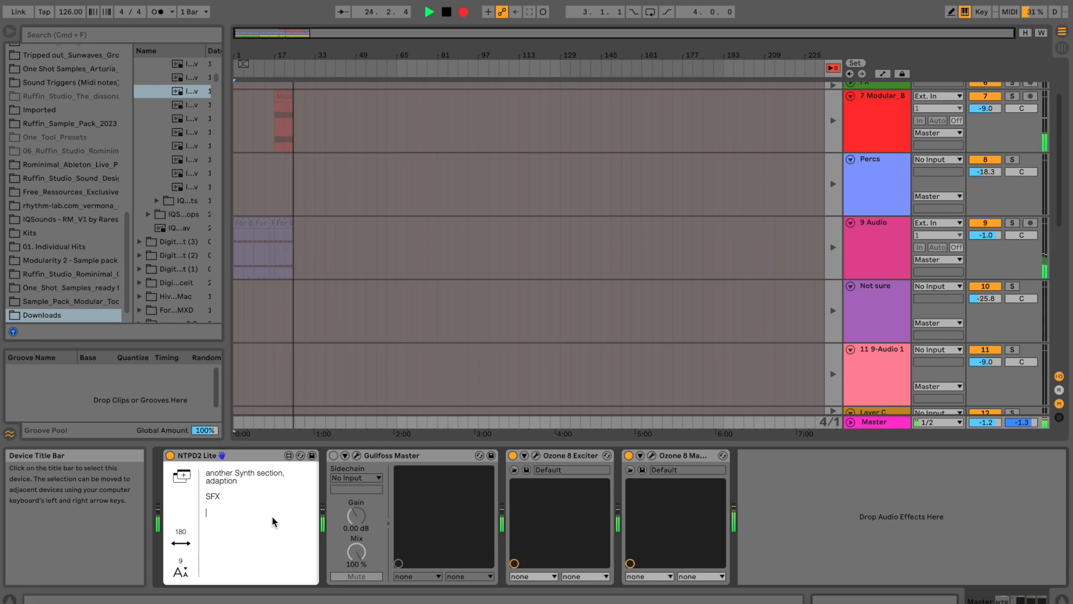
pyautogui.write('bassline fade in bar 17')
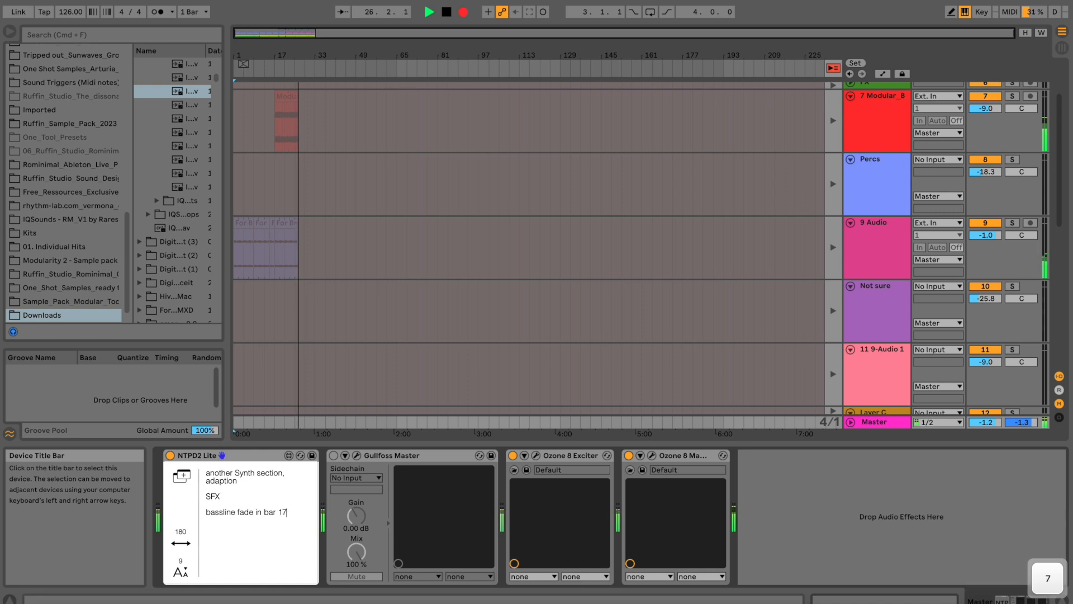
pyautogui.press('Tab')
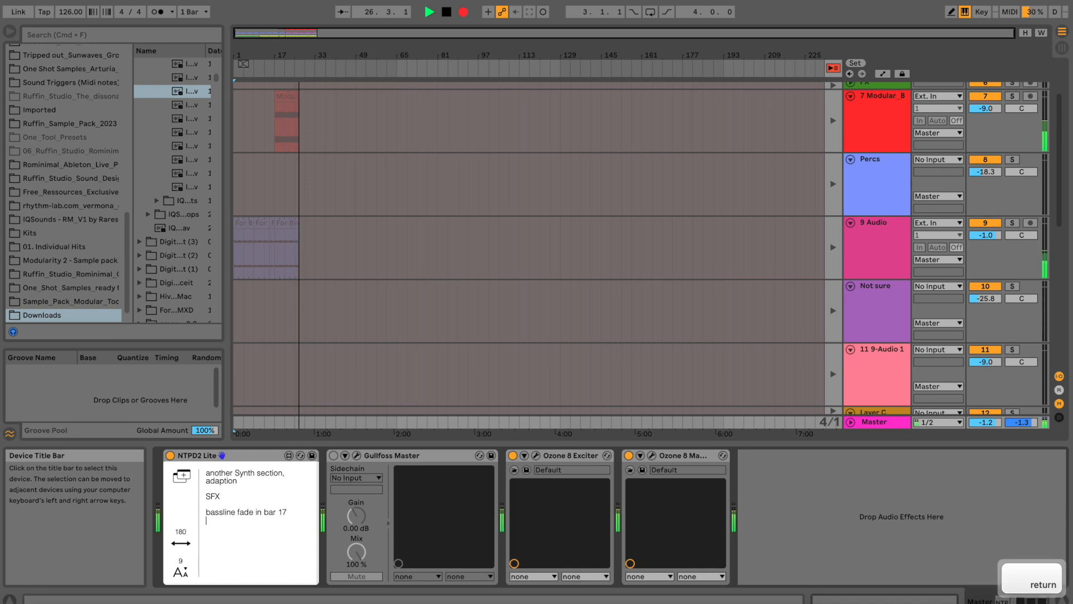
pyautogui.press('Tab')
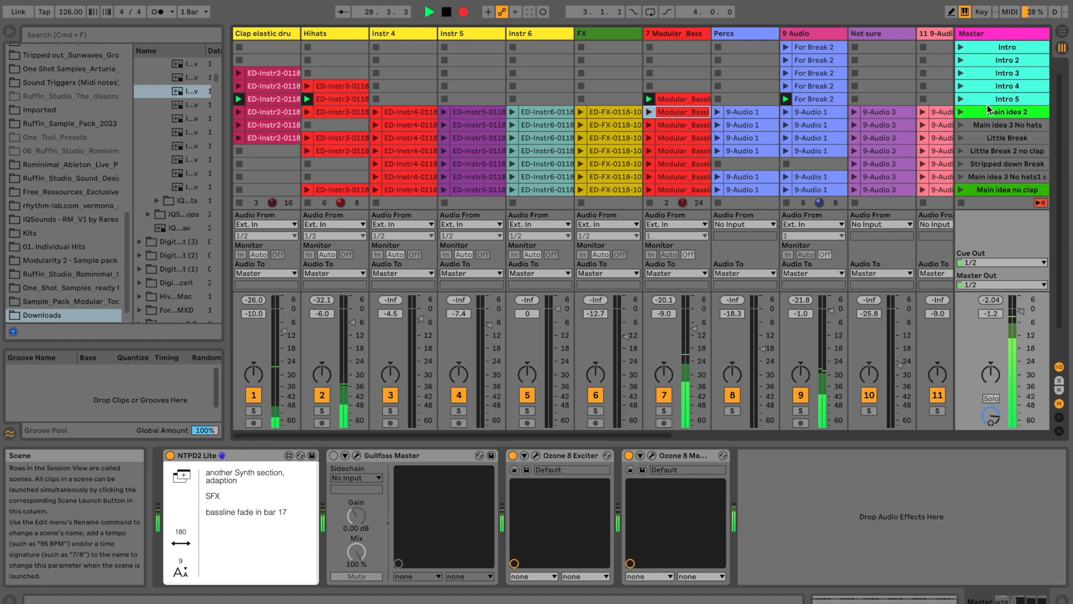
# Relaunch the scene "Intro 5" and launch the Percs clip from the "Main idea 2" row.
pyautogui.click(963, 99)
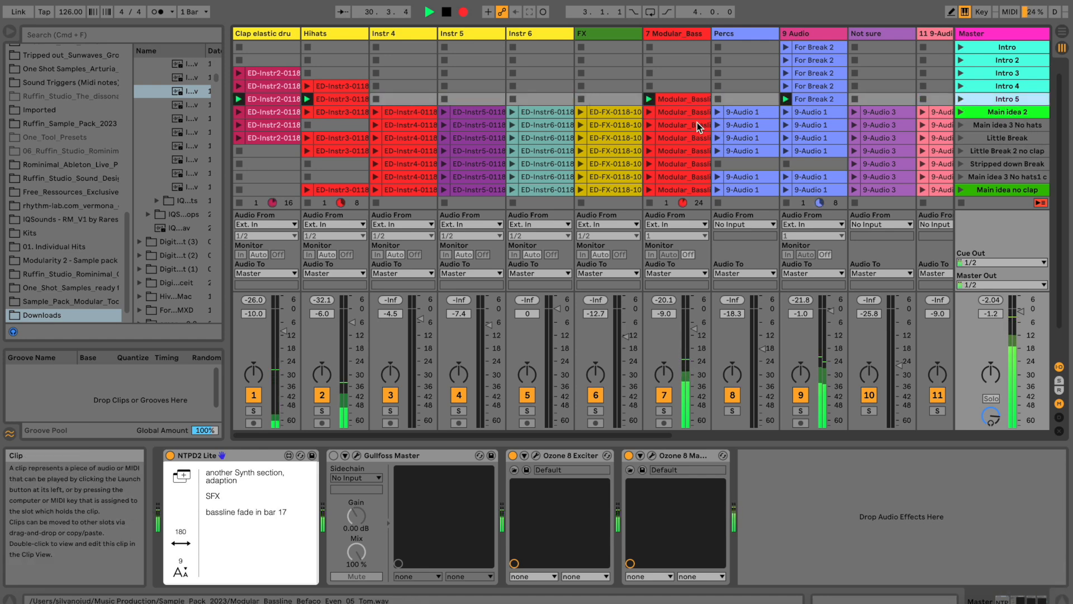
pyautogui.click(719, 111)
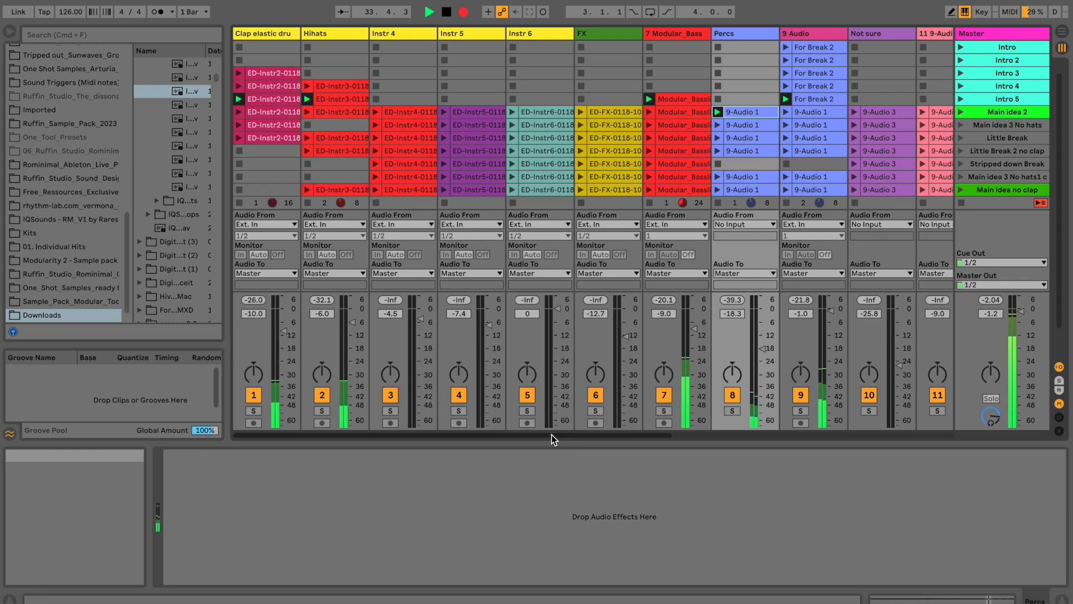
# Stop the playing clip on the Modular Kick track 16, and launch the scenes "Main idea 3 No hats" and "Main idea 2" in turn.
pyautogui.moveTo(552, 437); pyautogui.dragTo(802, 436)
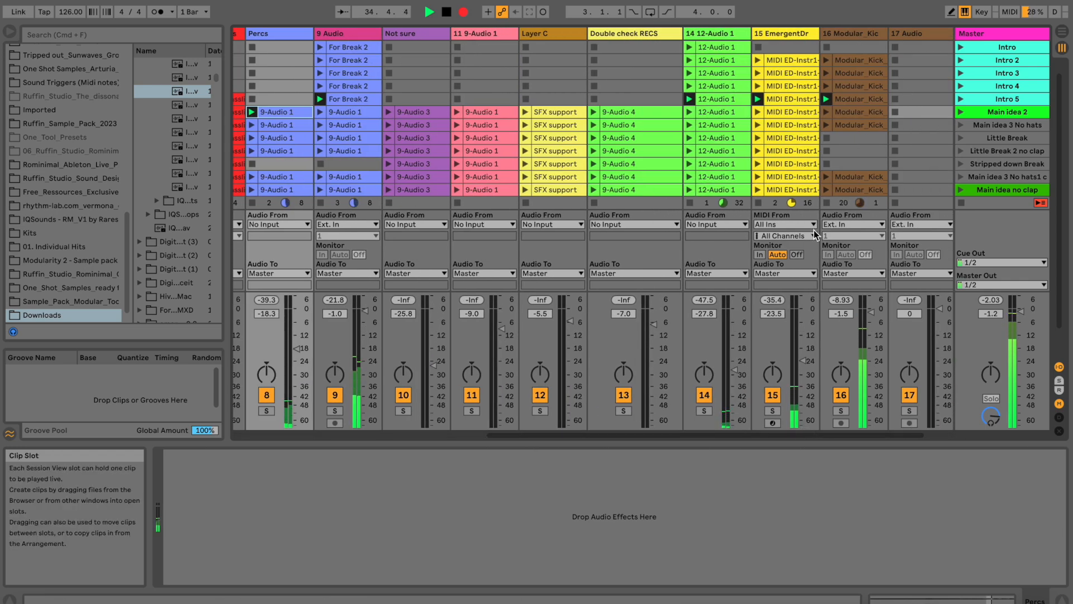
pyautogui.click(827, 202)
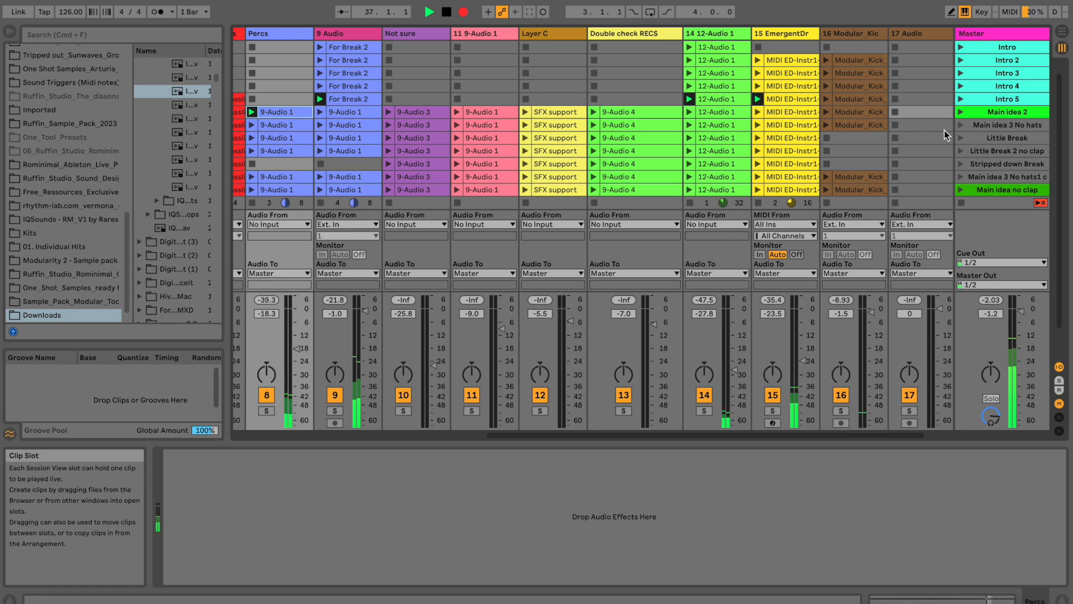
pyautogui.click(961, 125)
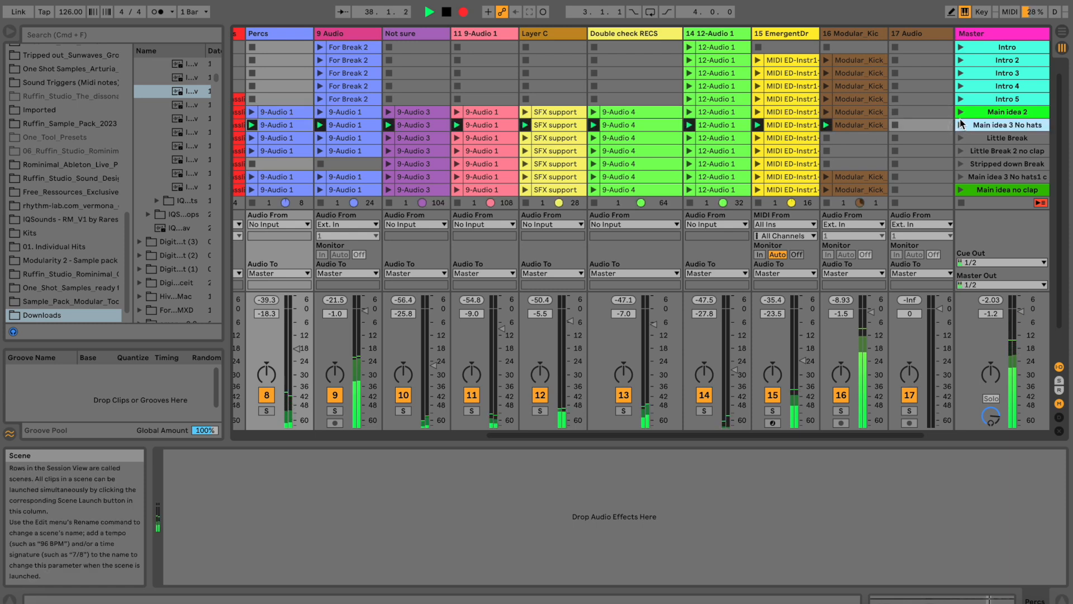
pyautogui.click(961, 111)
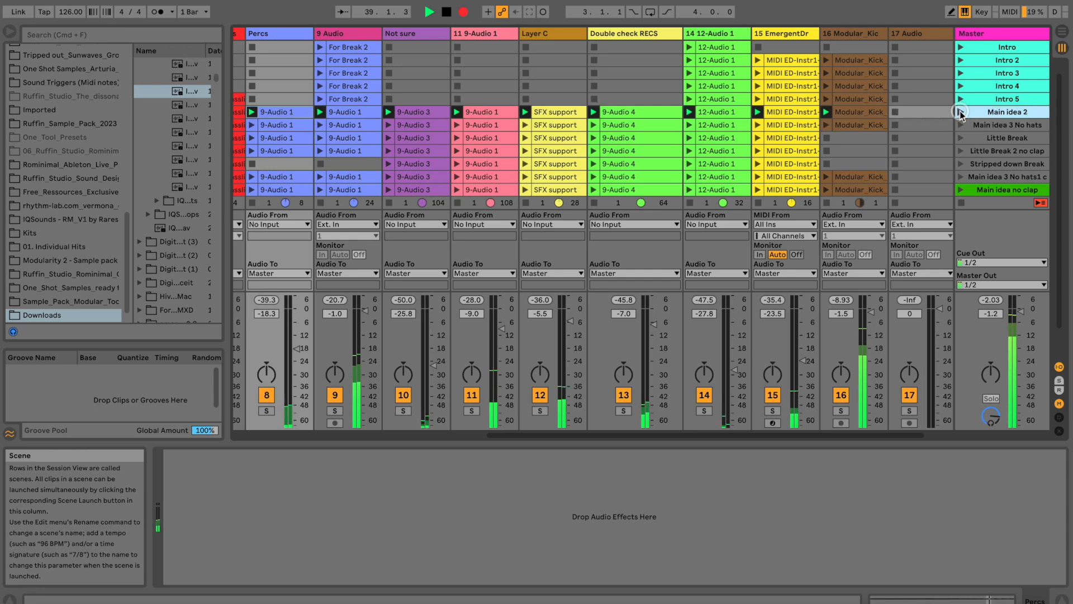
# Check the recorded clips on all tracks in Arrangement View, stop recording and reset the transport to the song start.
pyautogui.press('Tab')
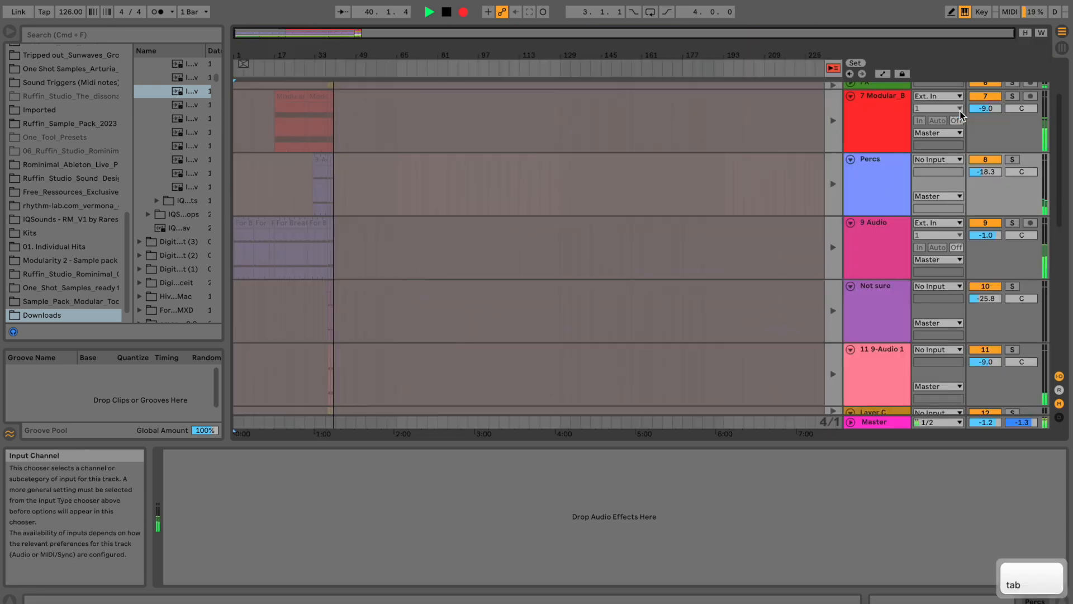
pyautogui.scroll(-10, 408, 175)
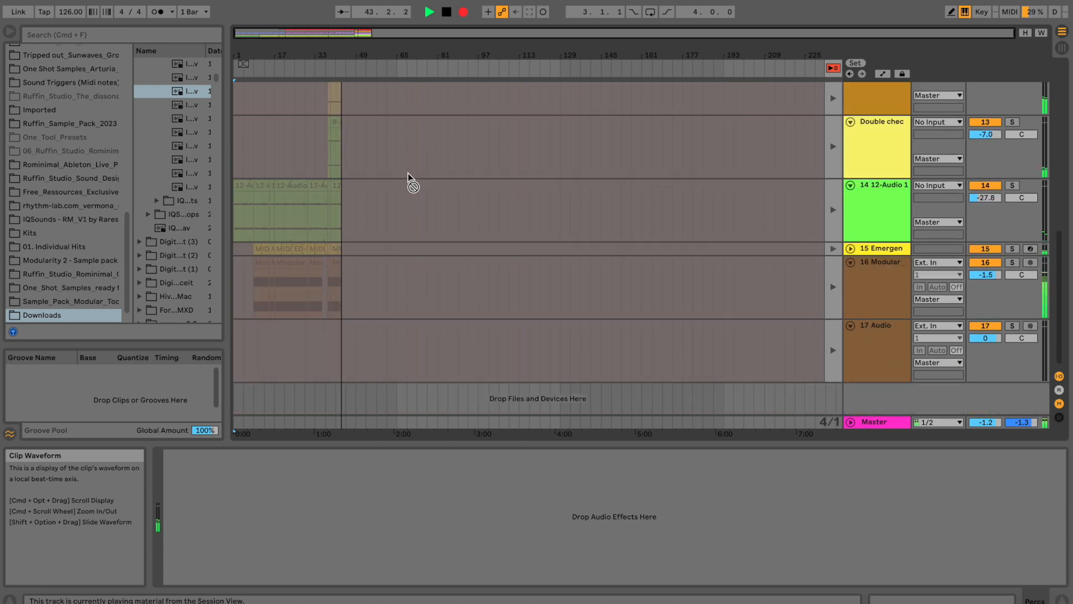
pyautogui.scroll(10, 408, 175)
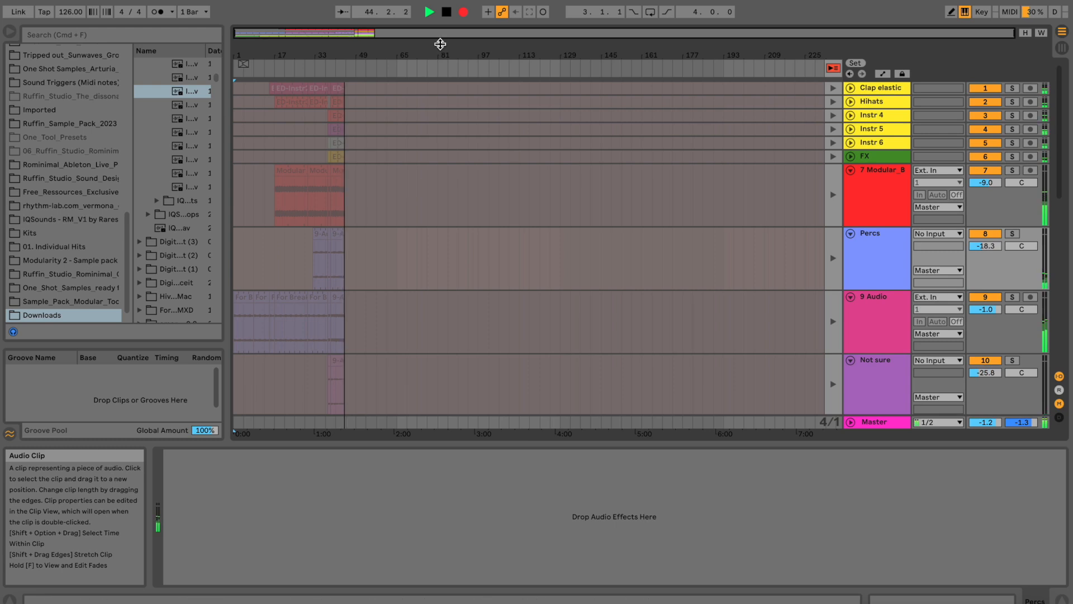
pyautogui.click(448, 13)
pyautogui.click(447, 13)
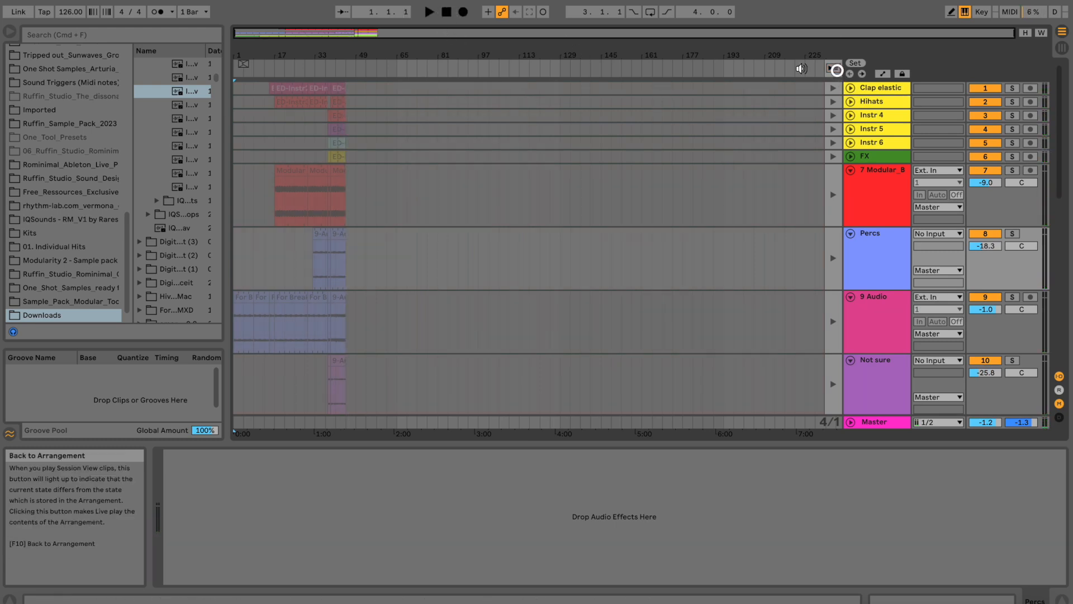
# Switch playback back to the arrangement, examine the recorded section up close and return to Session View.
pyautogui.click(833, 68)
pyautogui.moveTo(343, 54); pyautogui.dragTo(513, 106)
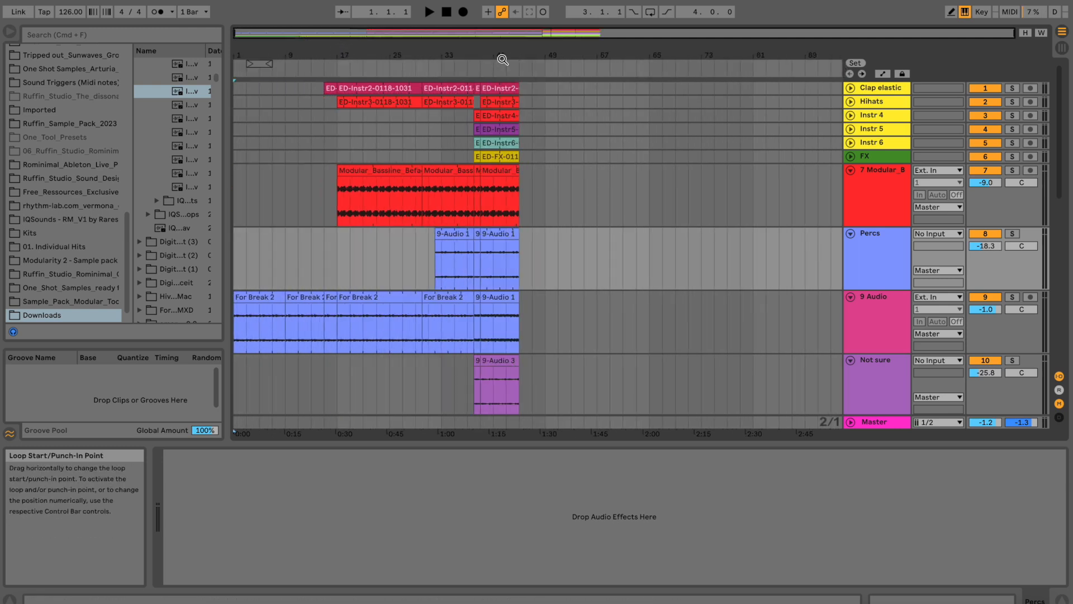
pyautogui.press('Tab')
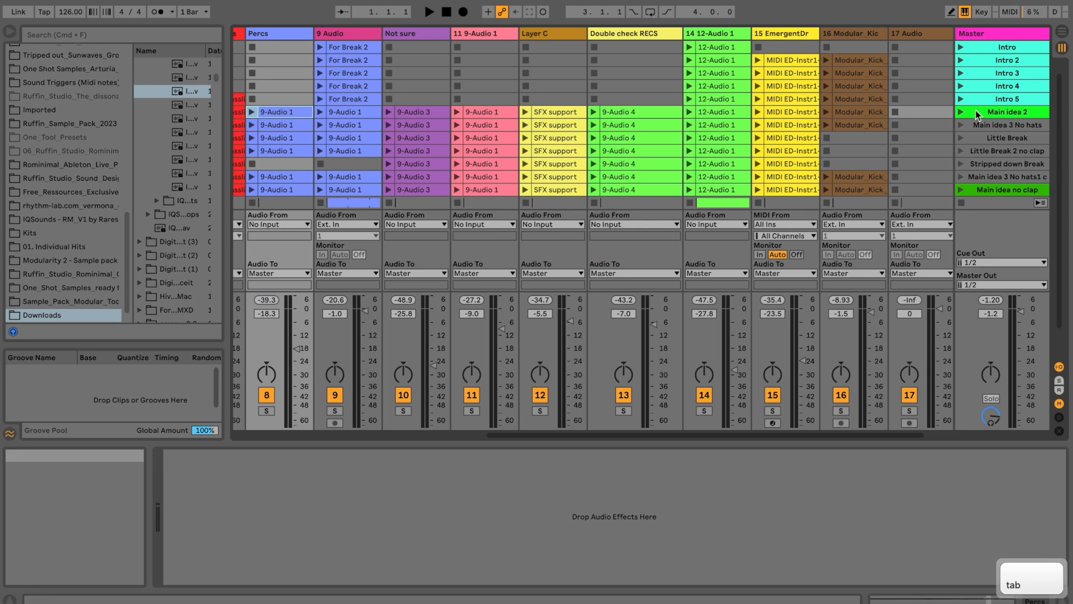